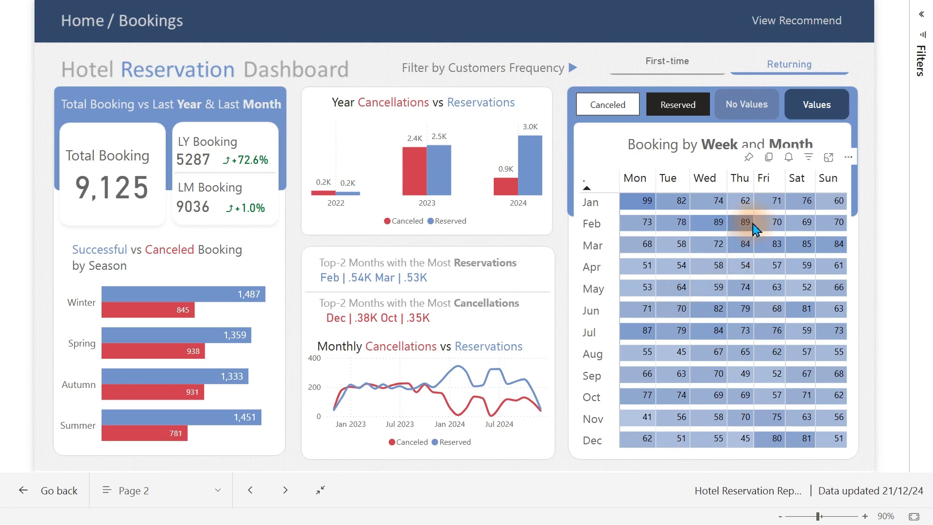
- Hide the numbers in the Booking by Week and Month heatmap and switch it to canceled bookings
{"action": "left_click", "coordinate": [755, 112]}
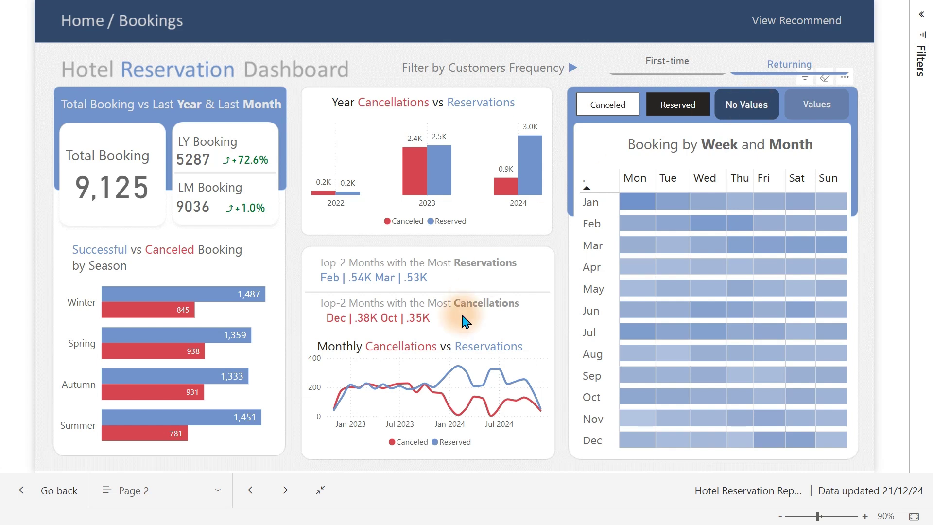
{"action": "mouse_move", "coordinate": [460, 374]}
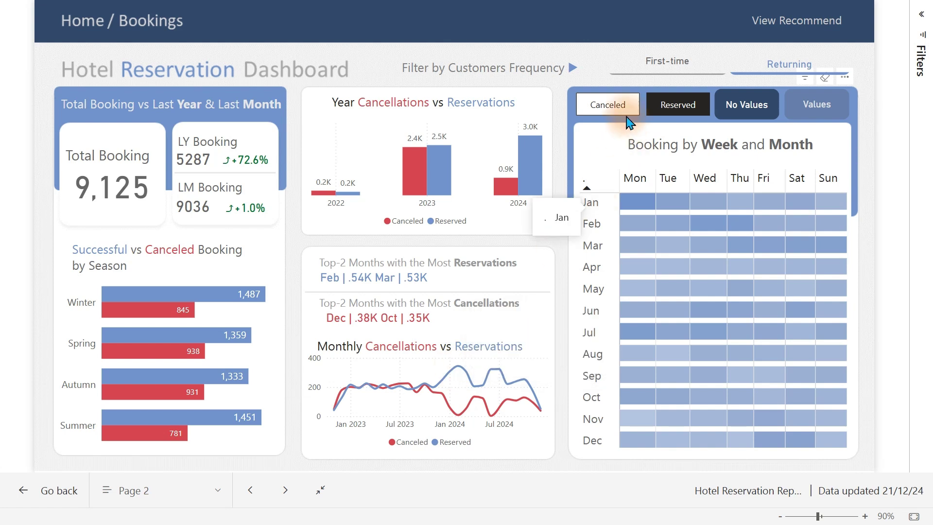
{"action": "left_click", "coordinate": [613, 106]}
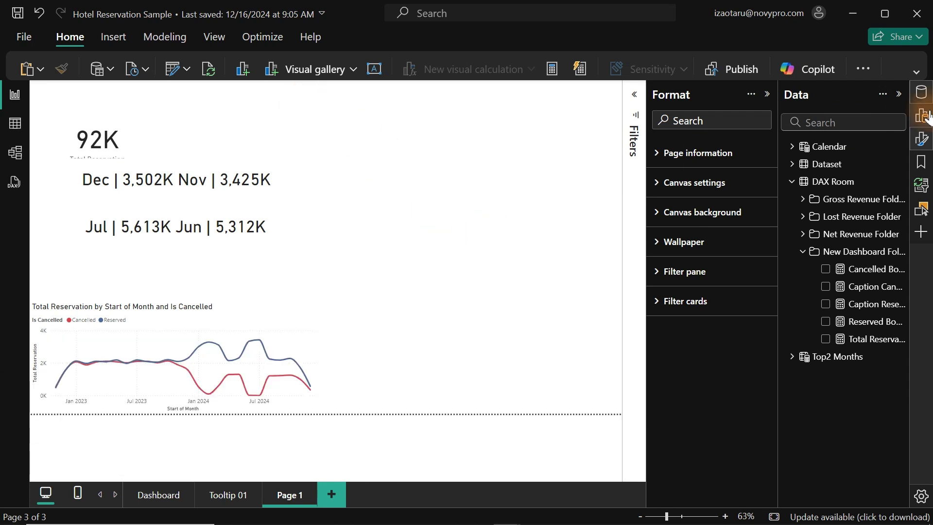
- Add a Matrix visual to Page 1 and enlarge it to fill the empty area beside the cards and line chart
{"action": "left_click", "coordinate": [924, 141]}
{"action": "left_click", "coordinate": [922, 117]}
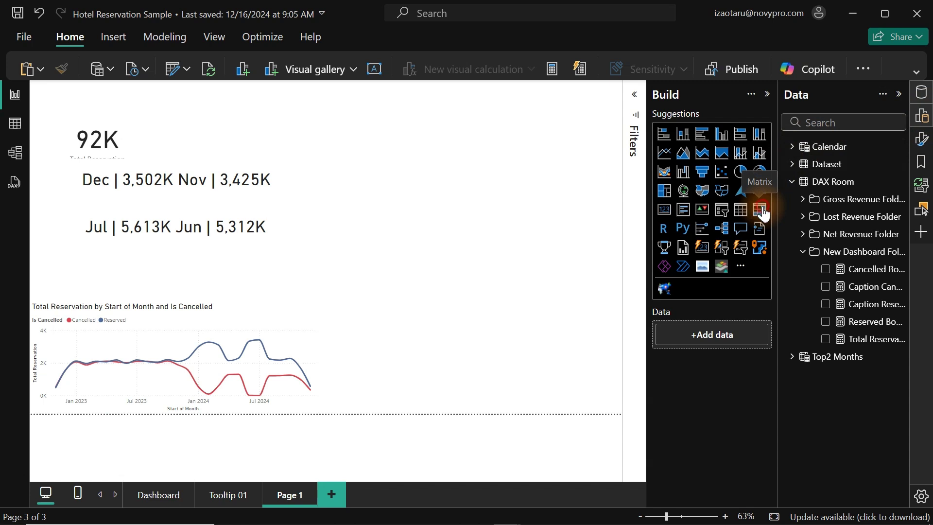
{"action": "left_click_drag", "start_coordinate": [349, 138], "coordinate": [298, 127]}
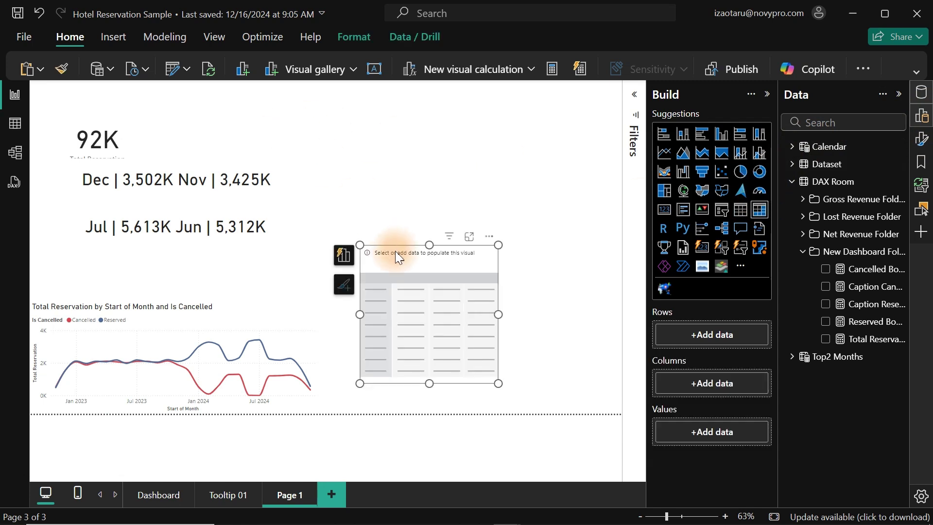
{"action": "left_click_drag", "start_coordinate": [495, 243], "coordinate": [613, 123]}
{"action": "left_click_drag", "start_coordinate": [360, 124], "coordinate": [317, 112]}
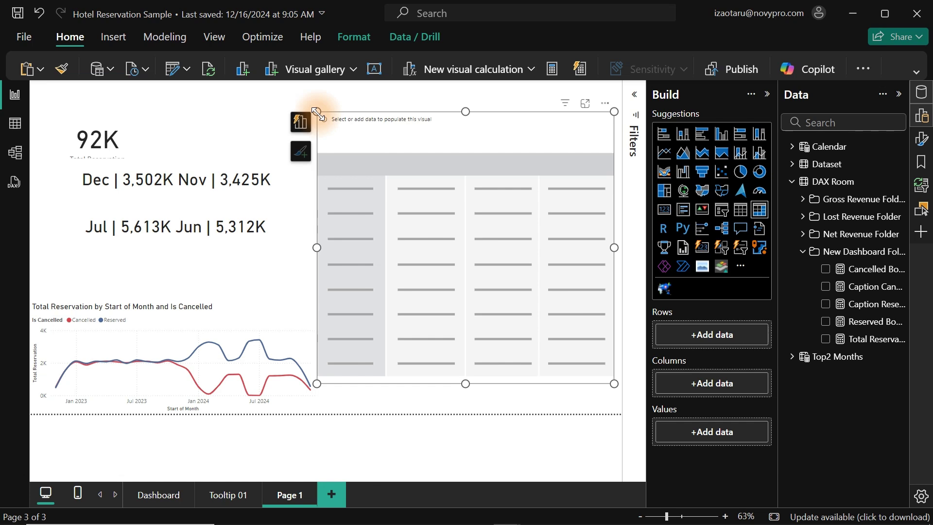
- Fill the matrix with Calendar's Month Short as rows, Weekday Short as columns and the reserved bookings measure from DAX Room as values
{"action": "left_click", "coordinate": [791, 148]}
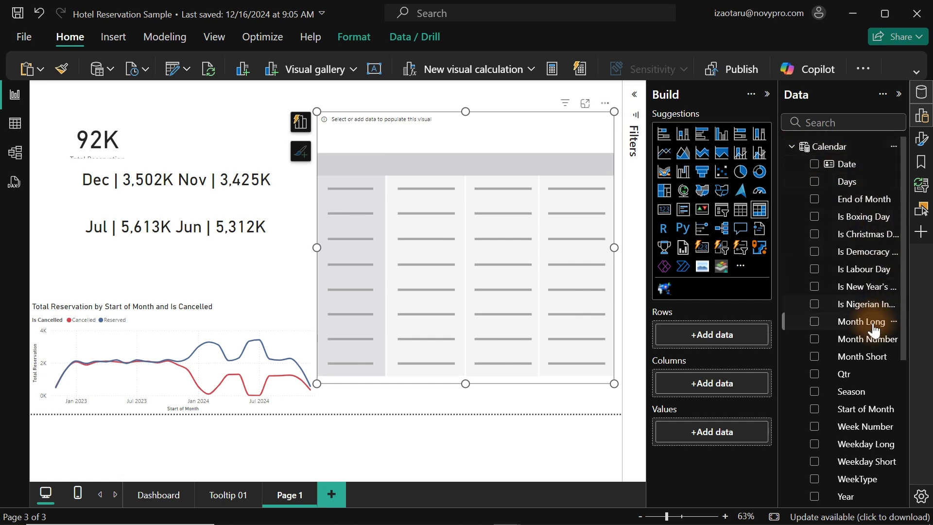
{"action": "left_click_drag", "start_coordinate": [863, 357], "coordinate": [426, 297]}
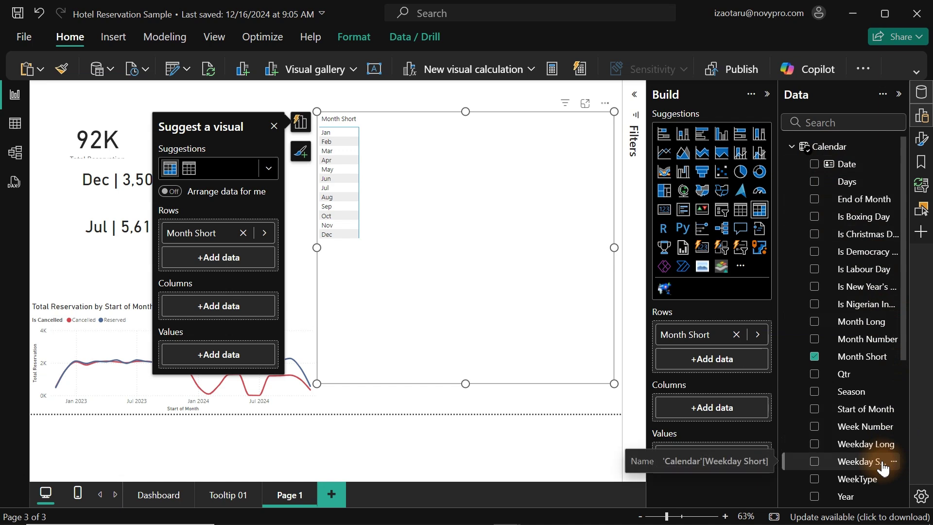
{"action": "left_click_drag", "start_coordinate": [883, 463], "coordinate": [767, 413]}
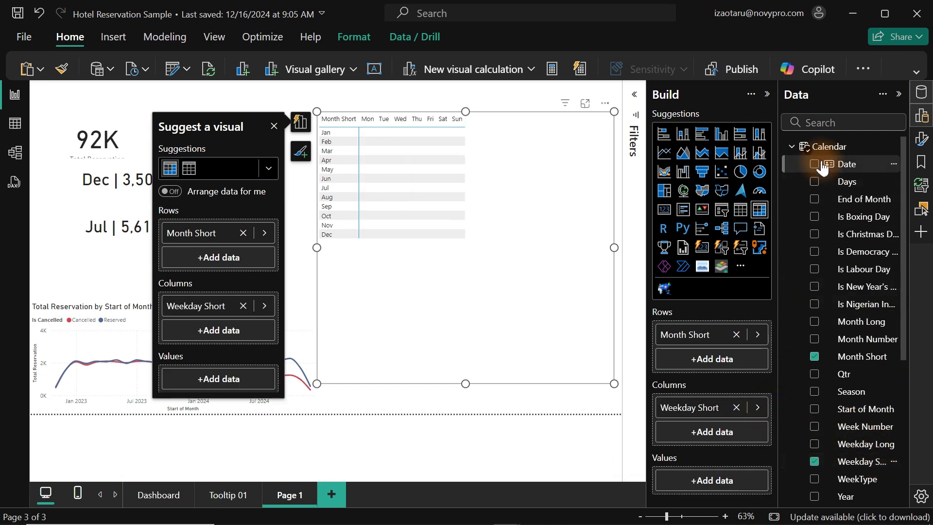
{"action": "left_click", "coordinate": [792, 148]}
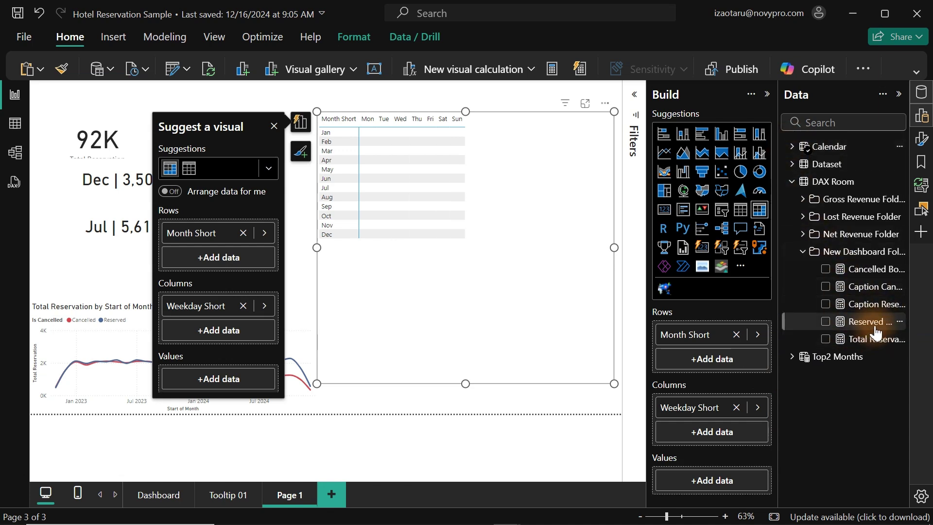
{"action": "left_click_drag", "start_coordinate": [882, 331], "coordinate": [517, 223]}
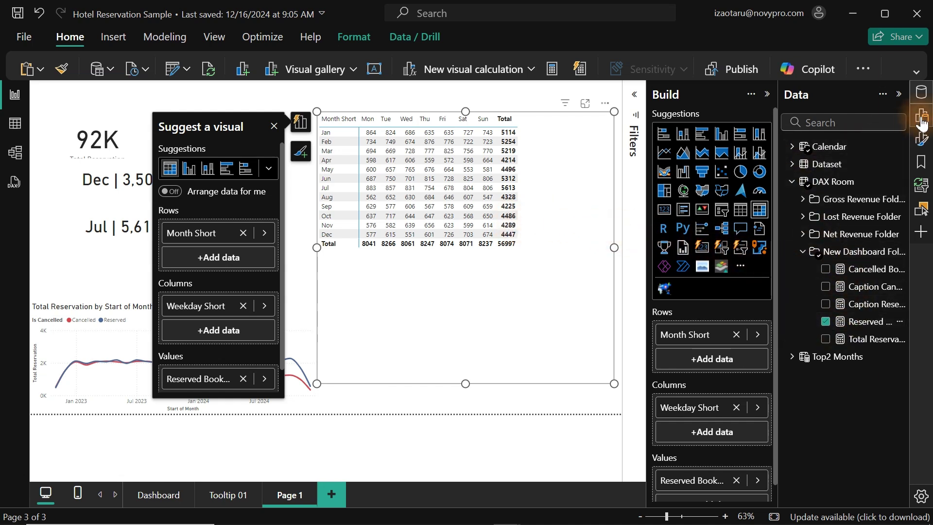
- Turn off the row subtotals and column subtotals of the matrix
{"action": "left_click", "coordinate": [922, 139]}
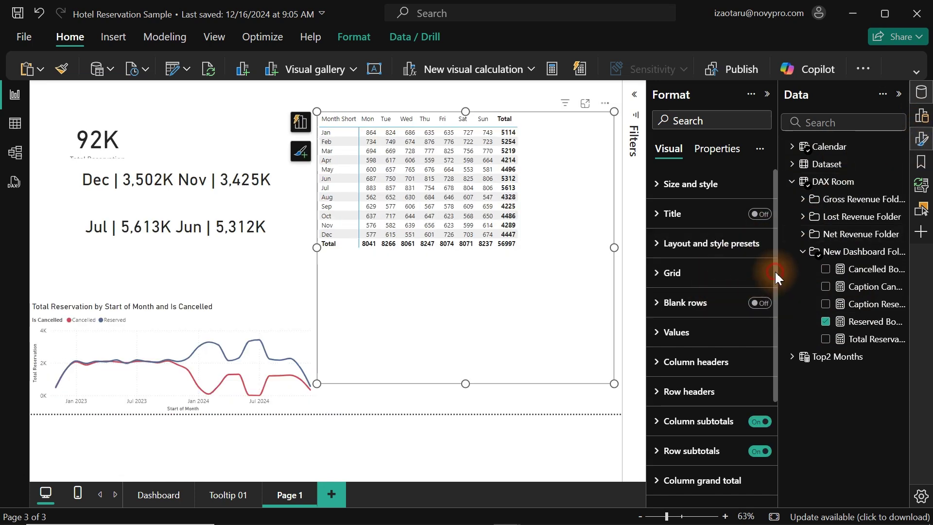
{"action": "left_click_drag", "start_coordinate": [775, 270], "coordinate": [773, 346]}
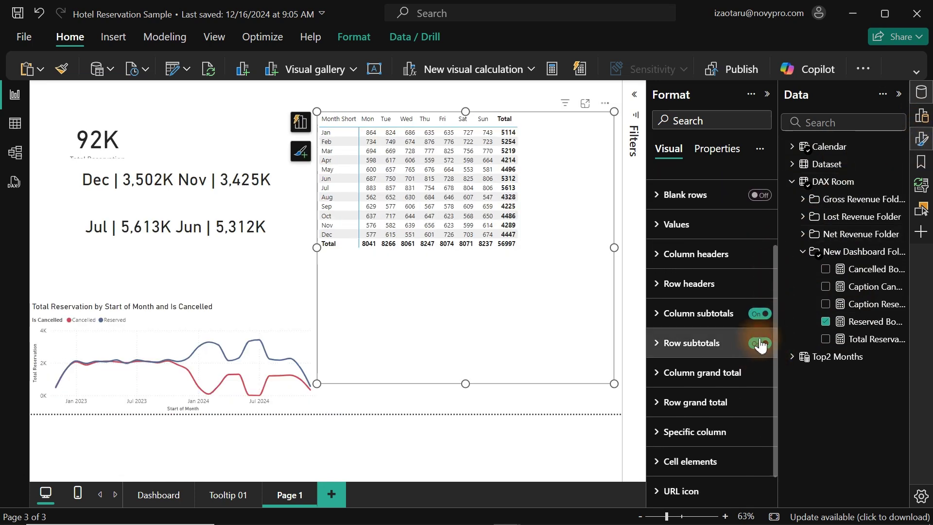
{"action": "left_click", "coordinate": [760, 344]}
{"action": "left_click", "coordinate": [763, 316]}
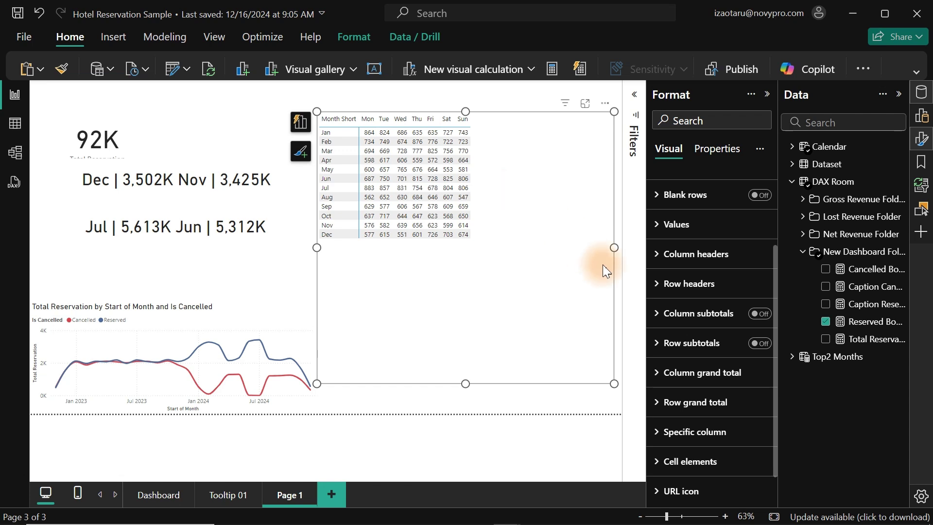
- Set the font size of the matrix's column headers and row headers to 13
{"action": "left_click", "coordinate": [693, 260]}
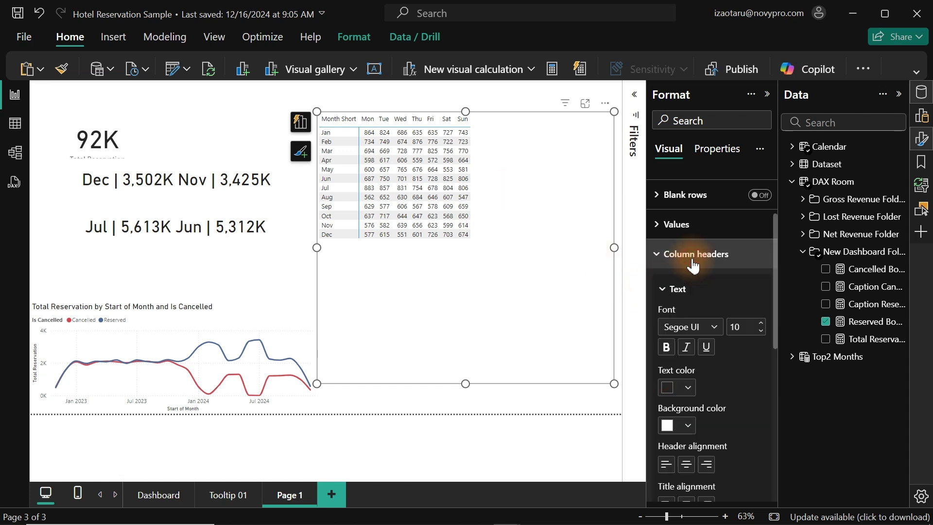
{"action": "double_click", "coordinate": [747, 327]}
{"action": "type", "text": "13"}
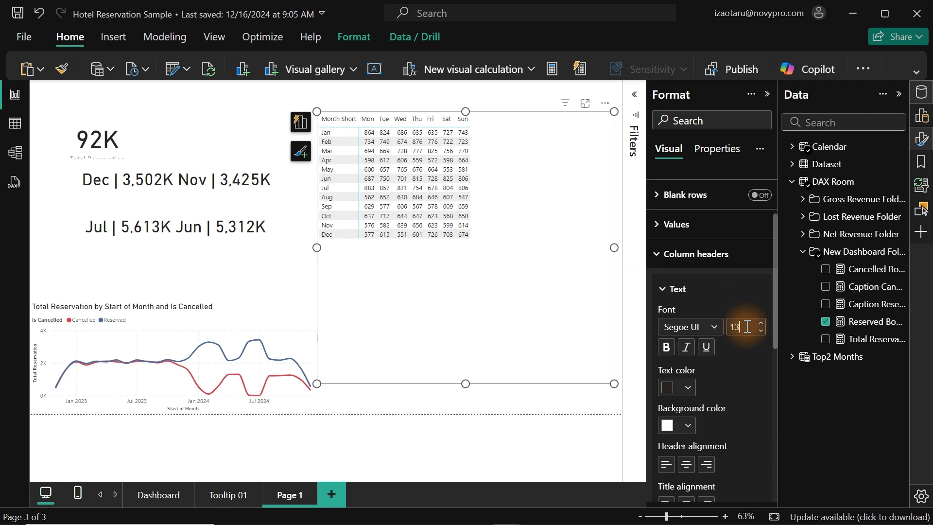
{"action": "left_click", "coordinate": [700, 254]}
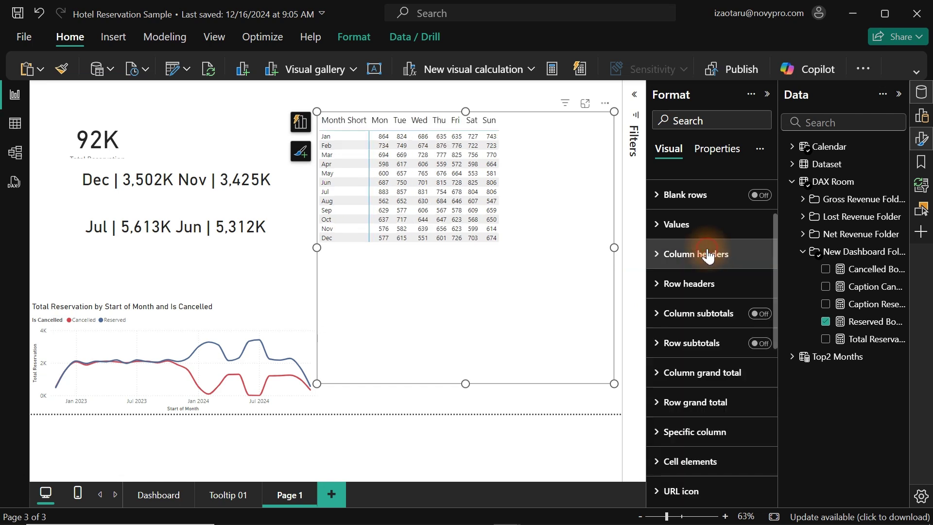
{"action": "left_click", "coordinate": [703, 287]}
{"action": "double_click", "coordinate": [747, 356]}
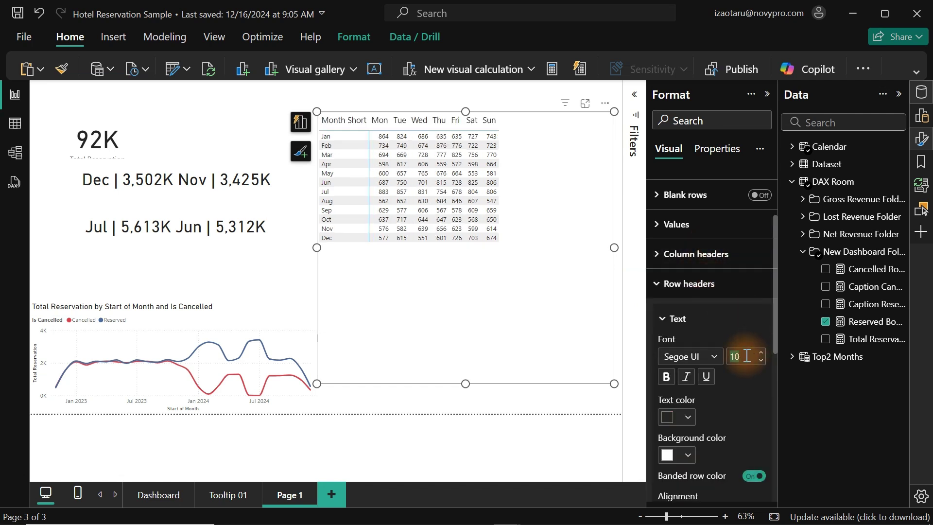
{"action": "type", "text": "13"}
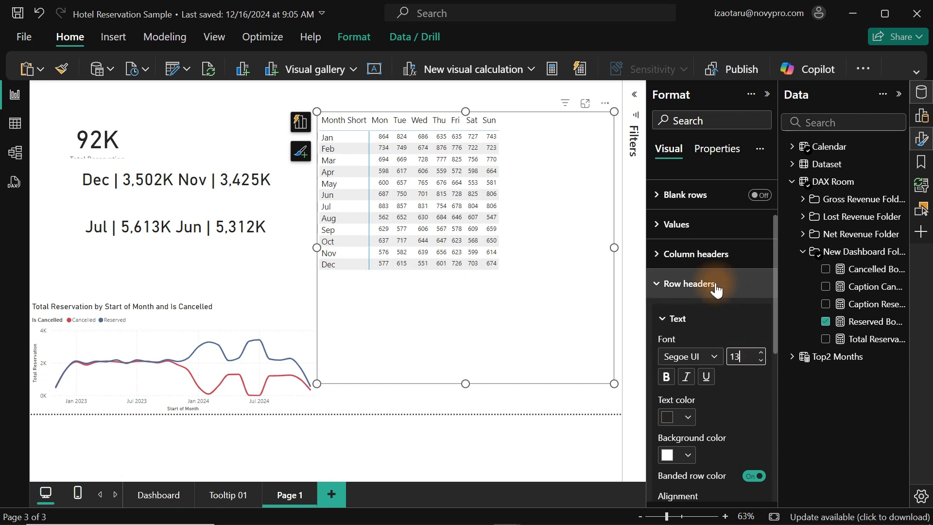
{"action": "left_click", "coordinate": [715, 286]}
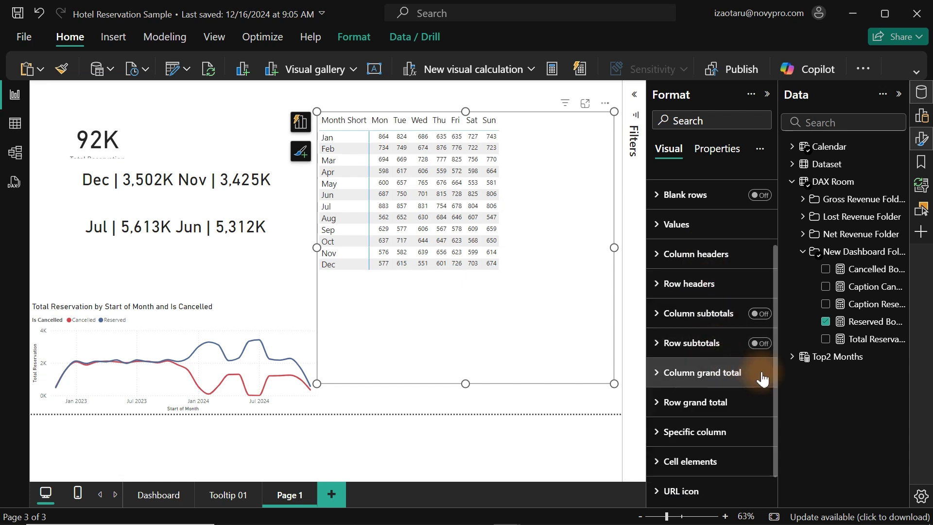
{"action": "left_click", "coordinate": [653, 222]}
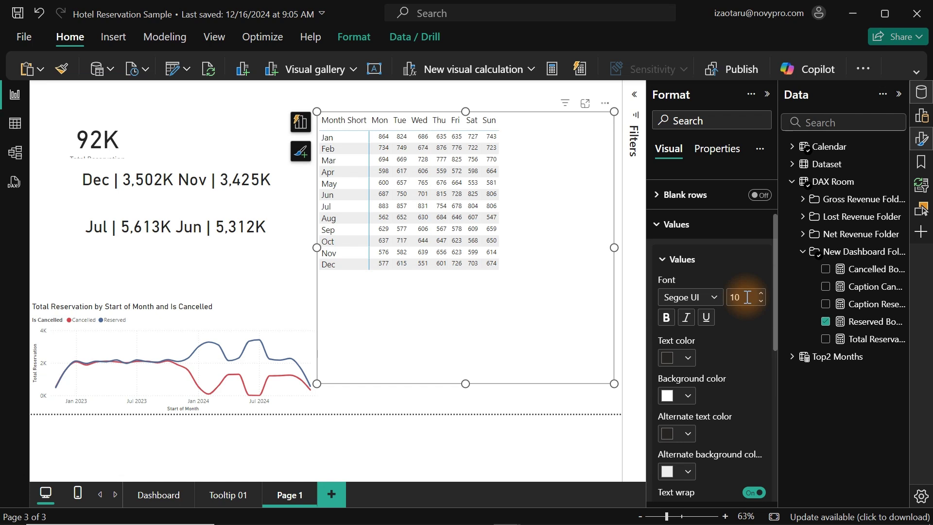
{"action": "left_click", "coordinate": [675, 224]}
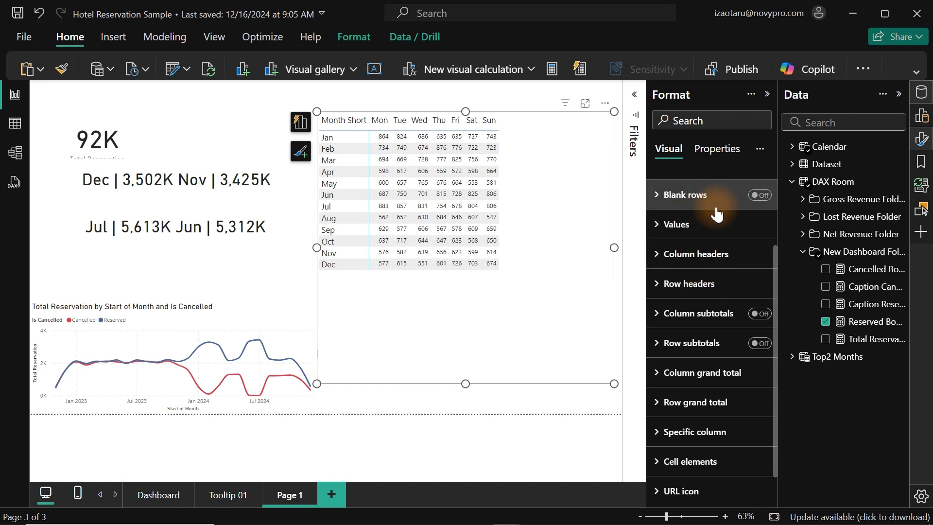
- Turn on the matrix's horizontal gridlines and set their width to 8
{"action": "left_click_drag", "start_coordinate": [777, 267], "coordinate": [779, 180]}
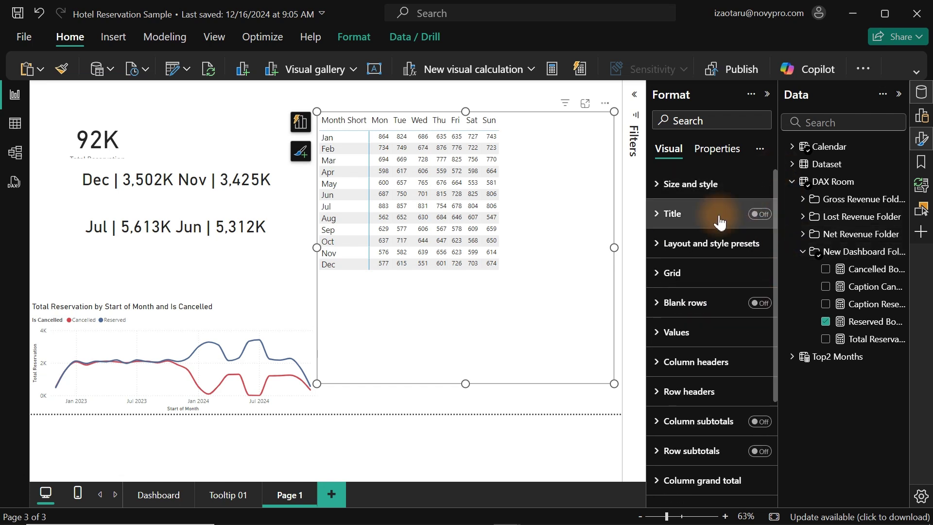
{"action": "left_click", "coordinate": [674, 274]}
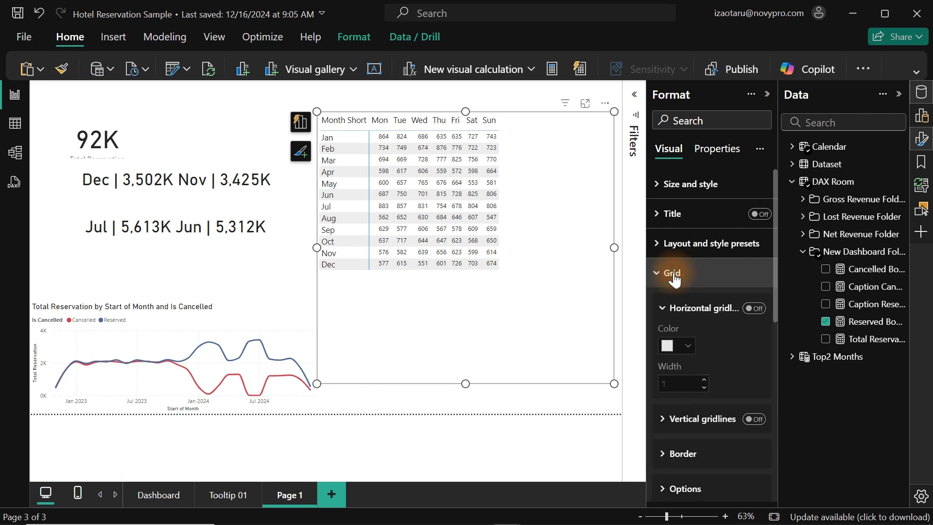
{"action": "left_click", "coordinate": [755, 309]}
{"action": "left_click", "coordinate": [679, 384]}
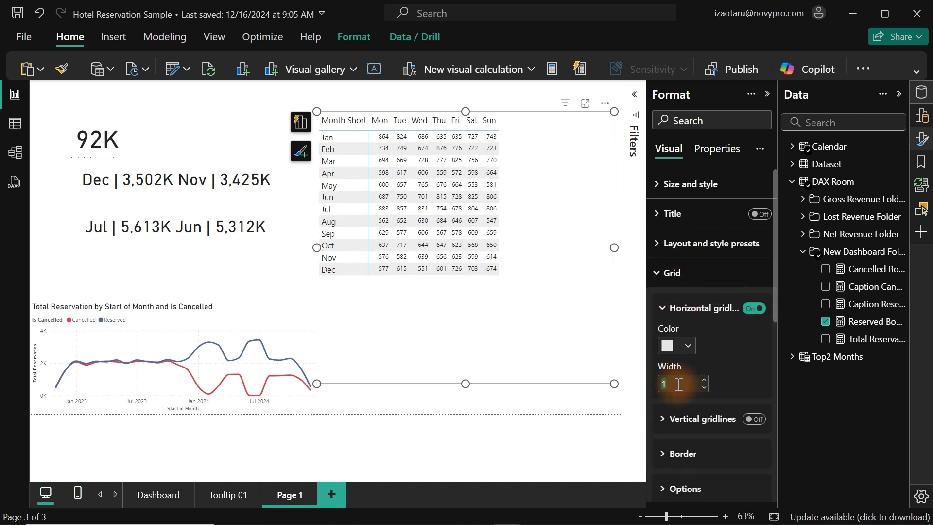
{"action": "type", "text": "8"}
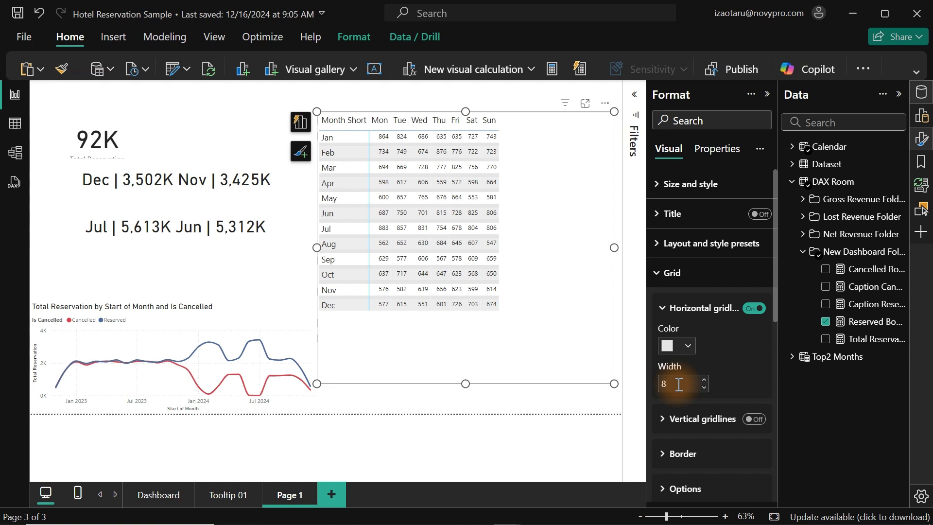
{"action": "left_click", "coordinate": [625, 254]}
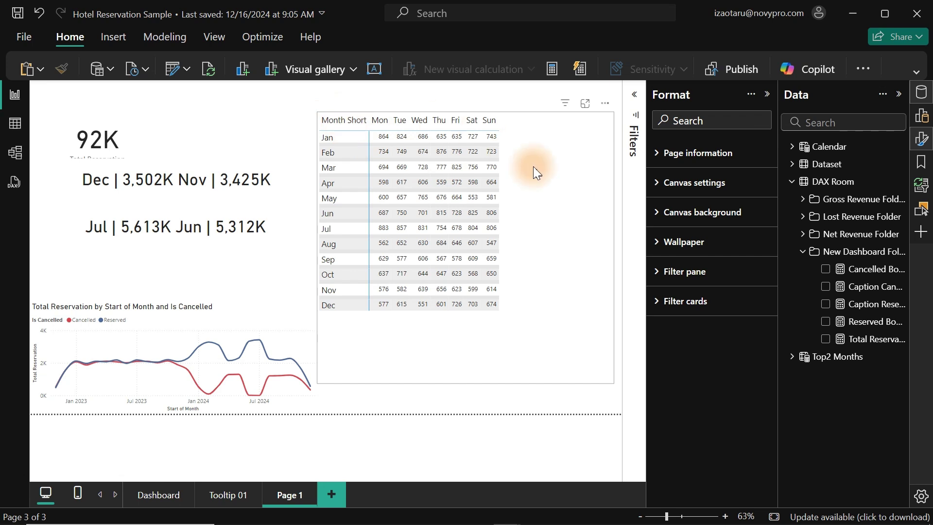
- Rename the Month Short row field for this matrix visual to a single period "."
{"action": "left_click", "coordinate": [563, 197]}
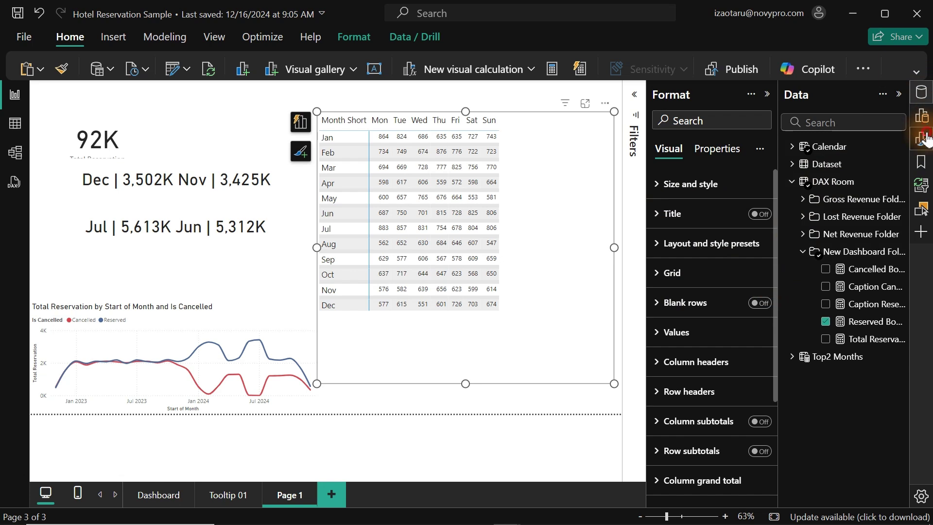
{"action": "left_click", "coordinate": [923, 118]}
{"action": "left_click", "coordinate": [923, 117]}
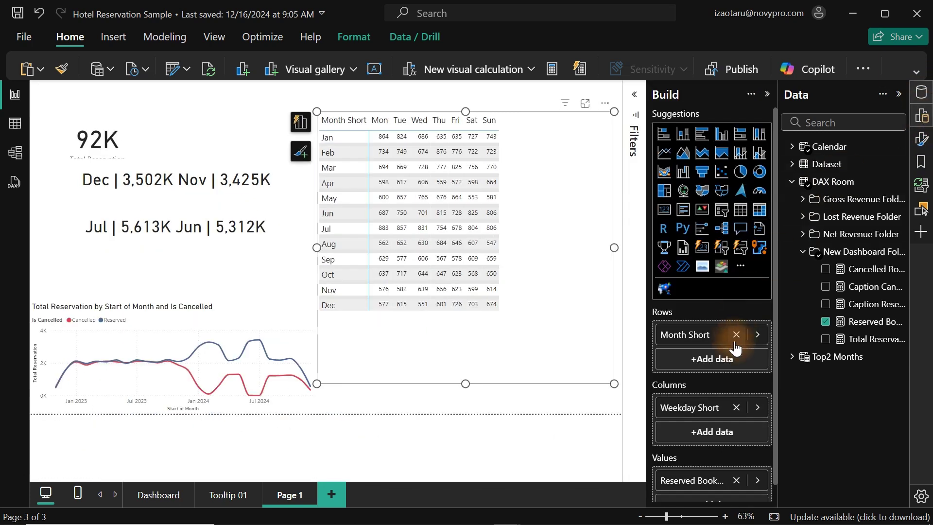
{"action": "double_click", "coordinate": [703, 335]}
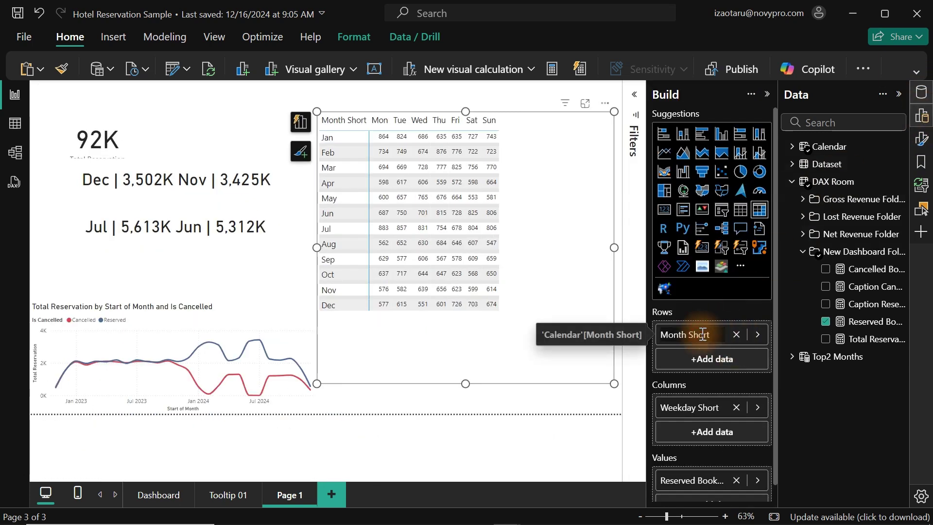
{"action": "key", "text": "ctrl+a"}
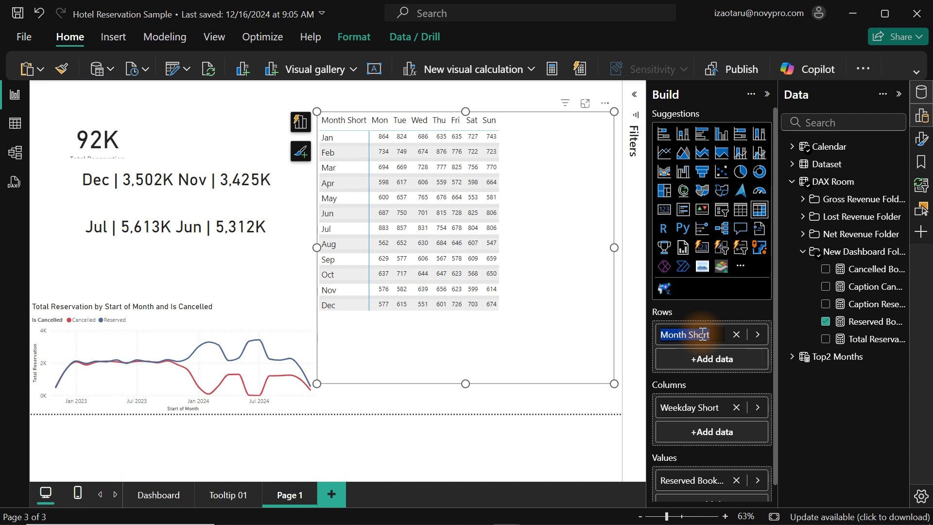
{"action": "key", "text": "BackSpace"}
{"action": "type", "text": "."}
{"action": "key", "text": "Return"}
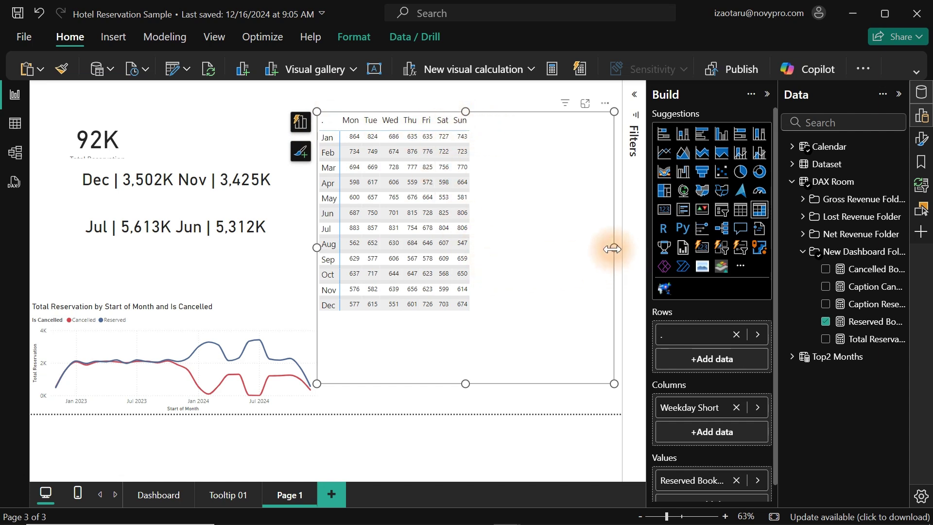
- Narrow the matrix to fit its weekday columns, reposition it toward the page's right edge, and open its formatting options
{"action": "left_click_drag", "start_coordinate": [615, 247], "coordinate": [570, 258]}
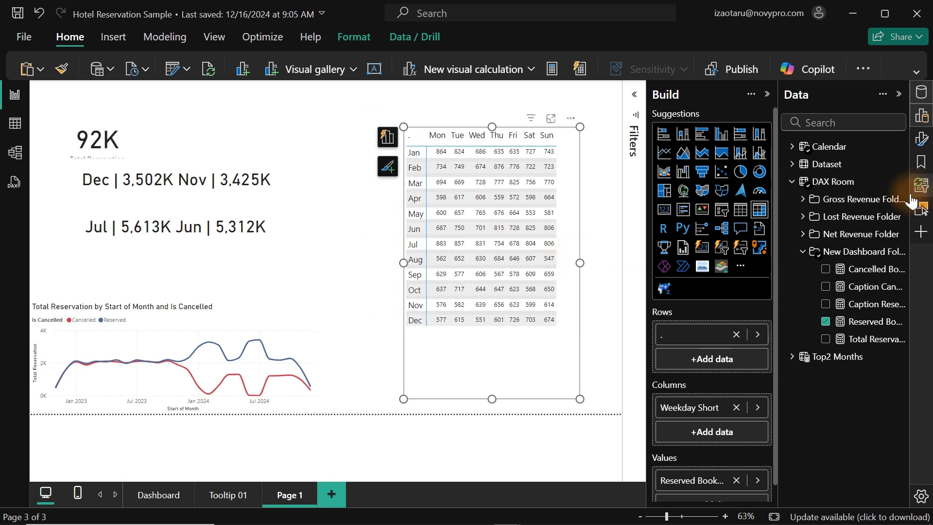
{"action": "left_click", "coordinate": [923, 122]}
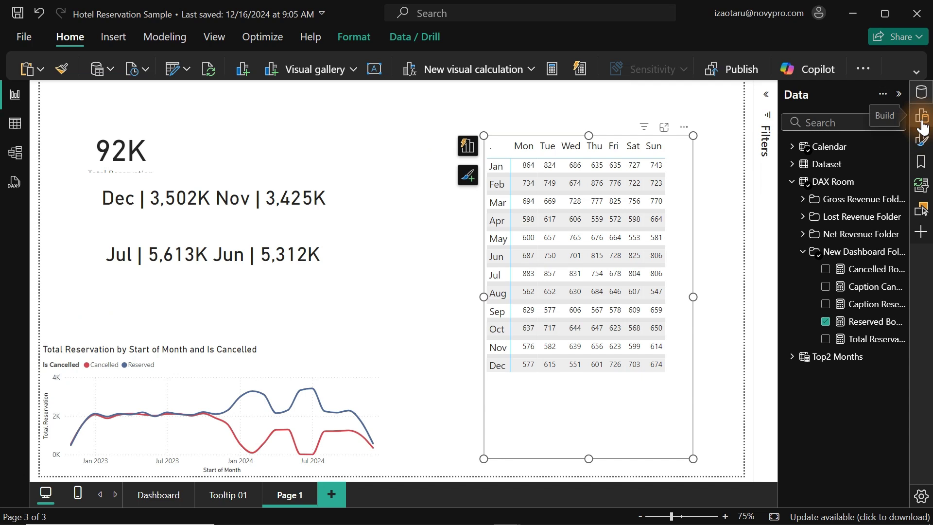
{"action": "left_click", "coordinate": [922, 140]}
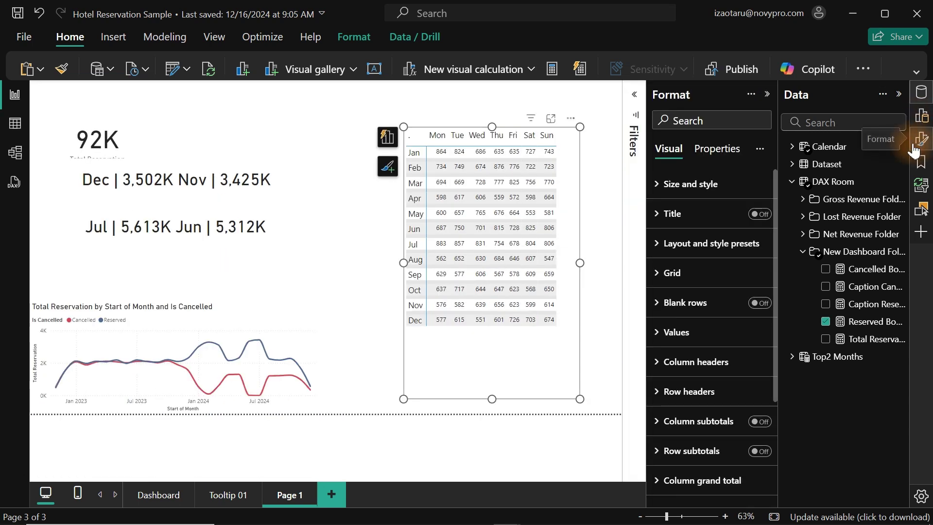
- Turn on background color conditional formatting for the Reserved Bookings values in the matrix's cell elements
{"action": "left_click_drag", "start_coordinate": [774, 243], "coordinate": [772, 389]}
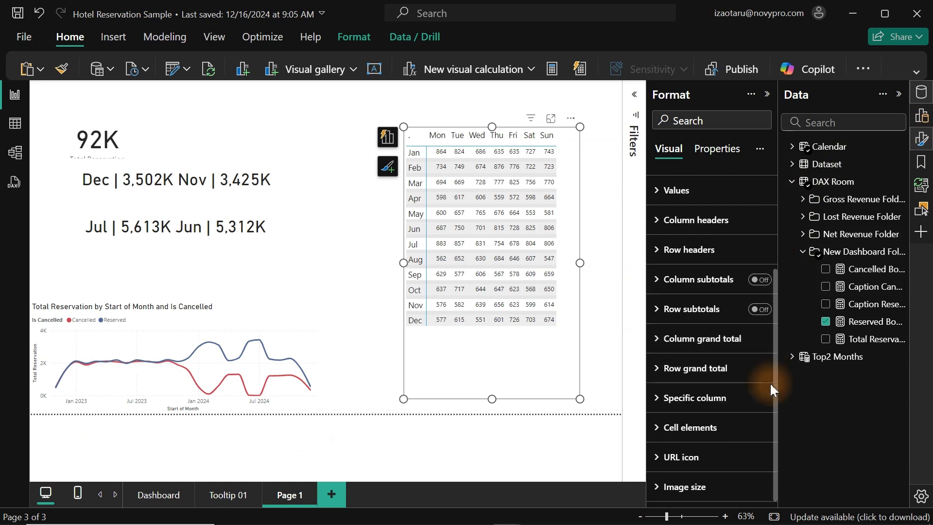
{"action": "left_click", "coordinate": [680, 427]}
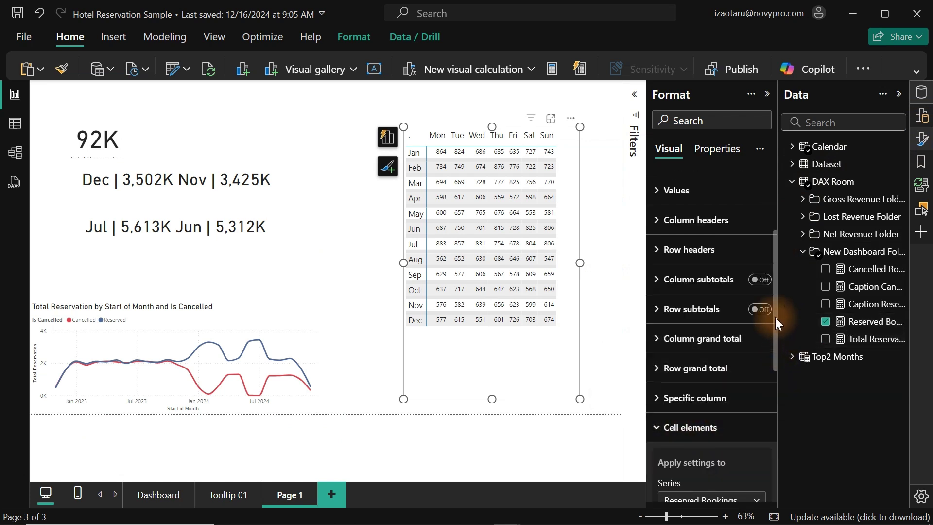
{"action": "left_click_drag", "start_coordinate": [775, 316], "coordinate": [774, 428]}
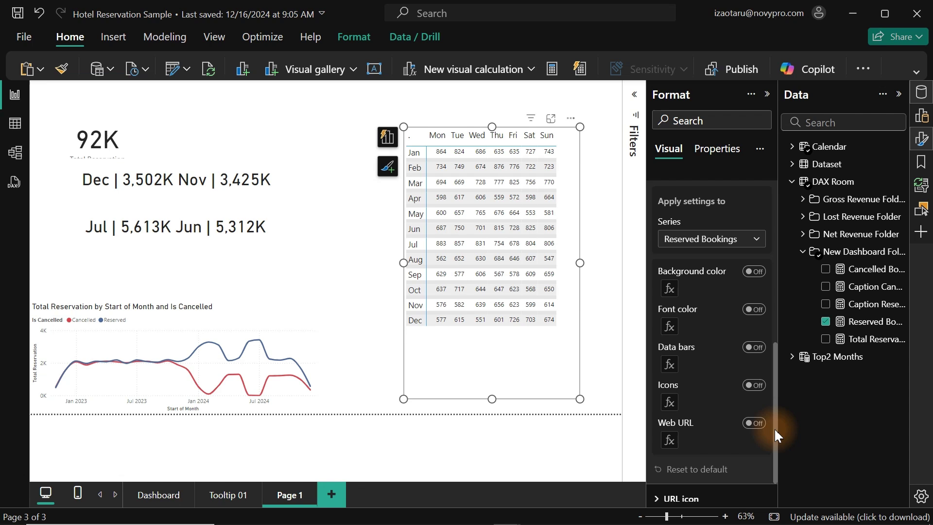
{"action": "left_click", "coordinate": [755, 273]}
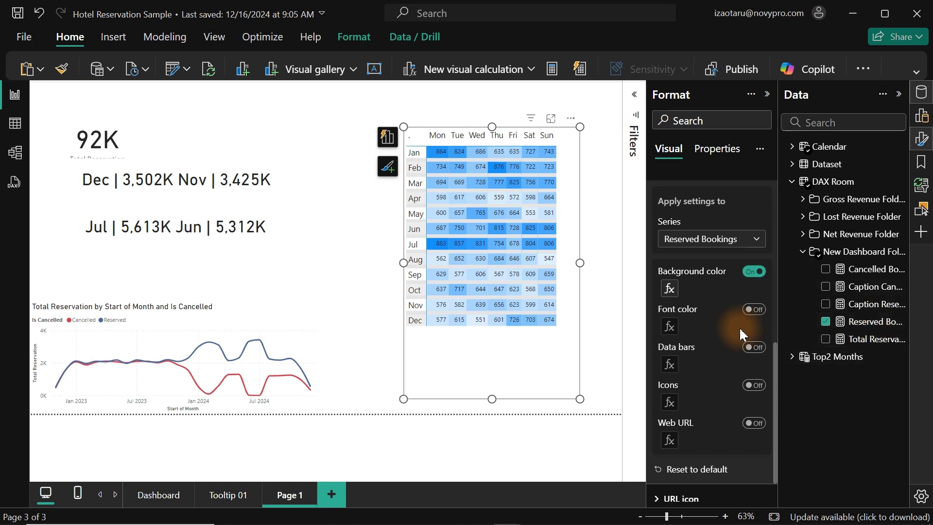
- Copy the hex color of the Net Revenue bars in the Dashboard page's Booking Channel chart and return to Page 1
{"action": "left_click", "coordinate": [151, 494]}
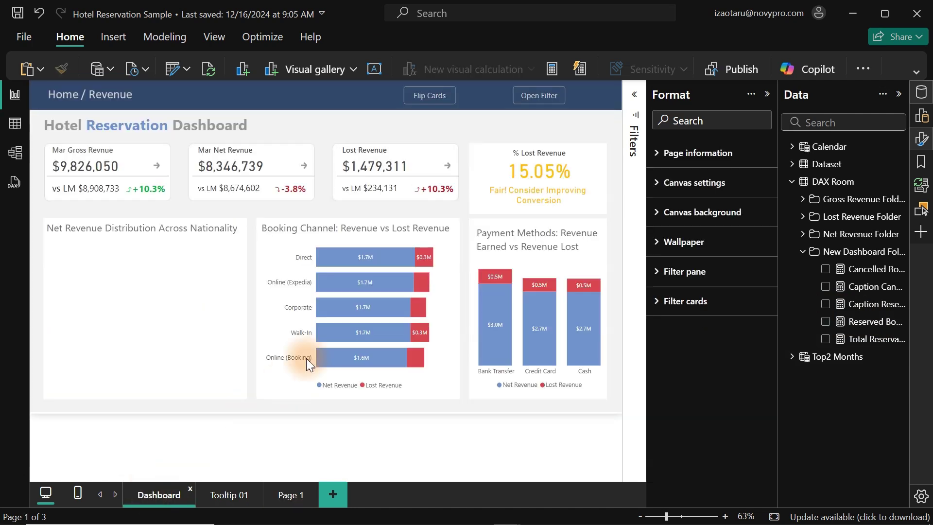
{"action": "mouse_move", "coordinate": [450, 336]}
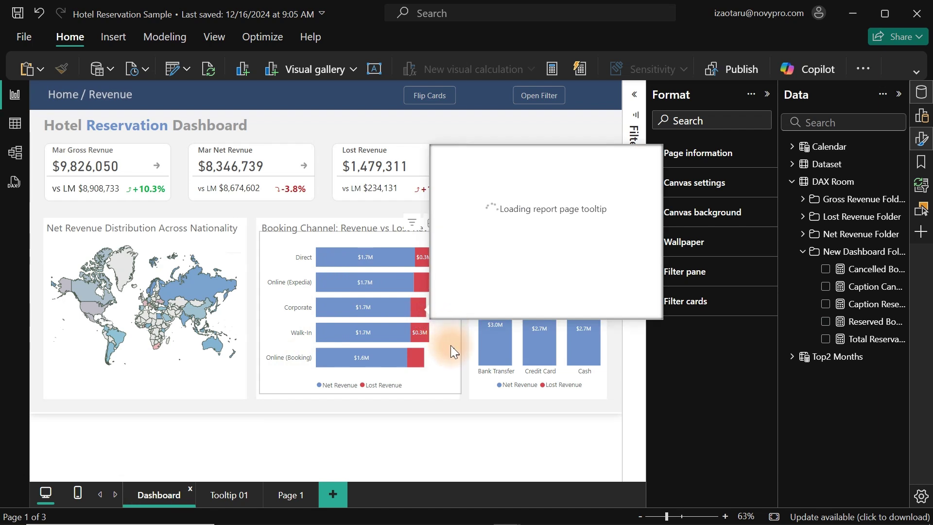
{"action": "left_click", "coordinate": [451, 345]}
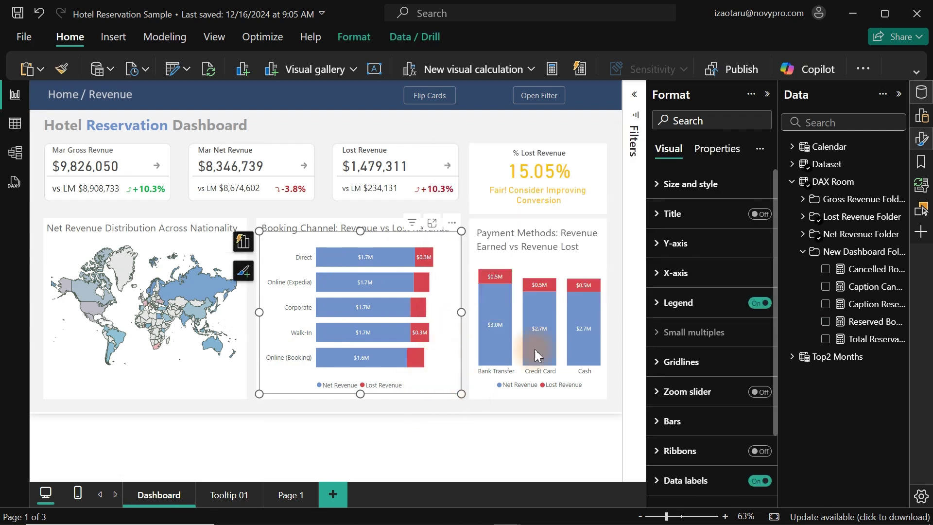
{"action": "left_click", "coordinate": [686, 426]}
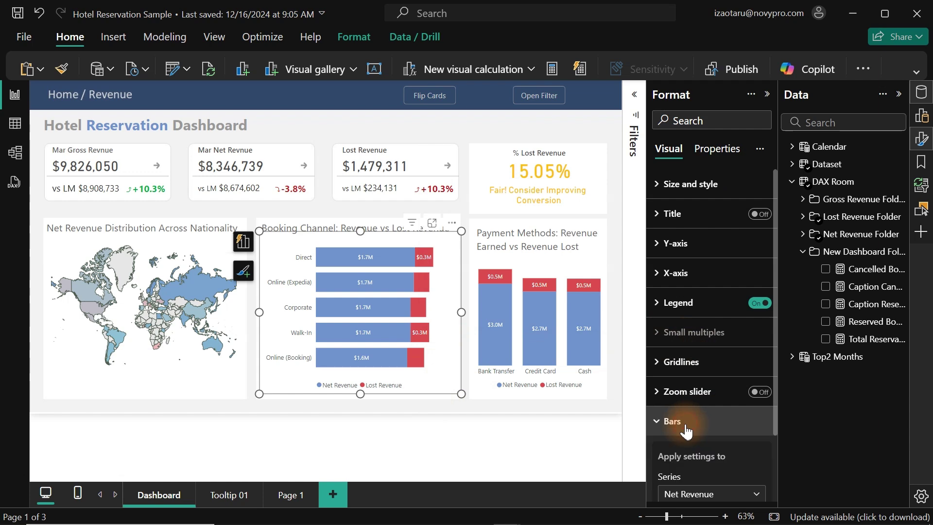
{"action": "scroll", "coordinate": [776, 261], "scroll_direction": "down", "scroll_amount": 6}
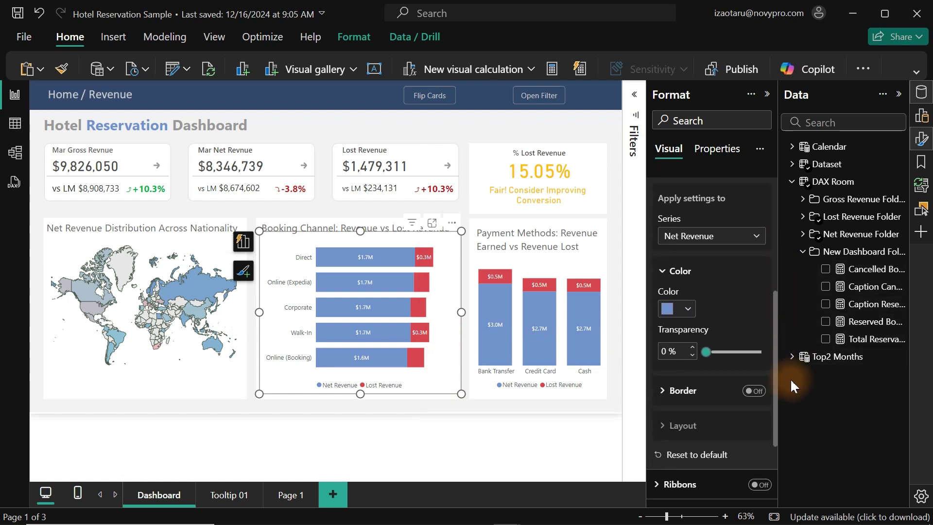
{"action": "left_click", "coordinate": [688, 290]}
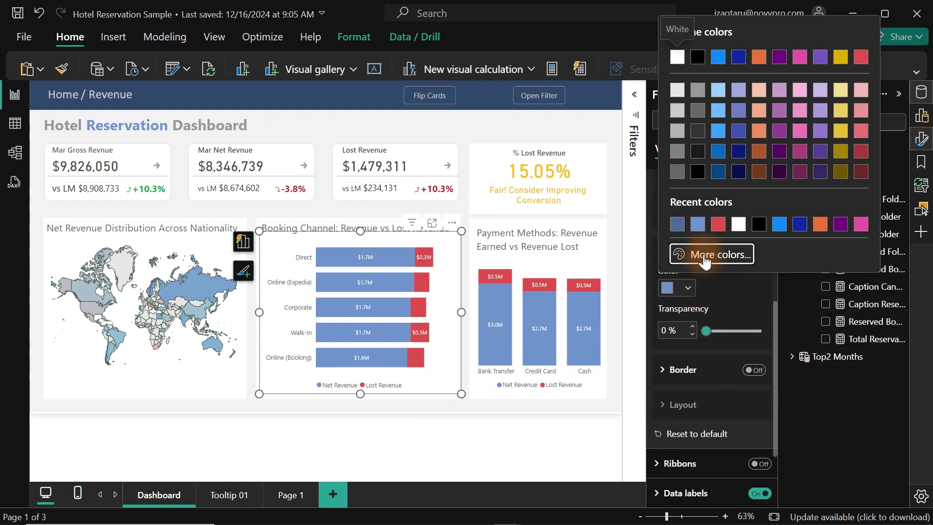
{"action": "left_click", "coordinate": [704, 253]}
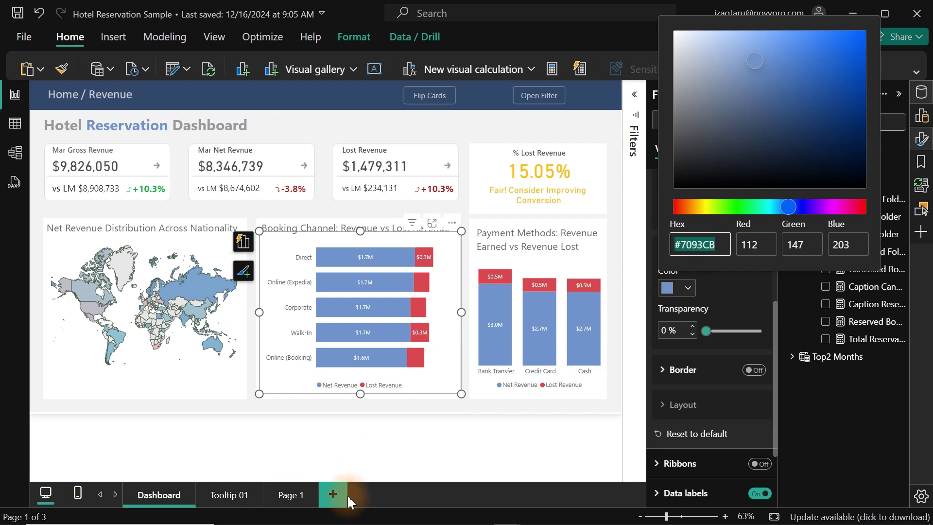
{"action": "left_click", "coordinate": [298, 493]}
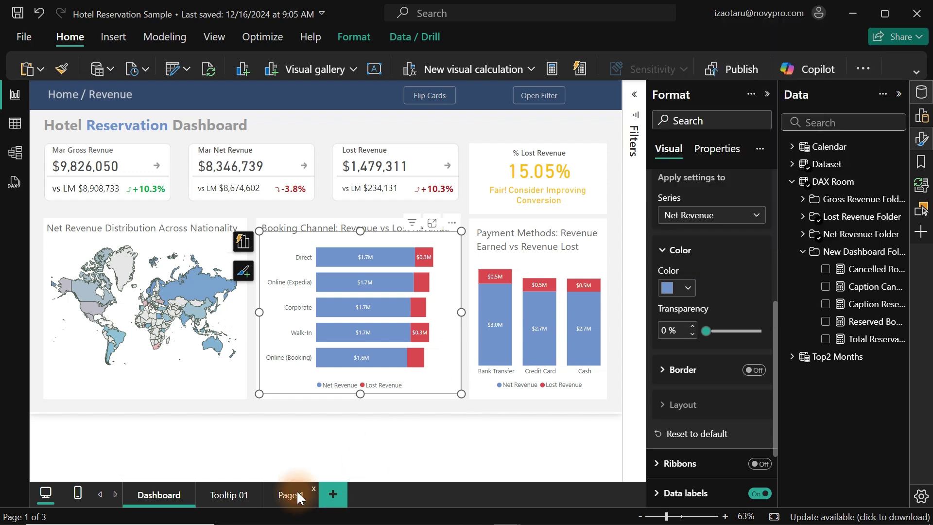
{"action": "left_click", "coordinate": [297, 493]}
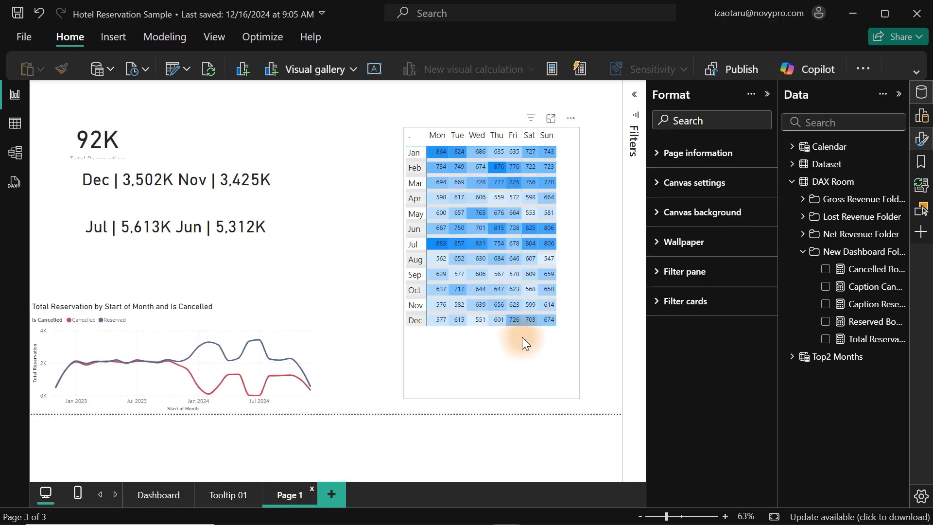
- Set the maximum color of the matrix's background color gradient to #7093CB
{"action": "left_click", "coordinate": [533, 355]}
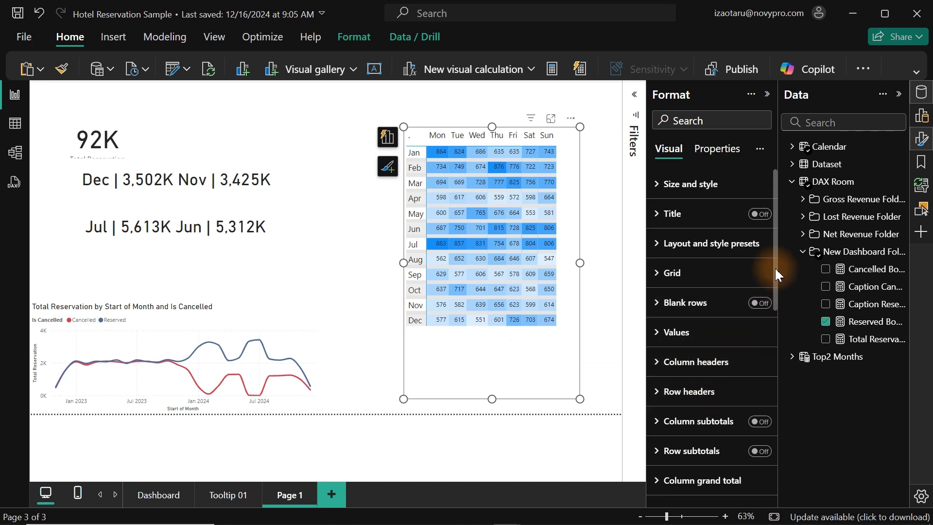
{"action": "left_click_drag", "start_coordinate": [775, 271], "coordinate": [790, 494]}
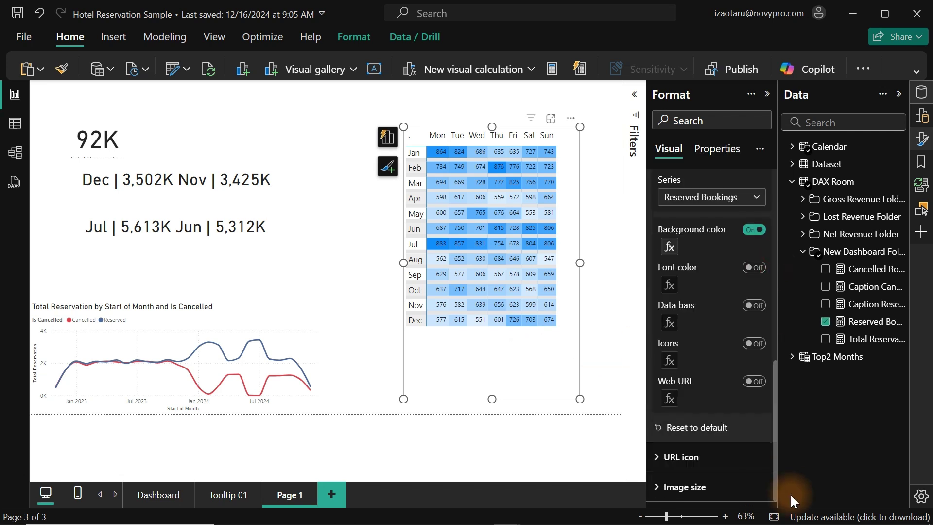
{"action": "left_click", "coordinate": [670, 247]}
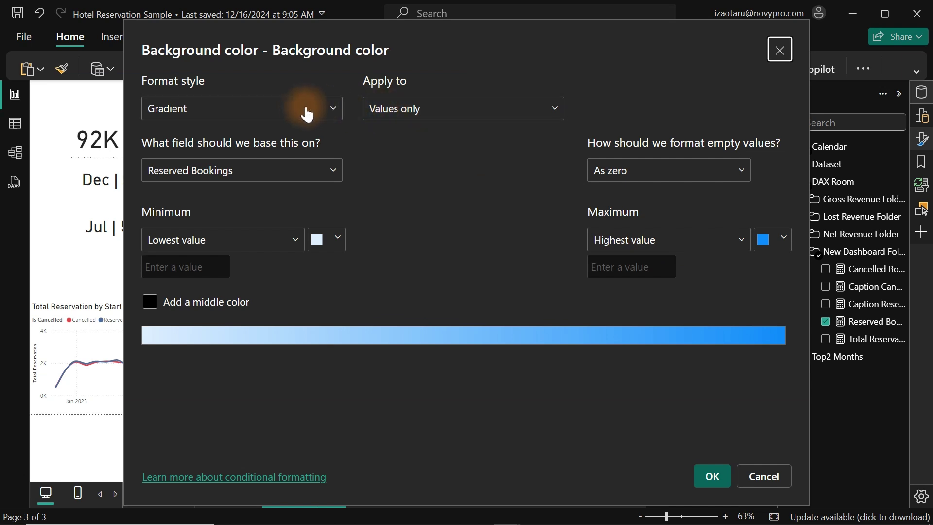
{"action": "left_click", "coordinate": [775, 238]}
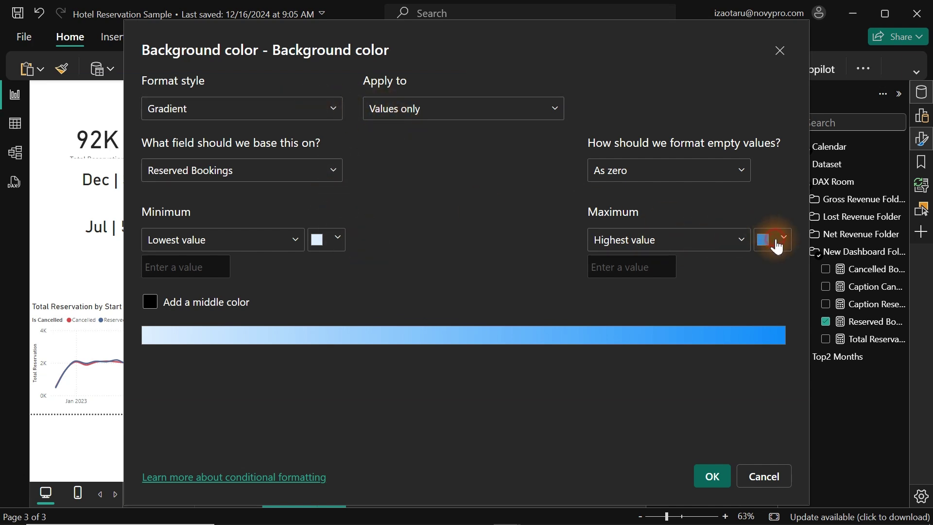
{"action": "left_click", "coordinate": [628, 452]}
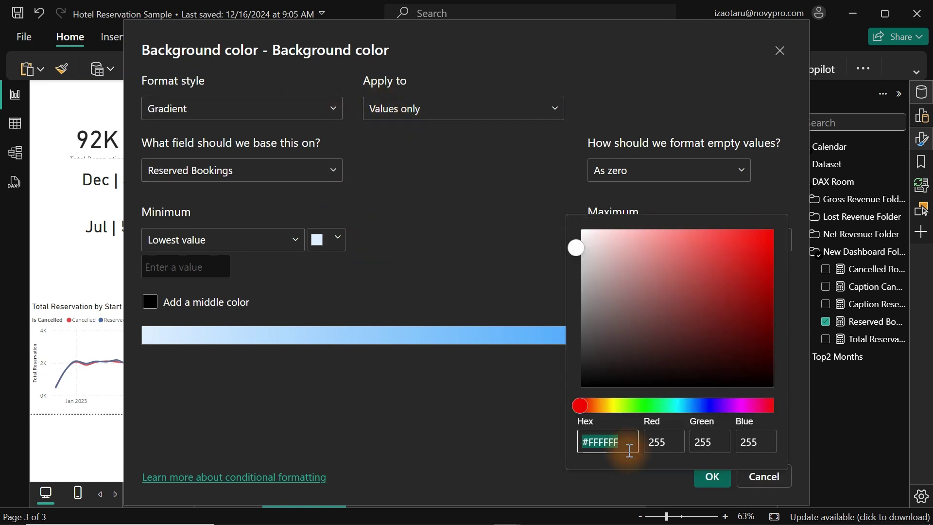
{"action": "type", "text": "#7093CB"}
{"action": "left_click", "coordinate": [488, 419]}
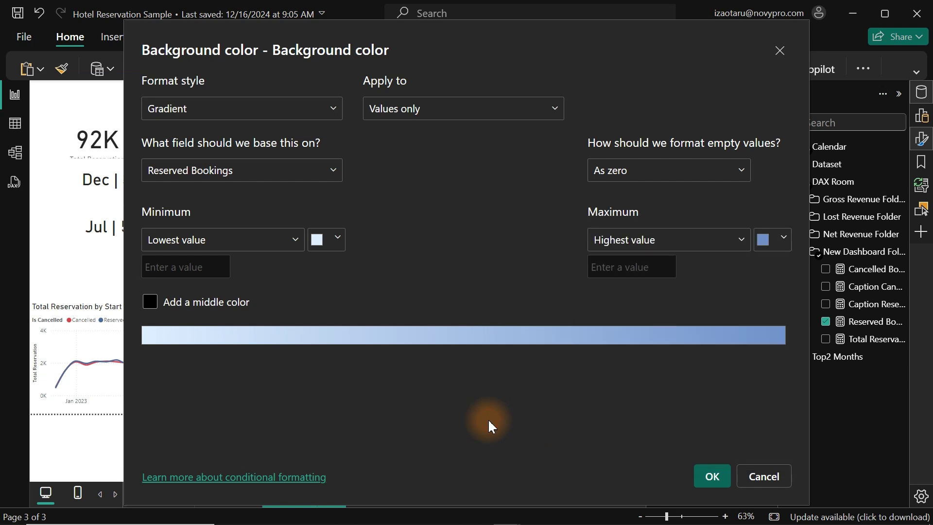
- Set the gradient's minimum color to a lighter shade of #7093CB, about #A0B6D7, copying the base hex code, and apply the formatting
{"action": "left_click", "coordinate": [336, 239]}
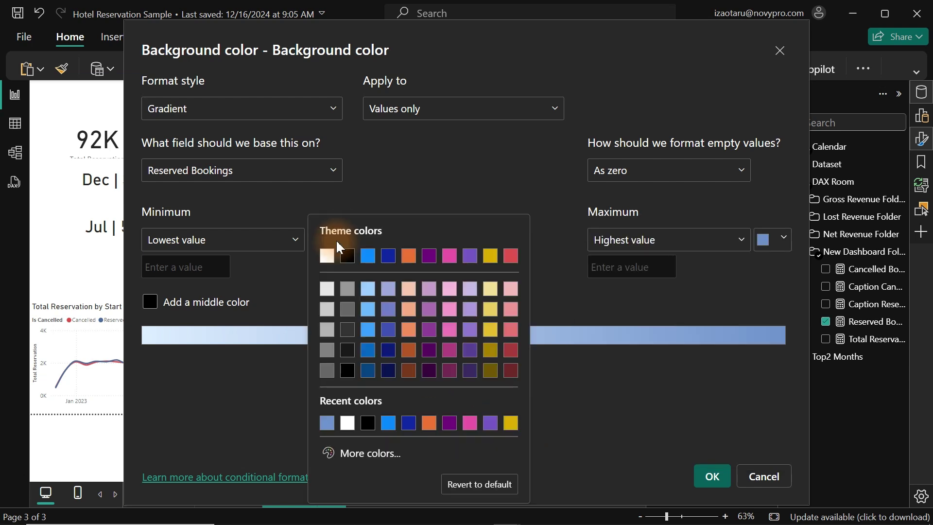
{"action": "left_click", "coordinate": [326, 420]}
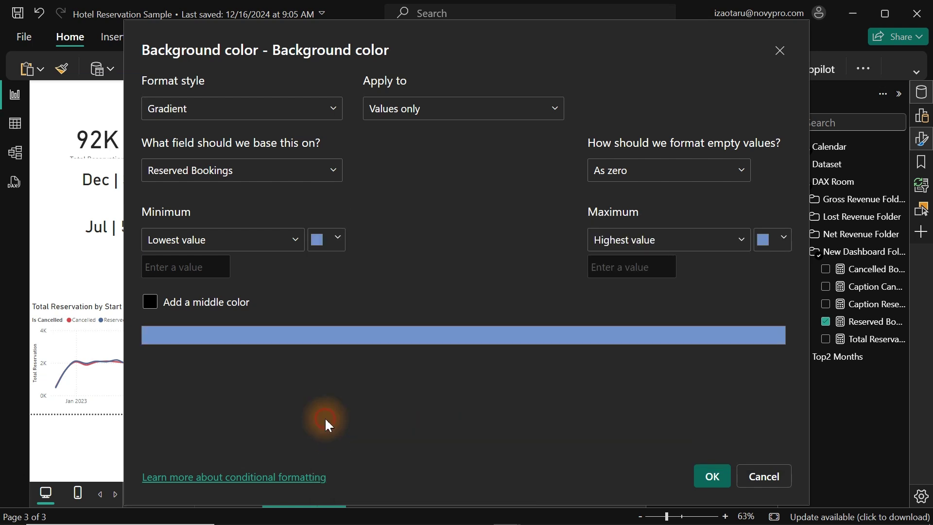
{"action": "left_click", "coordinate": [325, 240]}
{"action": "left_click", "coordinate": [359, 452]}
{"action": "key", "text": "ctrl+c"}
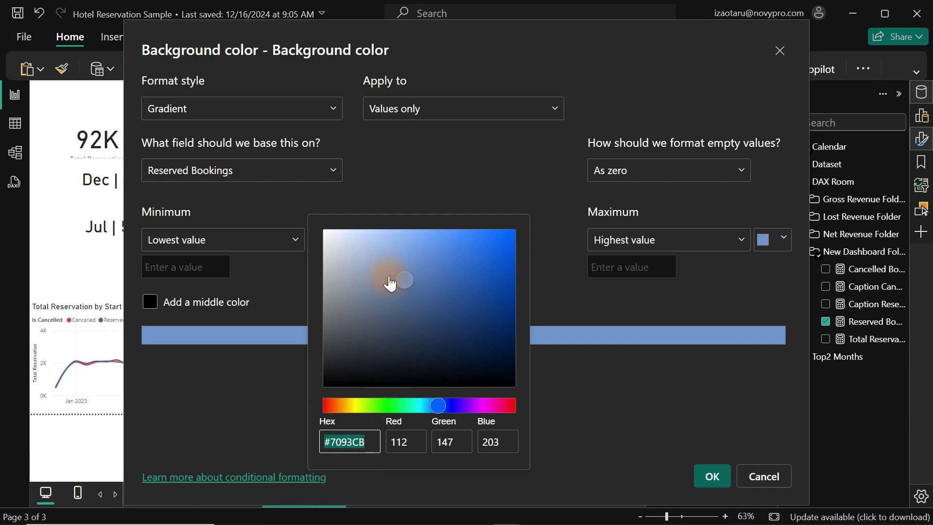
{"action": "left_click_drag", "start_coordinate": [388, 282], "coordinate": [374, 262]}
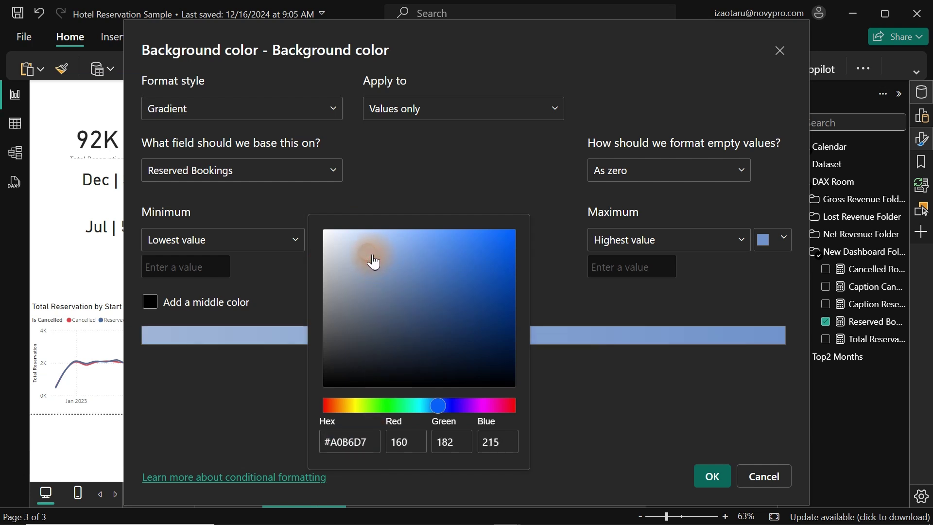
{"action": "left_click", "coordinate": [694, 387]}
{"action": "left_click", "coordinate": [713, 476]}
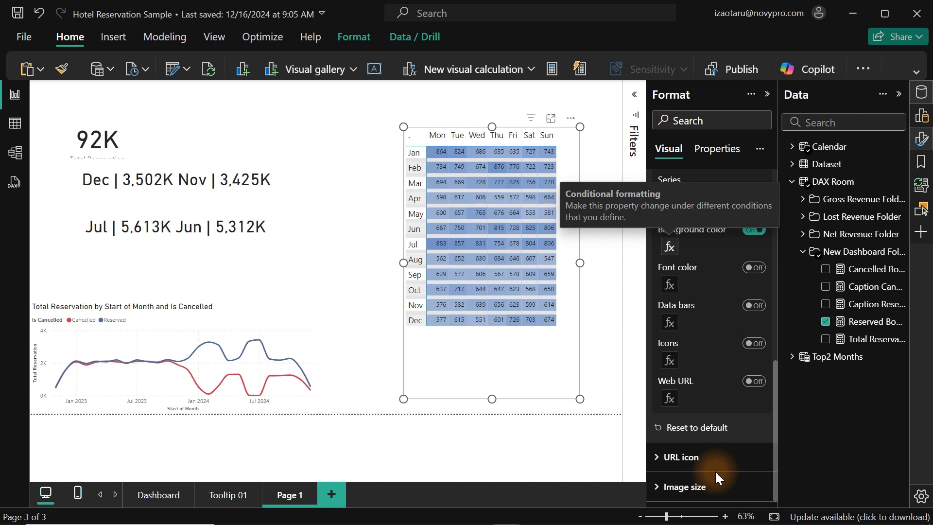
- Darken the background gradient's maximum color to a deep blue, about #36568A, and apply it to the matrix
{"action": "left_click", "coordinate": [670, 244]}
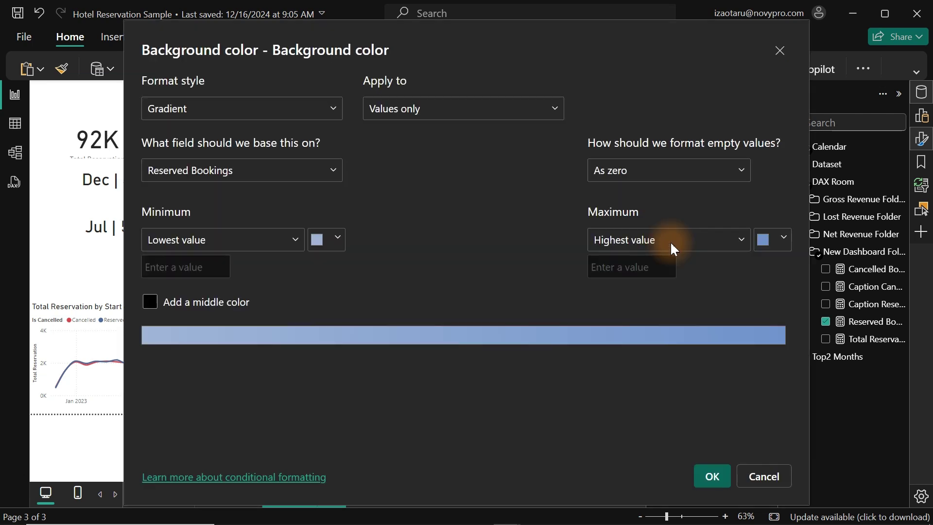
{"action": "left_click", "coordinate": [781, 244]}
{"action": "left_click", "coordinate": [666, 454]}
{"action": "left_click_drag", "start_coordinate": [668, 327], "coordinate": [699, 309]}
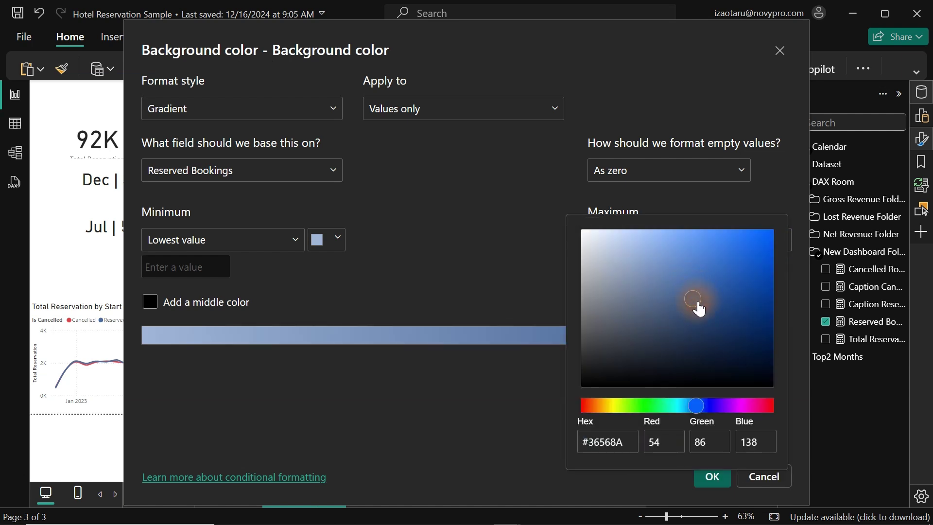
{"action": "left_click", "coordinate": [503, 289]}
{"action": "left_click", "coordinate": [709, 475]}
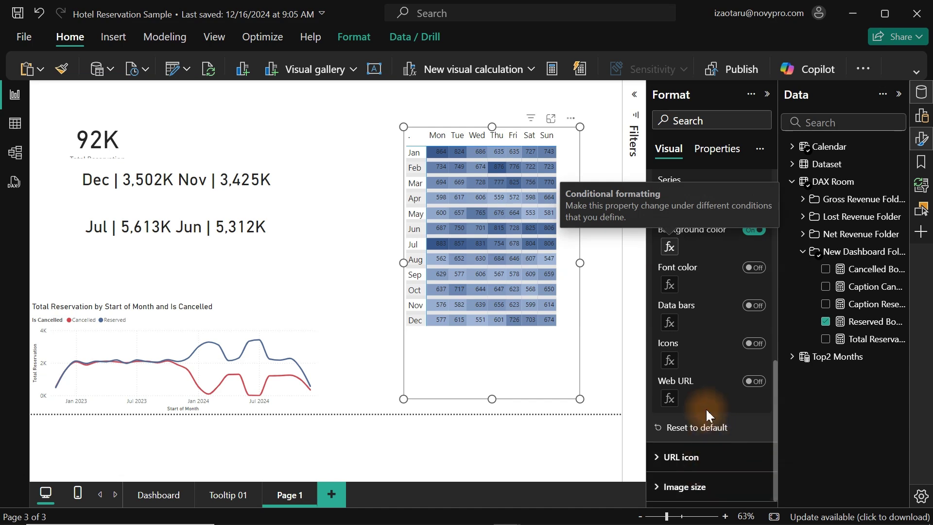
- Add a middle color to the background gradient and set it to a medium blue, about #7093CB
{"action": "left_click", "coordinate": [671, 246]}
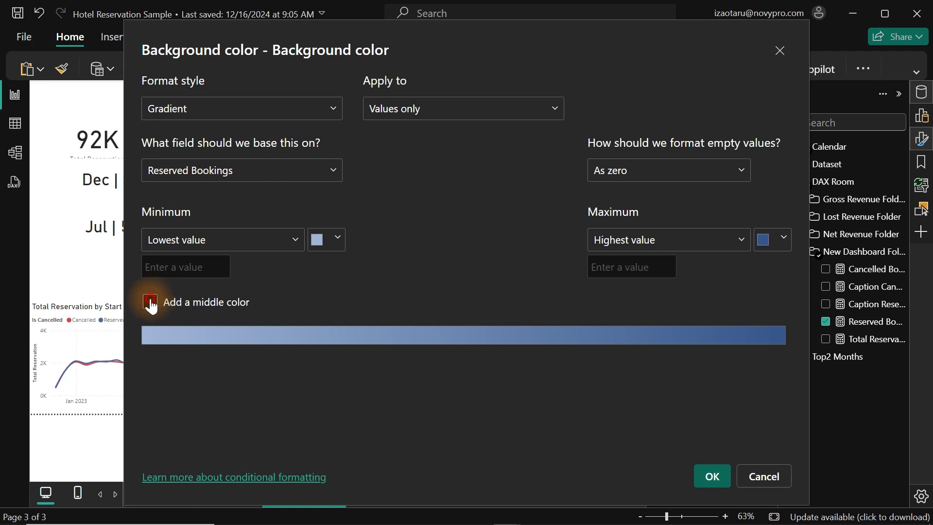
{"action": "left_click", "coordinate": [150, 303]}
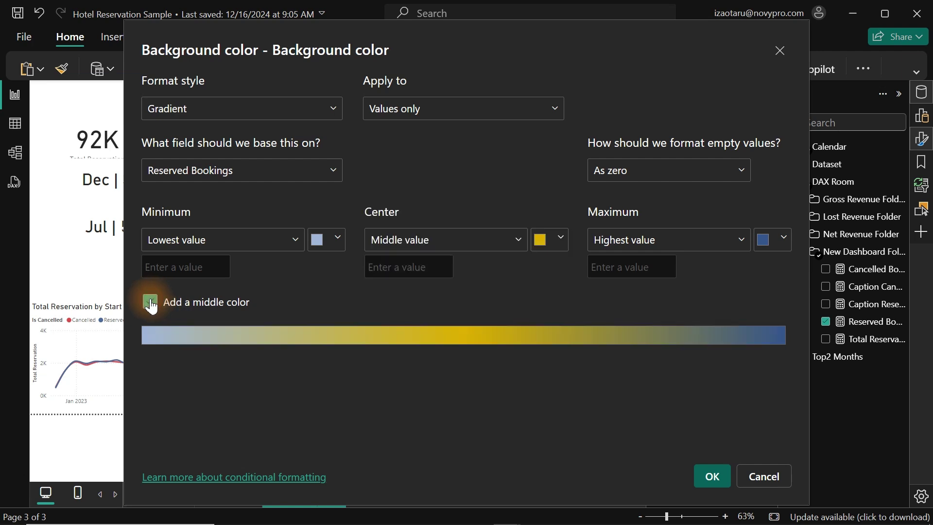
{"action": "left_click", "coordinate": [553, 243]}
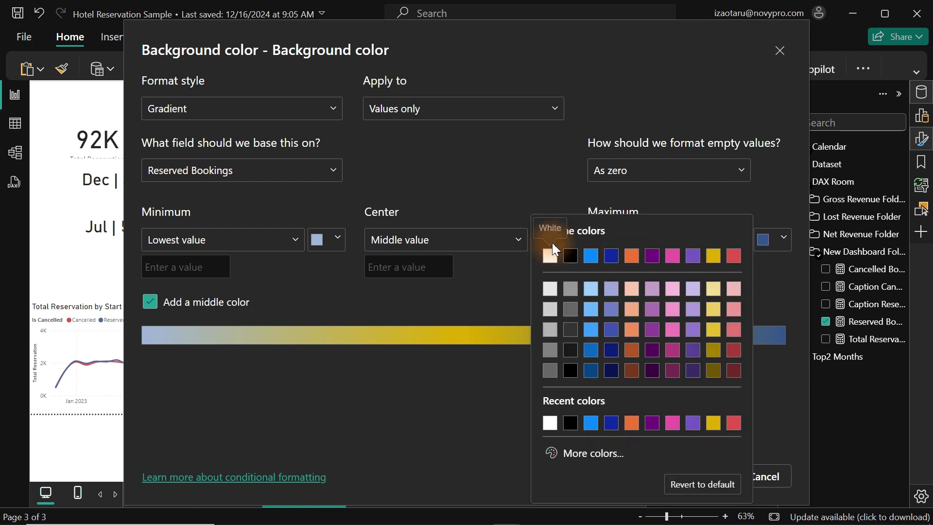
{"action": "left_click", "coordinate": [579, 457]}
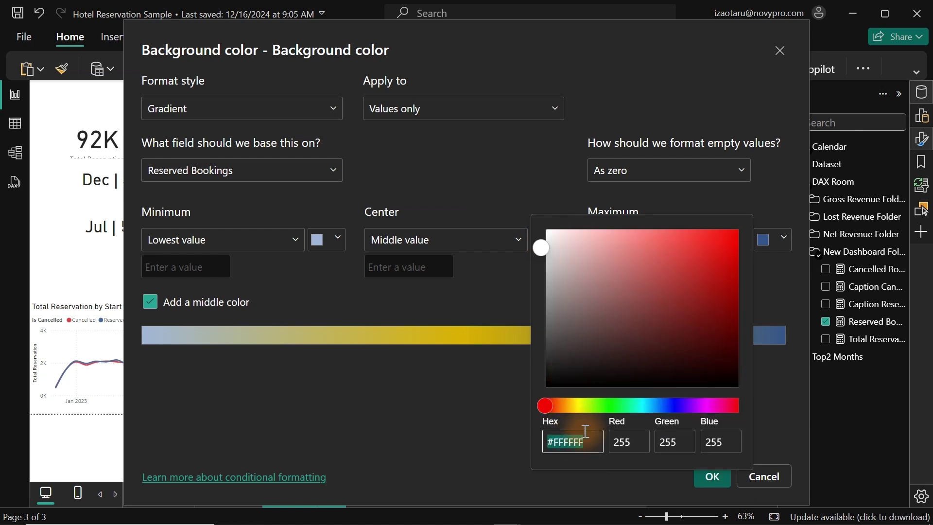
{"action": "key", "text": "ctrl+v"}
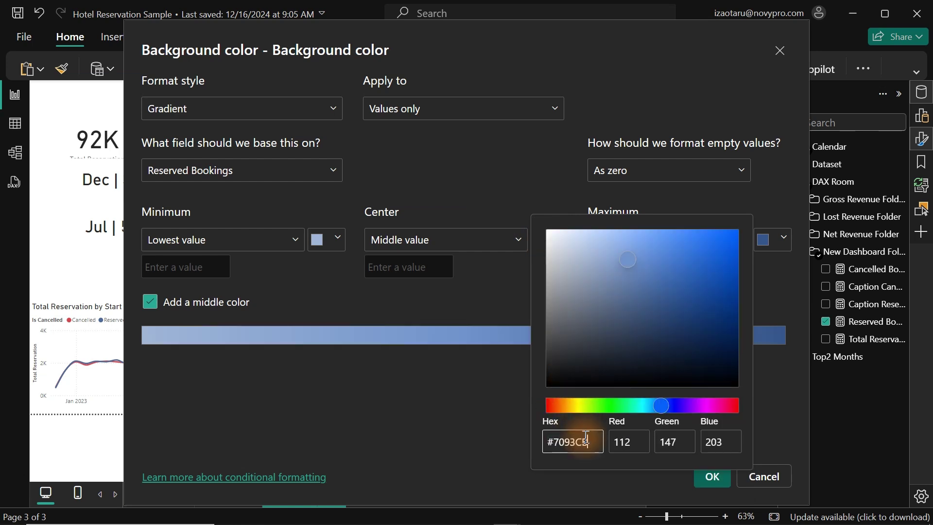
{"action": "left_click", "coordinate": [626, 264]}
{"action": "left_click", "coordinate": [486, 269]}
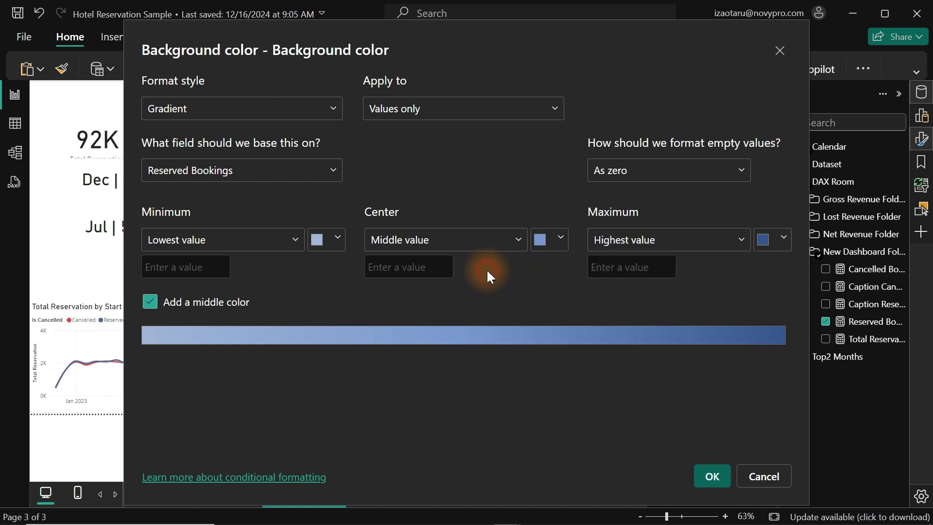
- Adjust the gradient's minimum color to a slightly paler, greyer blue
{"action": "left_click", "coordinate": [323, 240]}
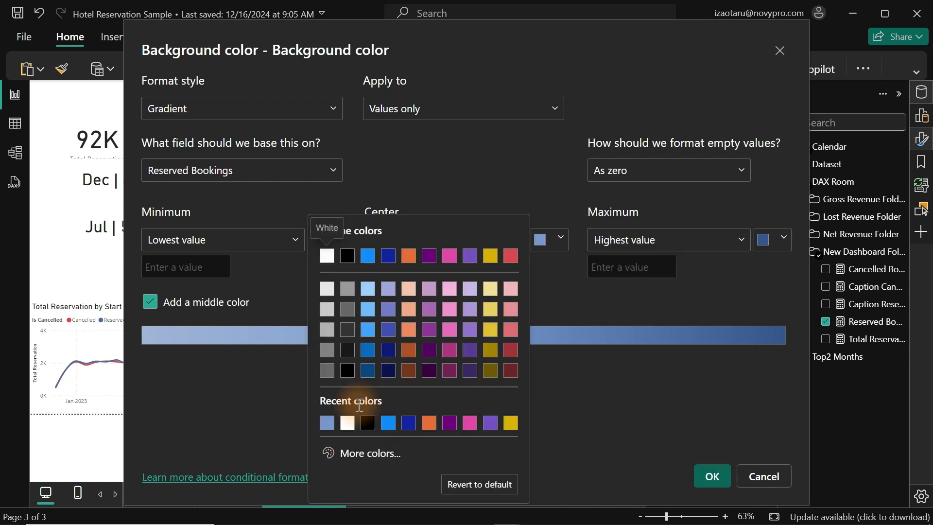
{"action": "left_click", "coordinate": [362, 451]}
{"action": "left_click_drag", "start_coordinate": [371, 277], "coordinate": [367, 263]}
{"action": "left_click", "coordinate": [598, 409]}
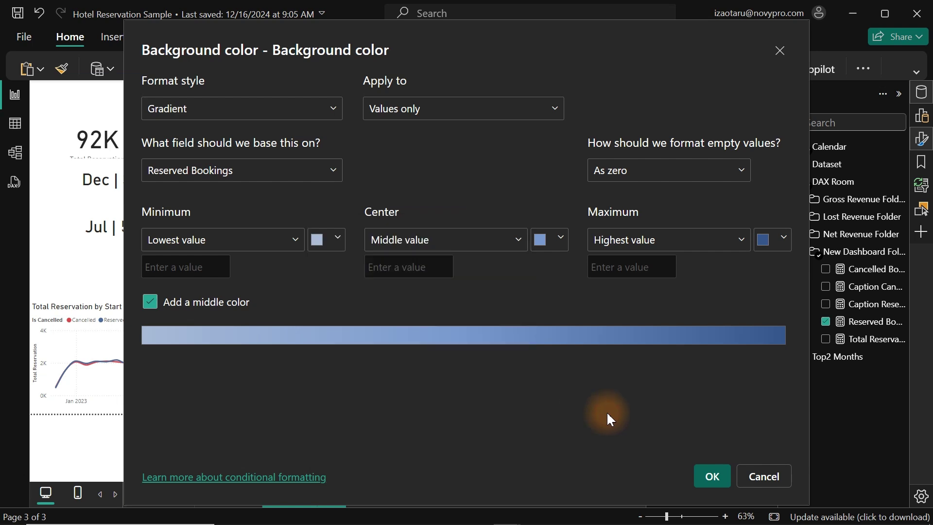
- Apply the three-color blue background gradient to the matrix values
{"action": "left_click", "coordinate": [712, 479]}
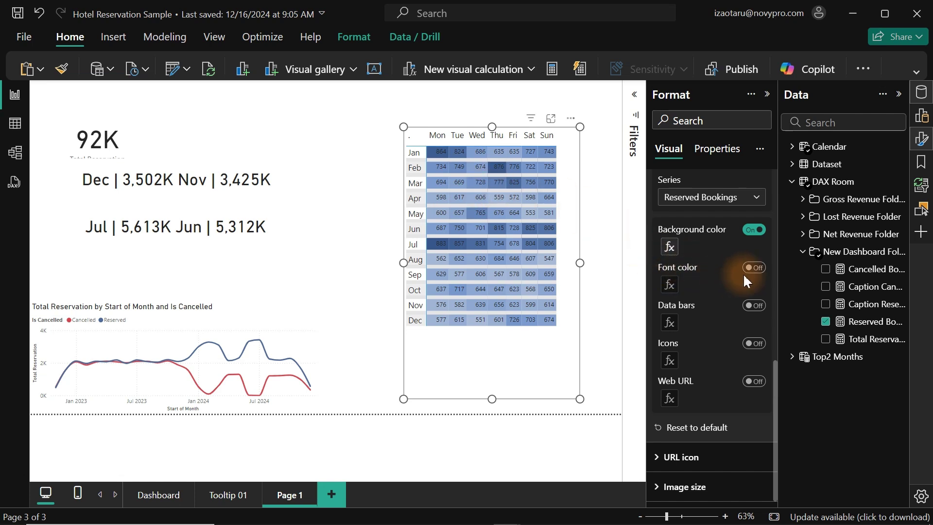
{"action": "left_click", "coordinate": [756, 268]}
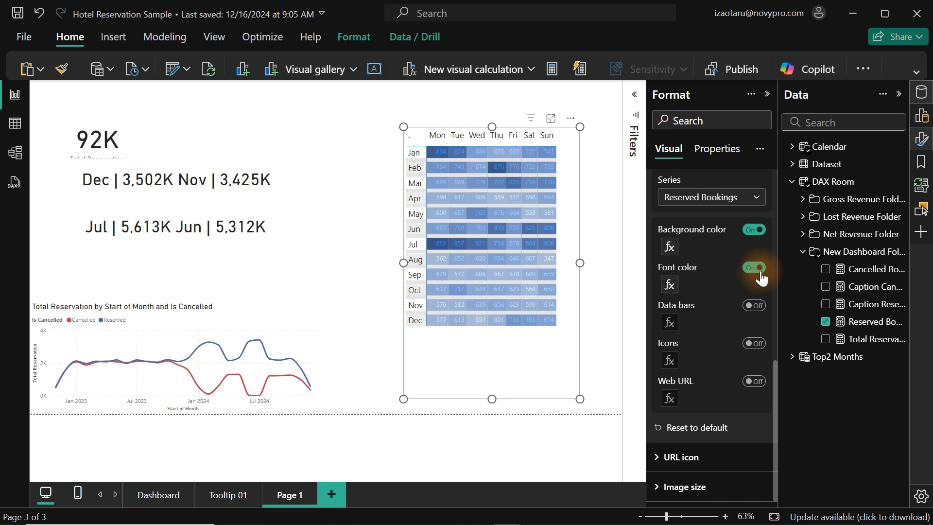
{"action": "left_click", "coordinate": [670, 286]}
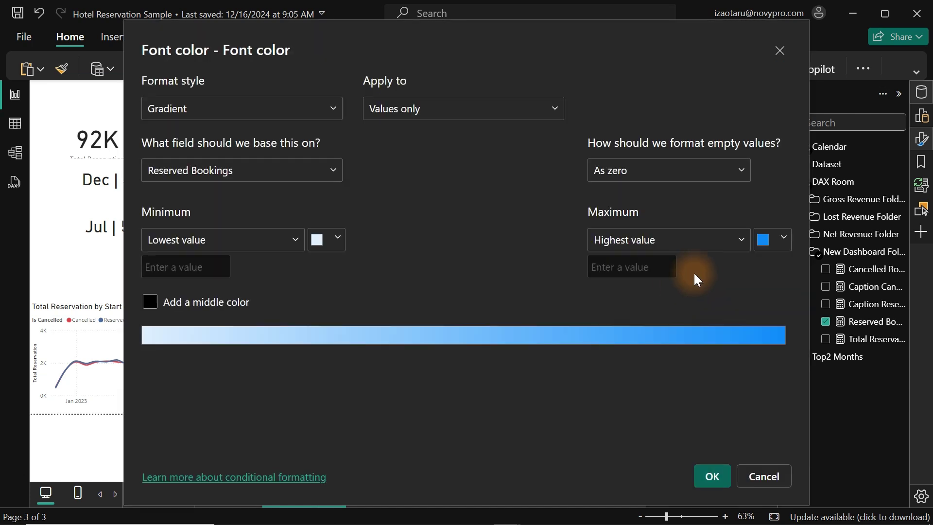
{"action": "left_click", "coordinate": [764, 478]}
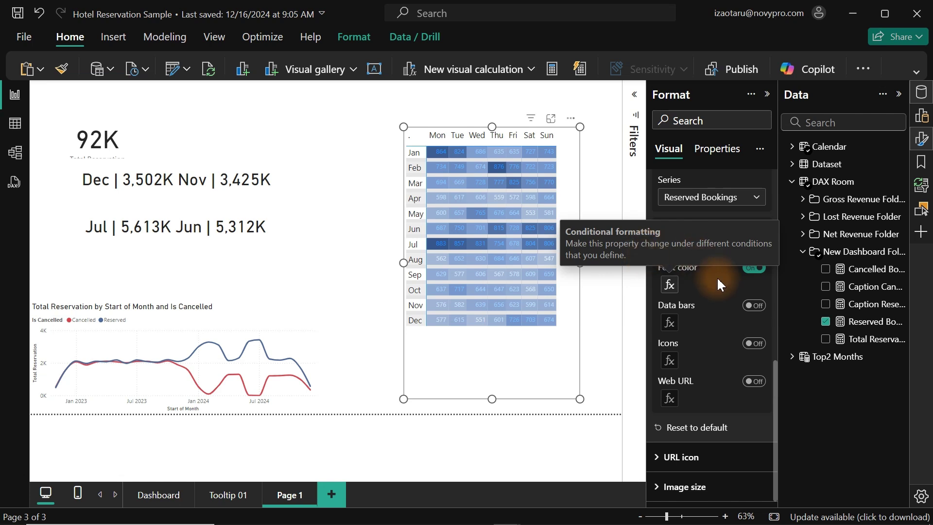
{"action": "left_click", "coordinate": [751, 272]}
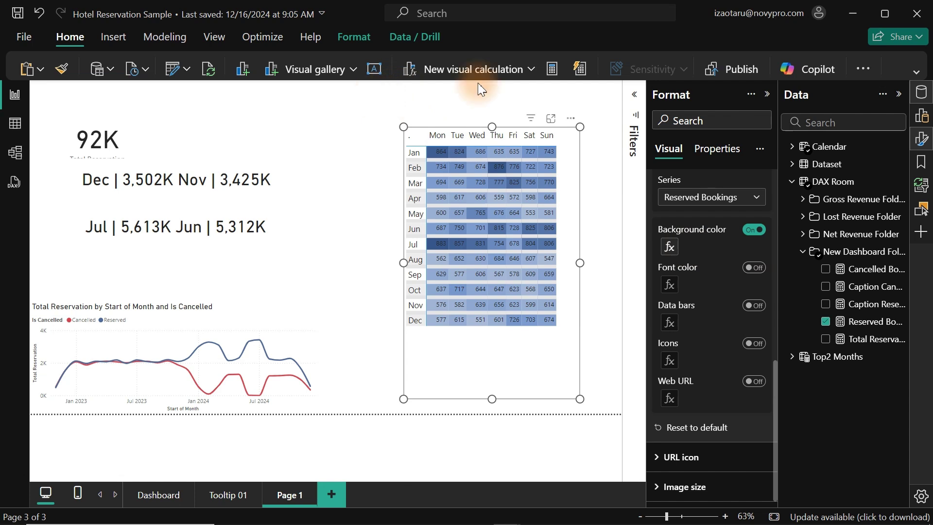
- Start a new manually entered data table and name it SwitchValues
{"action": "left_click", "coordinate": [912, 70]}
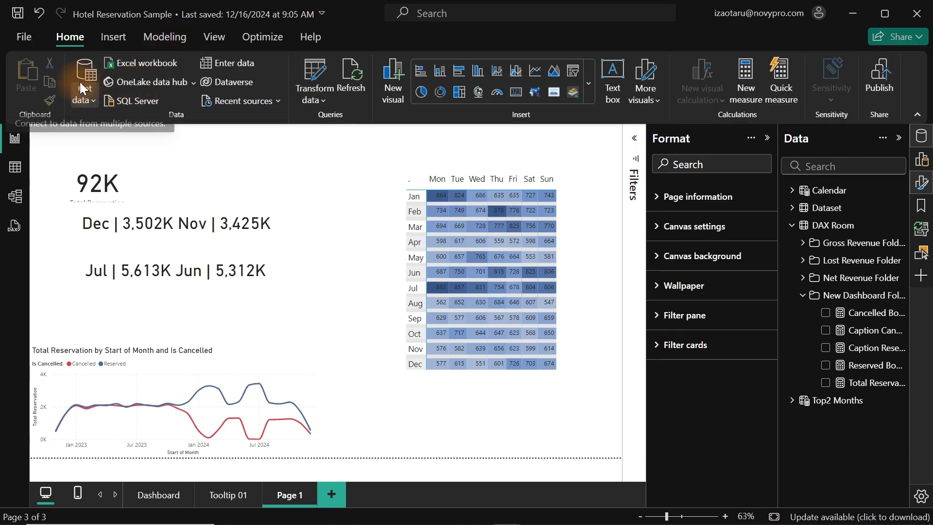
{"action": "left_click", "coordinate": [230, 63]}
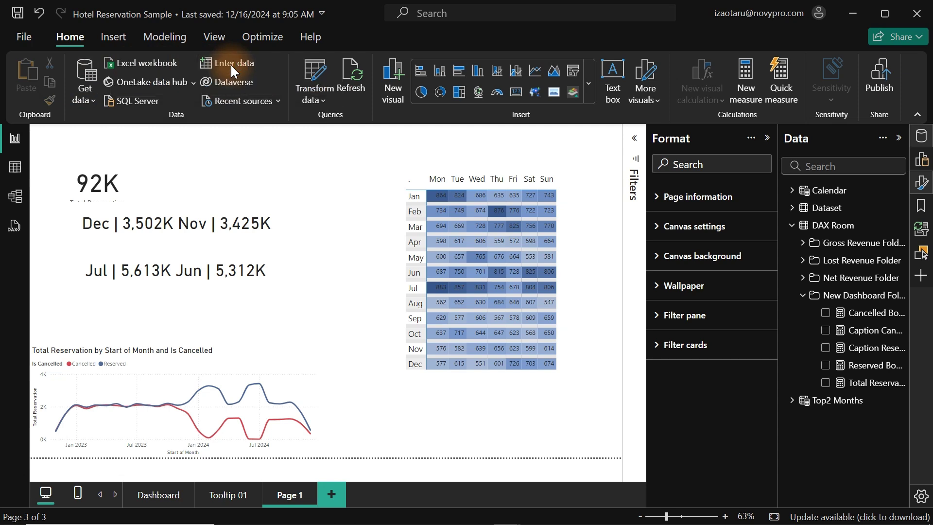
{"action": "left_click", "coordinate": [230, 63]}
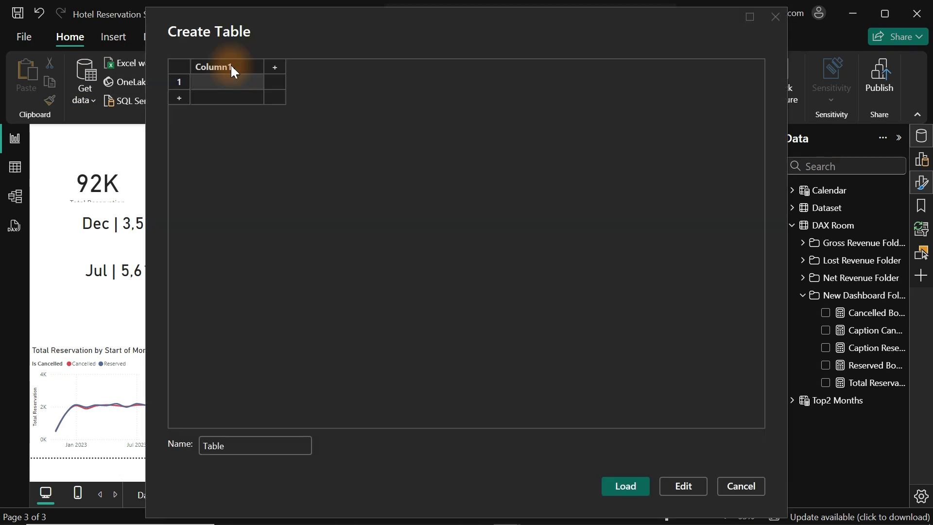
{"action": "left_click", "coordinate": [254, 443]}
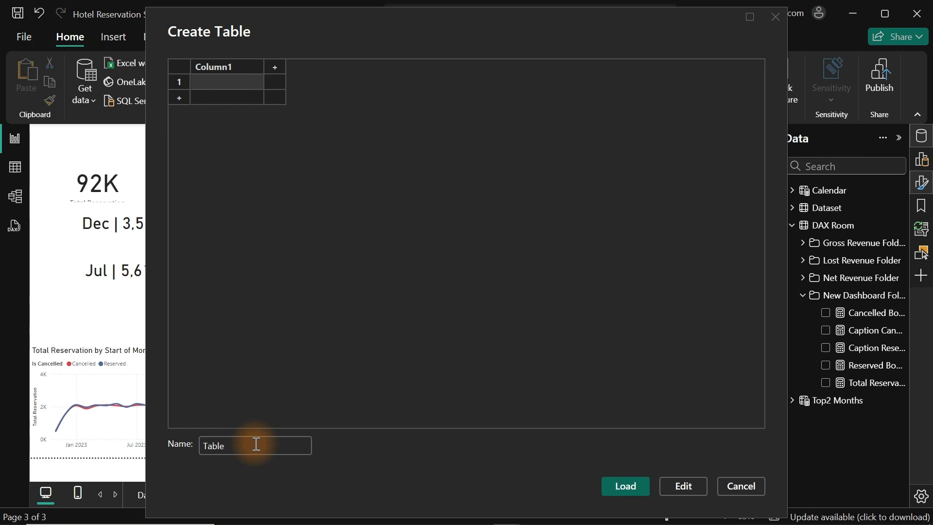
{"action": "left_click_drag", "start_coordinate": [254, 443], "coordinate": [191, 452]}
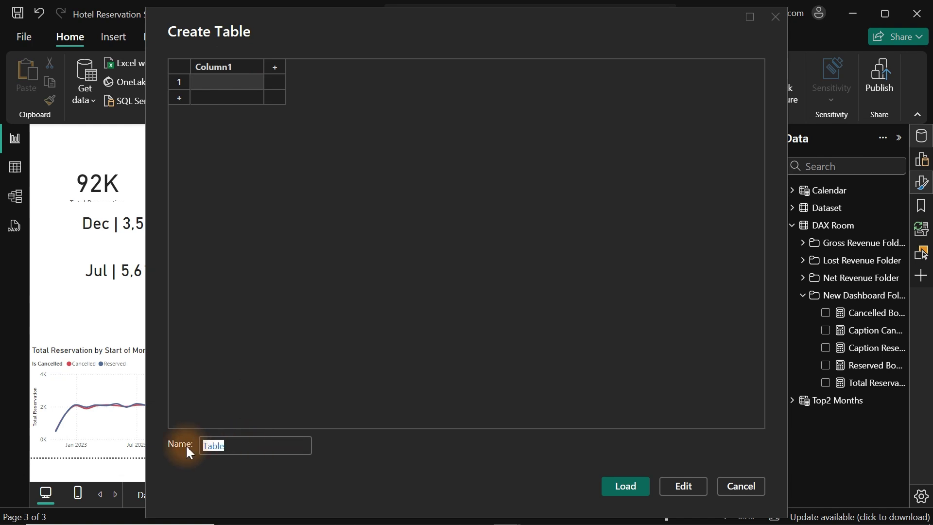
{"action": "type", "text": "Switc"}
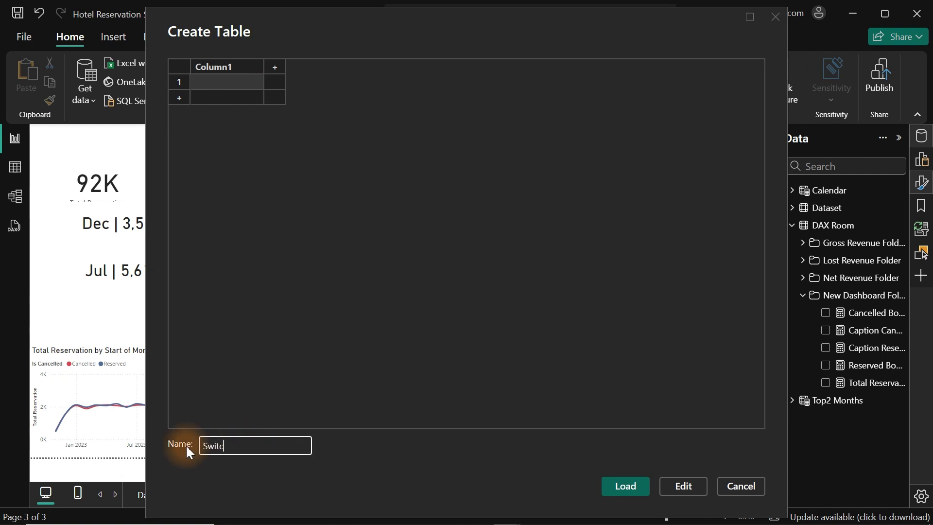
{"action": "type", "text": "hValues"}
- Name the table's column Switch, enter the rows Values and Blank, and load the table into the model
{"action": "double_click", "coordinate": [221, 63]}
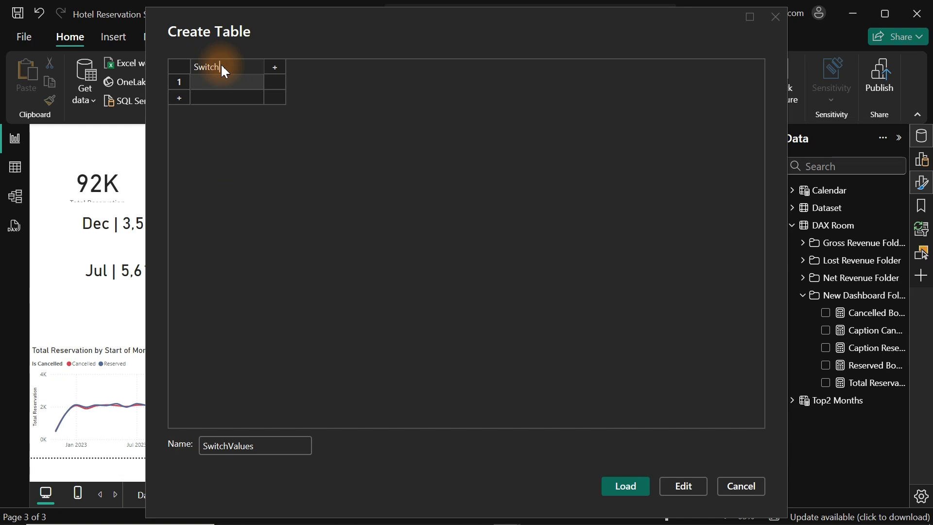
{"action": "left_click", "coordinate": [217, 82]}
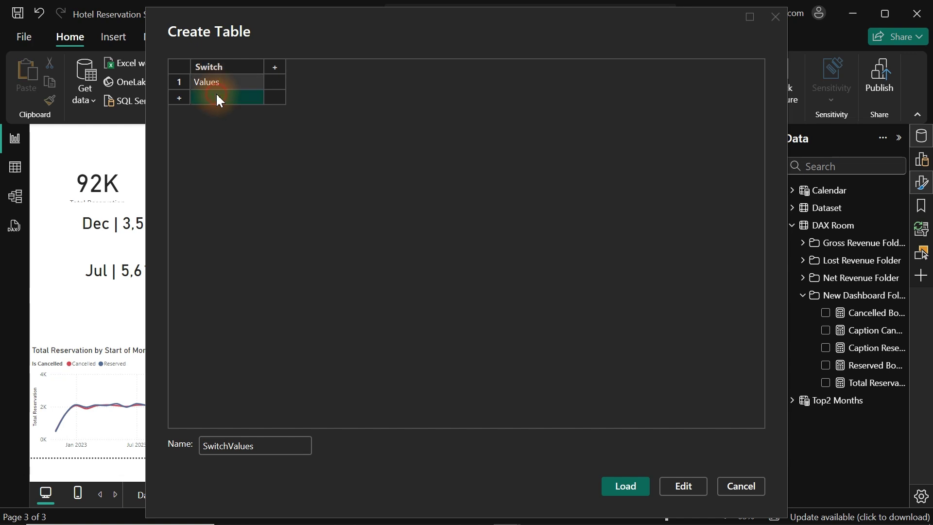
{"action": "left_click", "coordinate": [218, 96]}
{"action": "type", "text": "Bl"}
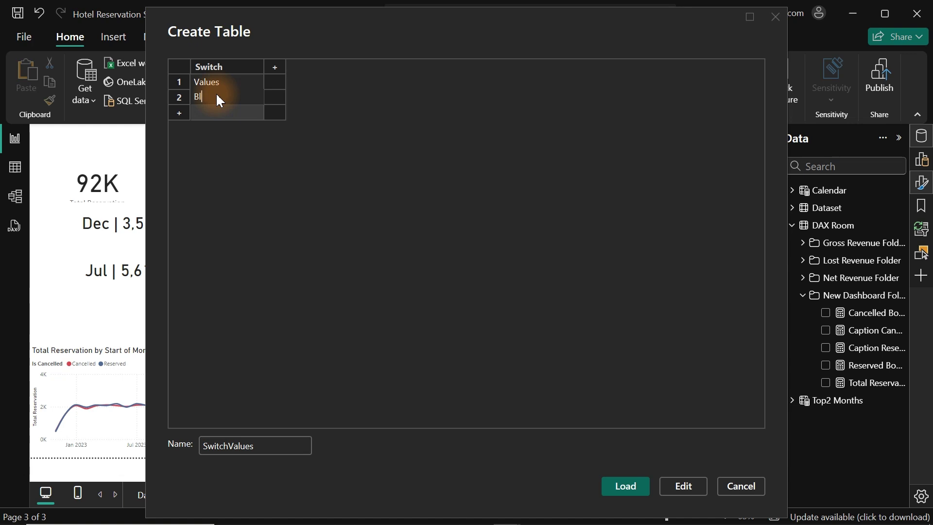
{"action": "type", "text": "ank"}
{"action": "left_click", "coordinate": [399, 144]}
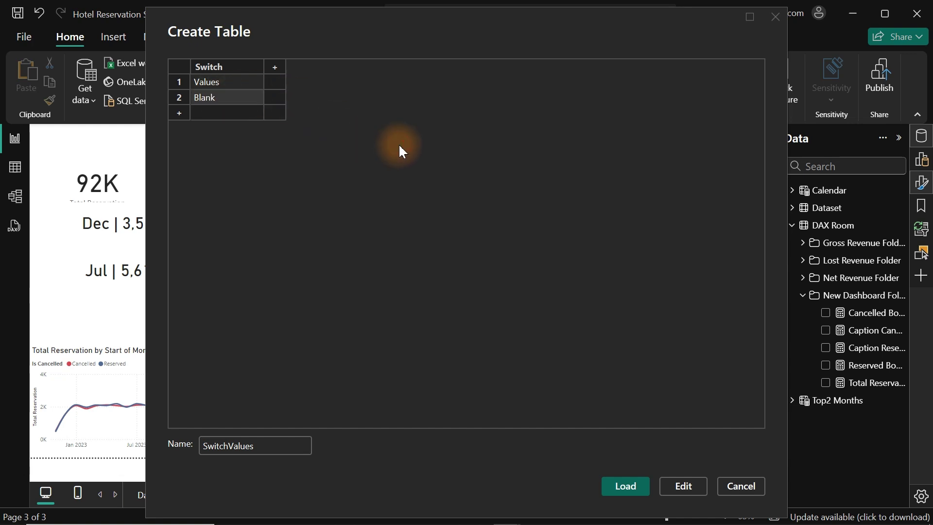
{"action": "left_click", "coordinate": [627, 486]}
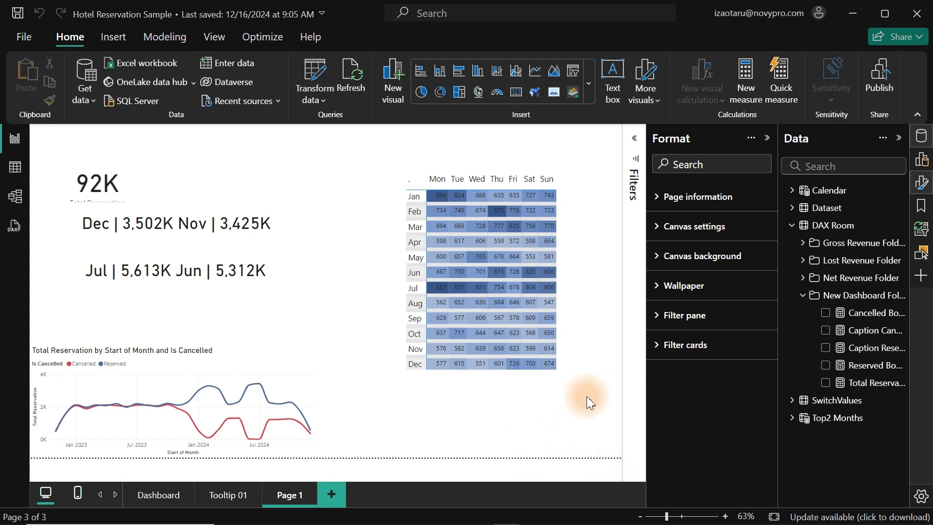
- Create a compact slicer from the SwitchValues table's Switch field in the empty area near the page's upper edge
{"action": "left_click", "coordinate": [792, 400]}
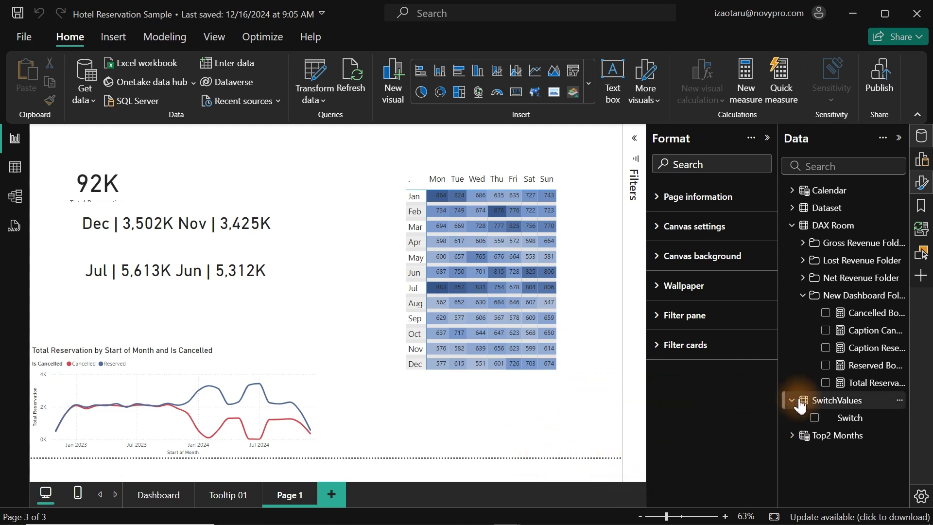
{"action": "left_click_drag", "start_coordinate": [851, 417], "coordinate": [327, 159]}
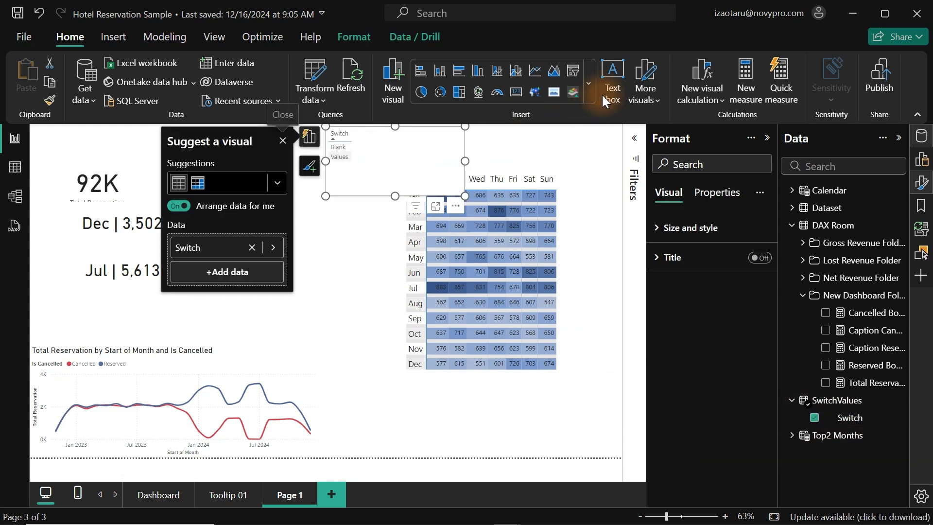
{"action": "left_click", "coordinate": [573, 68]}
{"action": "left_click_drag", "start_coordinate": [377, 164], "coordinate": [275, 172]}
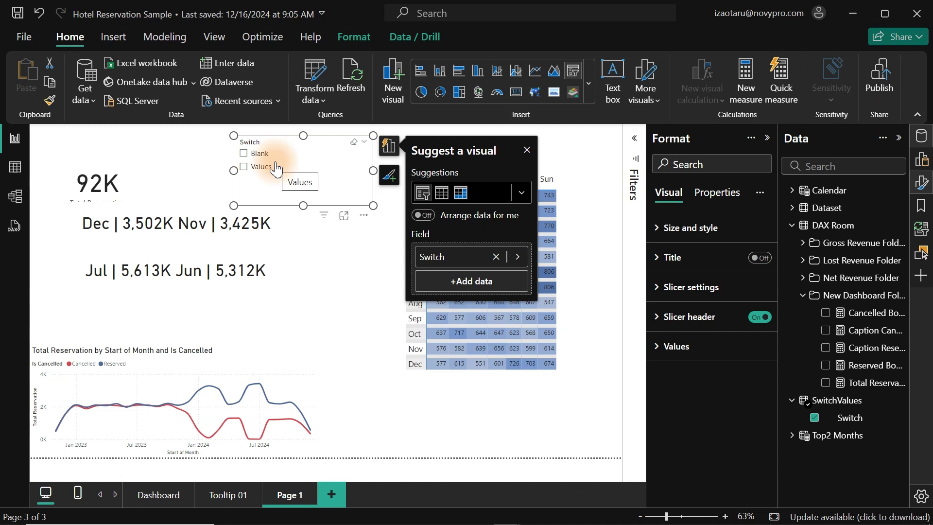
{"action": "left_click_drag", "start_coordinate": [373, 204], "coordinate": [278, 177]}
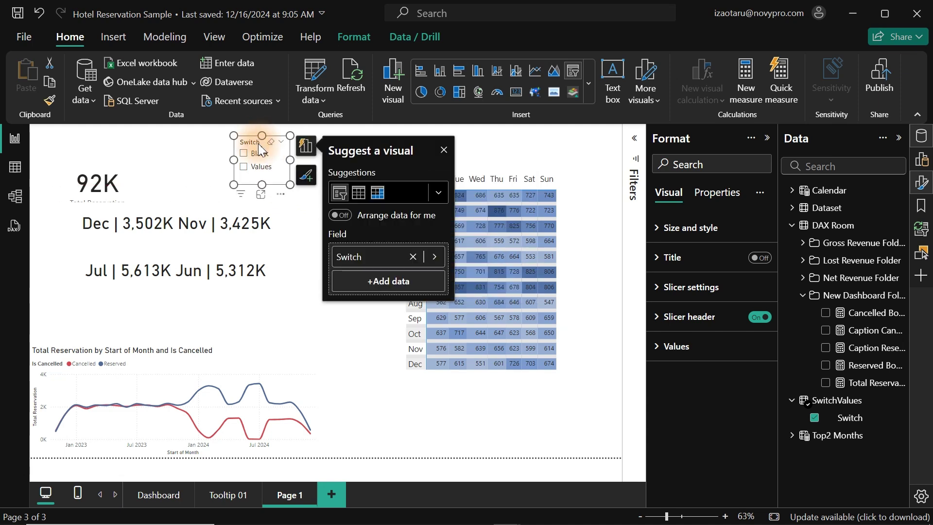
- Move the matrix to the lower part of the page and place the Switch slicer just above its Sunday column, with Blank selected
{"action": "left_click", "coordinate": [541, 183]}
{"action": "left_click_drag", "start_coordinate": [489, 185], "coordinate": [488, 249]}
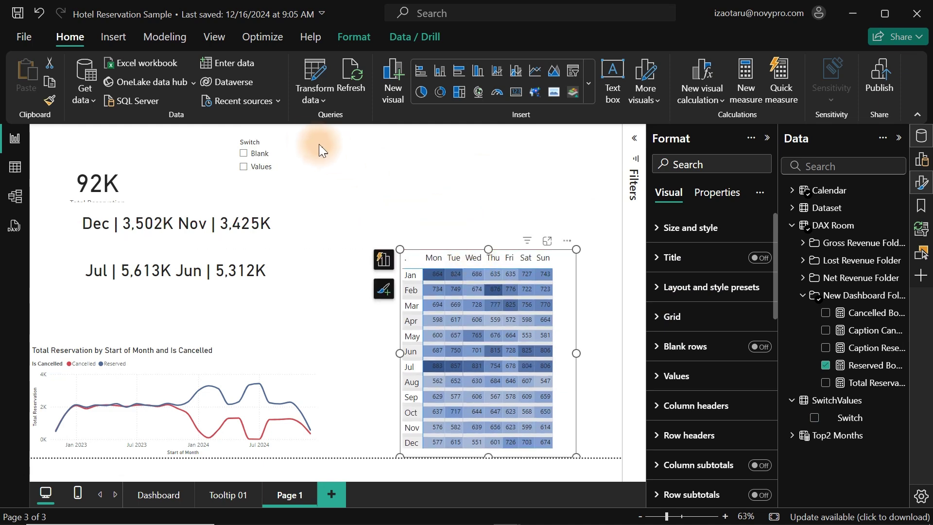
{"action": "left_click", "coordinate": [281, 157]}
{"action": "left_click_drag", "start_coordinate": [281, 157], "coordinate": [600, 220]}
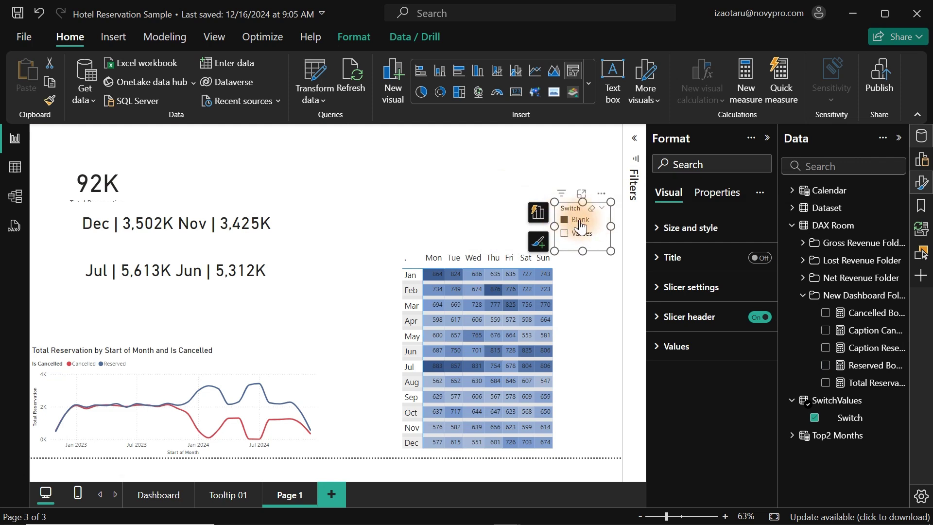
{"action": "left_click", "coordinate": [456, 191]}
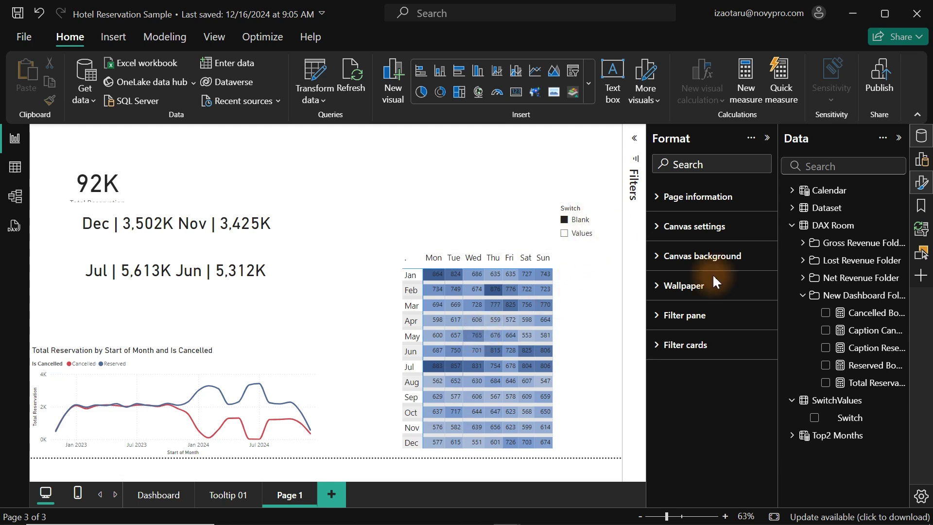
- Create a new measure named SwitchValues in the same folder as Reserved Bookings and begin its formula on a new line
{"action": "right_click", "coordinate": [871, 374]}
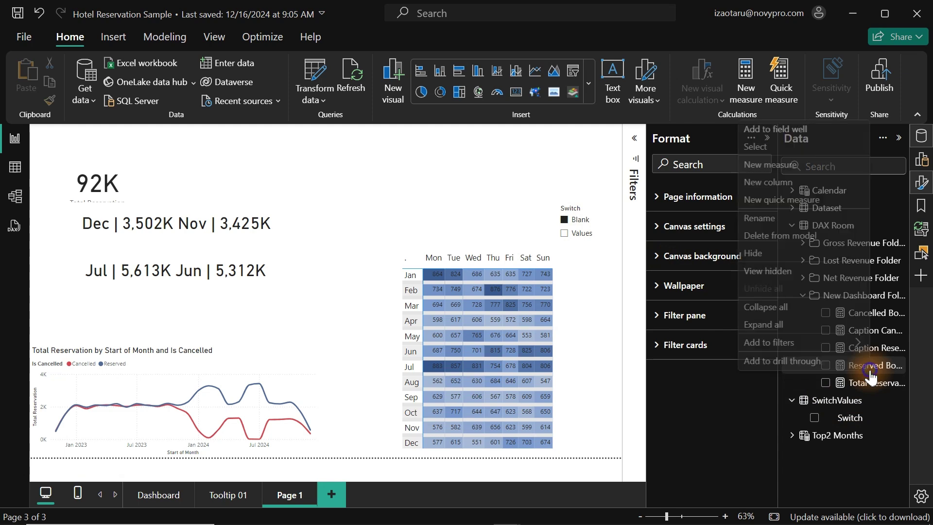
{"action": "left_click", "coordinate": [766, 165]}
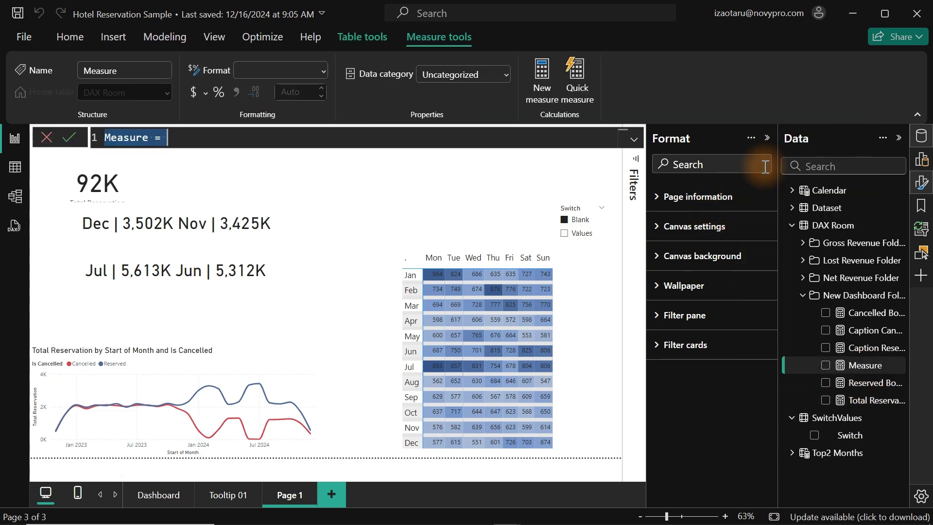
{"action": "type", "text": "Switch"}
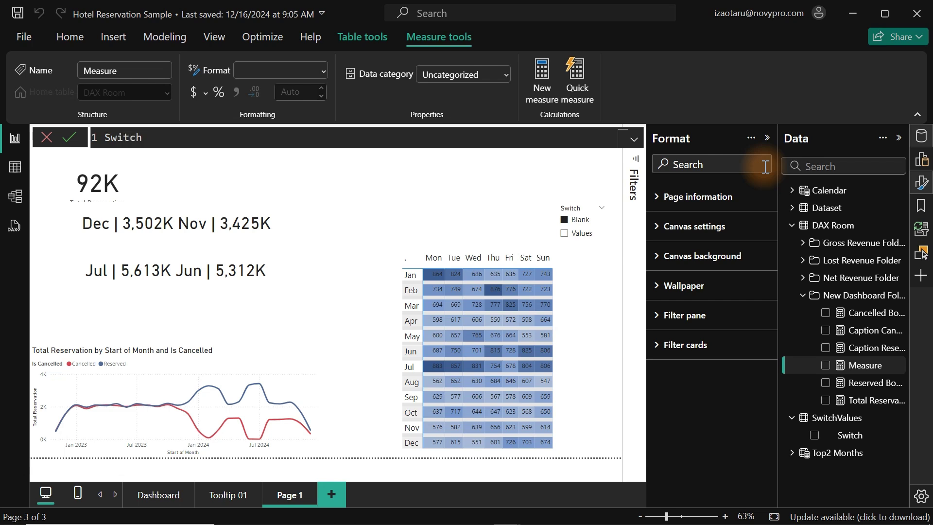
{"action": "type", "text": "Values ="}
{"action": "key", "text": "shift+Return"}
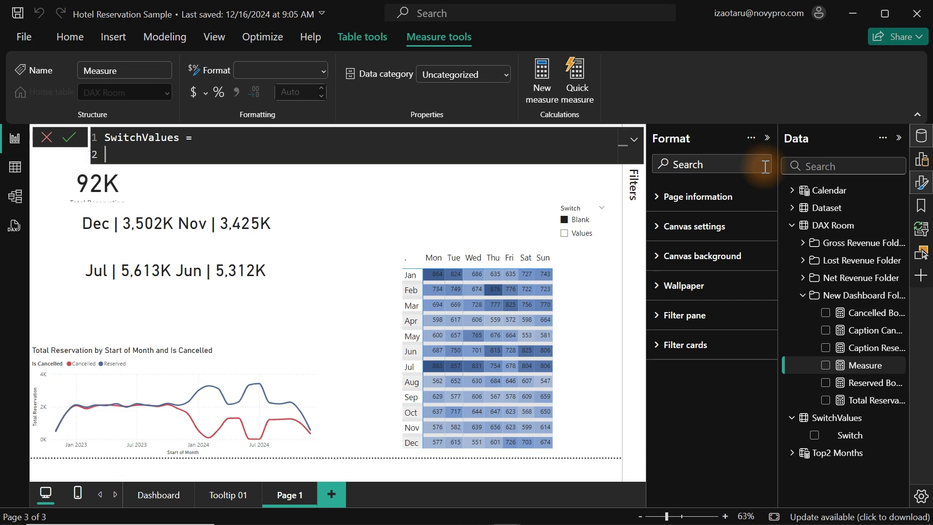
- Declare an indented variable named _ActiveSwitch in the SwitchValues measure
{"action": "key", "text": "Tab"}
{"action": "type", "text": "VAR"}
{"action": "type", "text": " _"}
{"action": "type", "text": "So"}
{"action": "key", "text": "BackSpace"}
{"action": "key", "text": "BackSpace"}
{"action": "type", "text": "Values"}
{"action": "key", "text": "BackSpace"}
{"action": "key", "text": "BackSpace"}
{"action": "key", "text": "BackSpace"}
{"action": "key", "text": "BackSpace"}
{"action": "key", "text": "BackSpace"}
{"action": "key", "text": "BackSpace"}
{"action": "type", "text": "ActiveSwitch "}
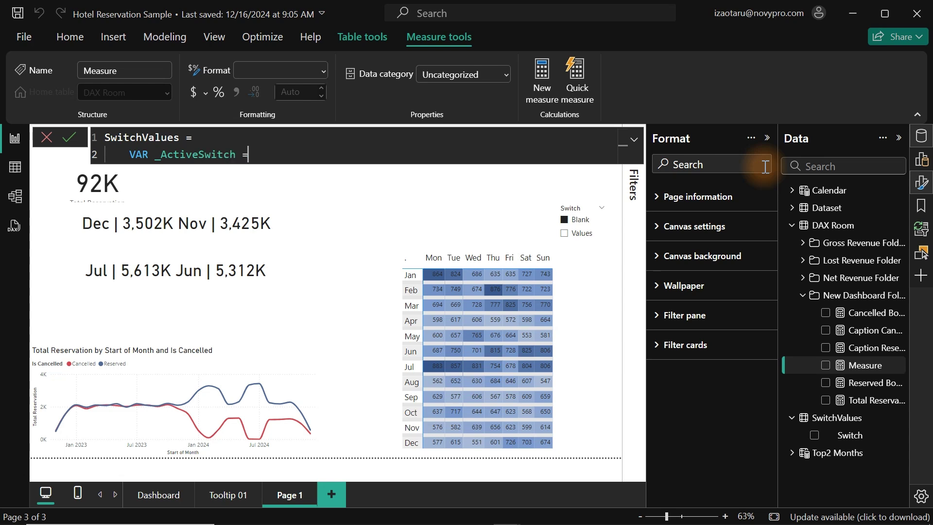
{"action": "type", "text": "="}
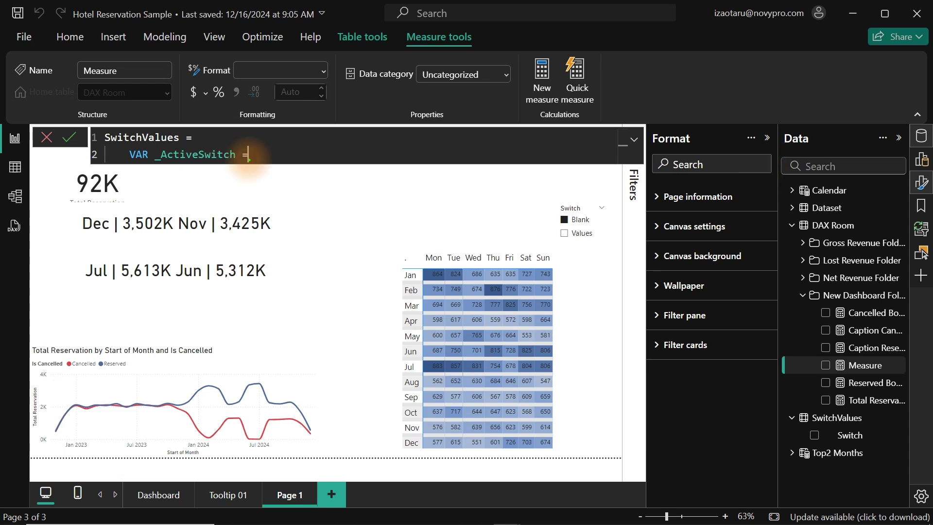
{"action": "mouse_move", "coordinate": [253, 155]}
{"action": "left_mouse_down"}
{"action": "mouse_move", "coordinate": [382, 214]}
{"action": "mouse_move", "coordinate": [729, 422]}
{"action": "mouse_move", "coordinate": [792, 417]}
{"action": "left_mouse_up"}
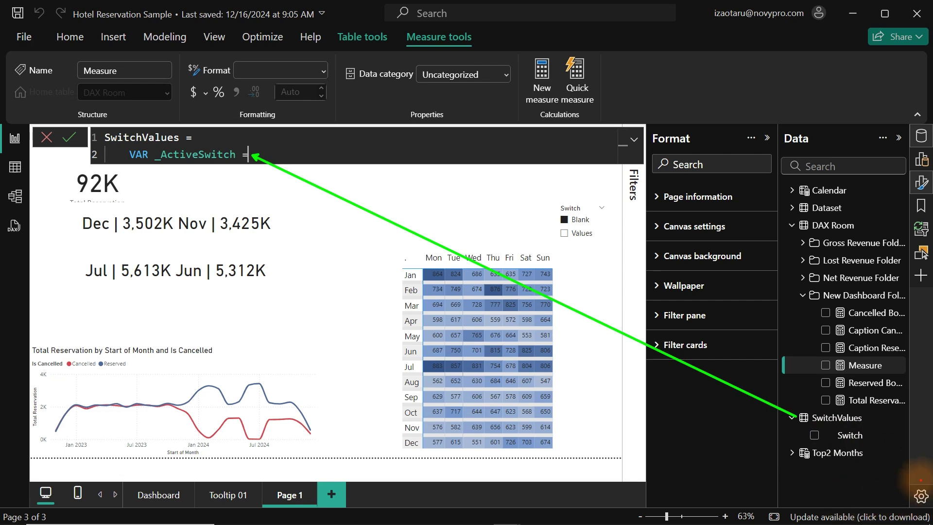
{"action": "mouse_move", "coordinate": [908, 524]}
{"action": "left_mouse_down"}
{"action": "mouse_move", "coordinate": [896, 498]}
{"action": "mouse_move", "coordinate": [920, 517]}
{"action": "left_mouse_up"}
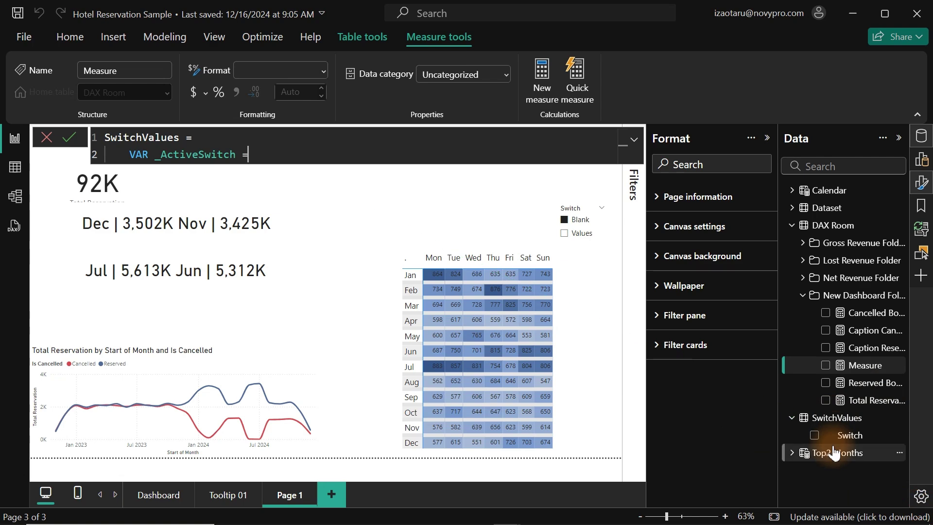
- Assign SELECTEDVALUE(SwitchValues[Switch]) to the _ActiveSwitch variable in the SwitchValues measure
{"action": "type", "text": "sel"}
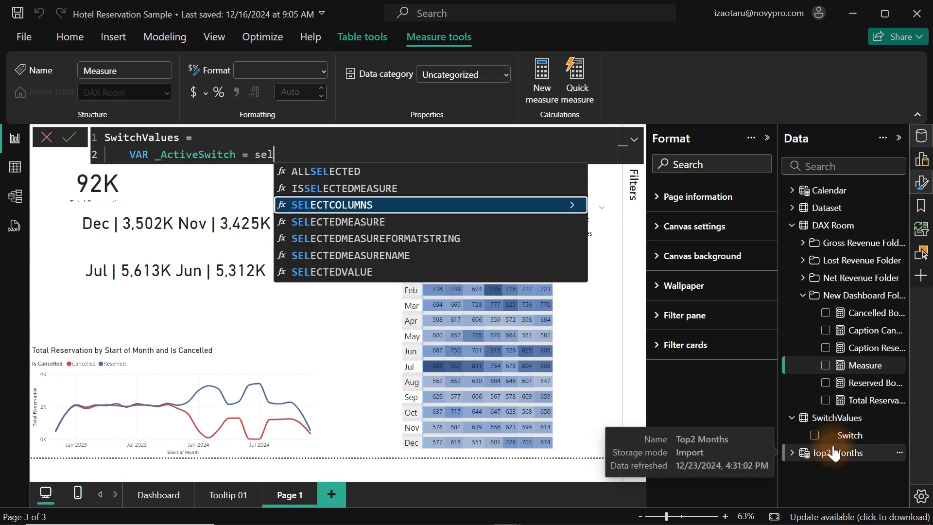
{"action": "type", "text": "ectedv"}
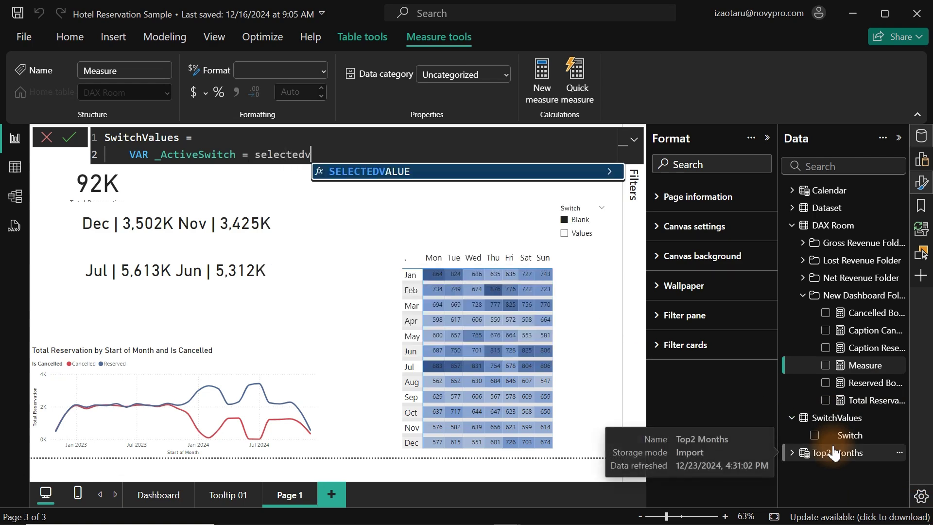
{"action": "key", "text": "Tab"}
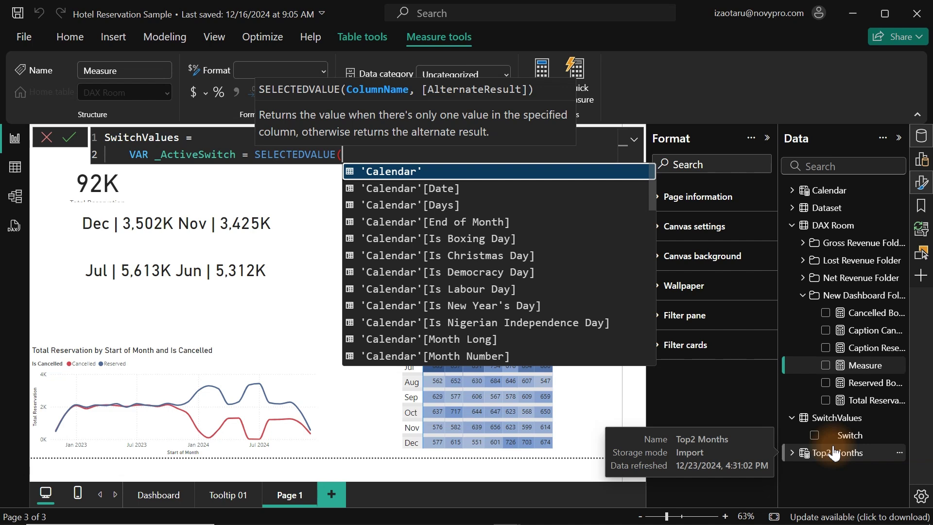
{"action": "type", "text": "s"}
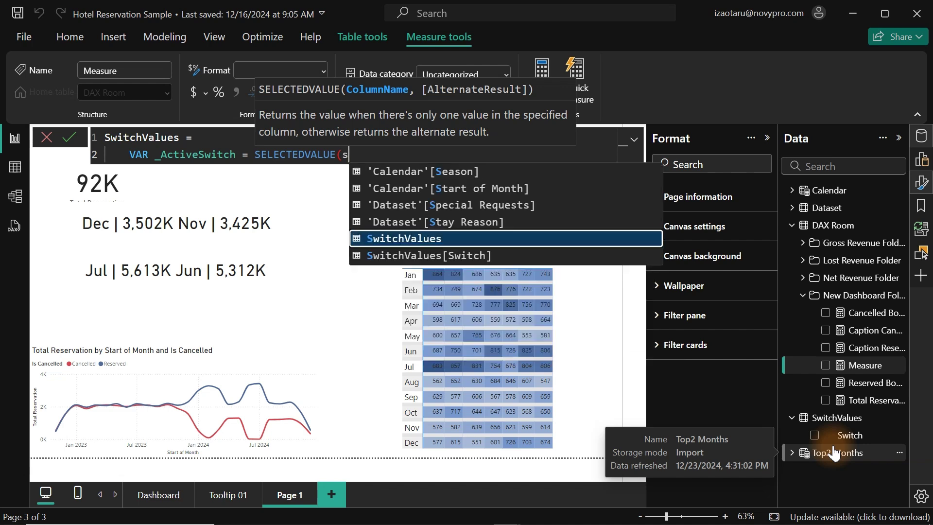
{"action": "key", "text": "Down"}
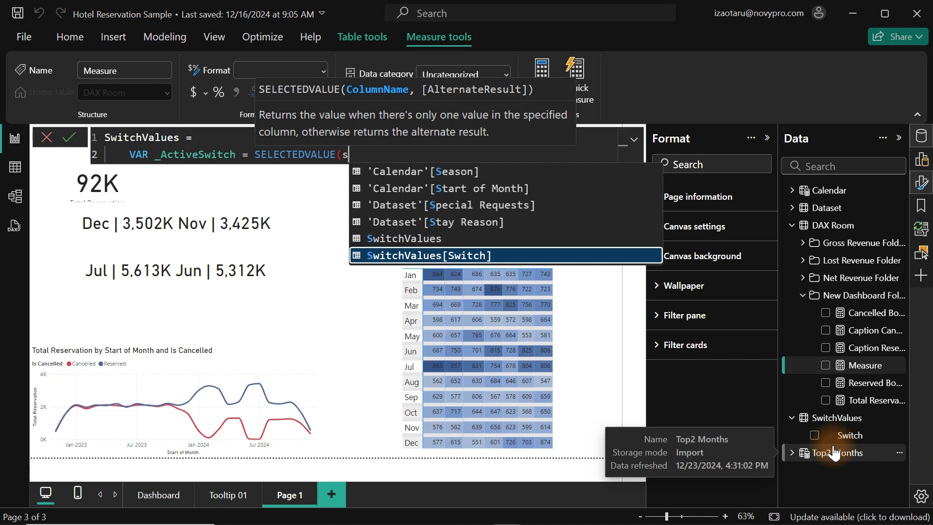
{"action": "key", "text": "Up"}
{"action": "key", "text": "Tab"}
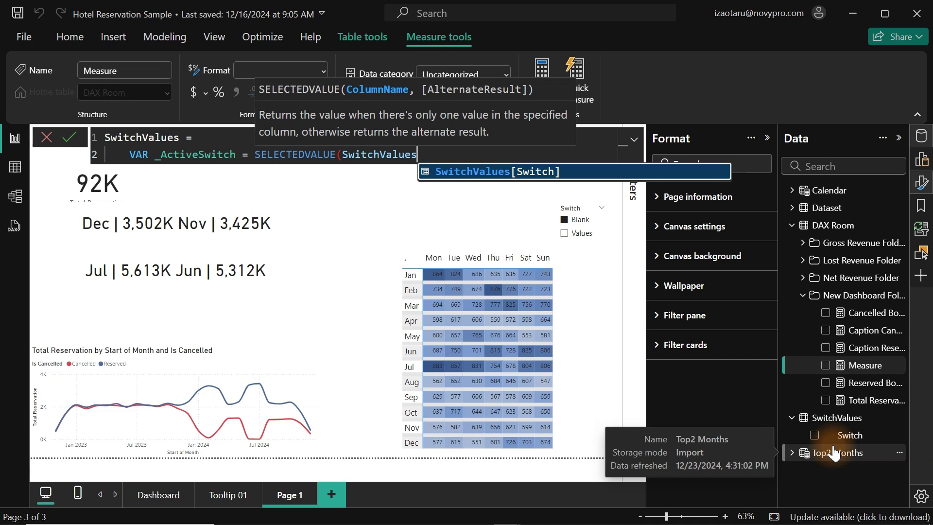
{"action": "key", "text": "BackSpace"}
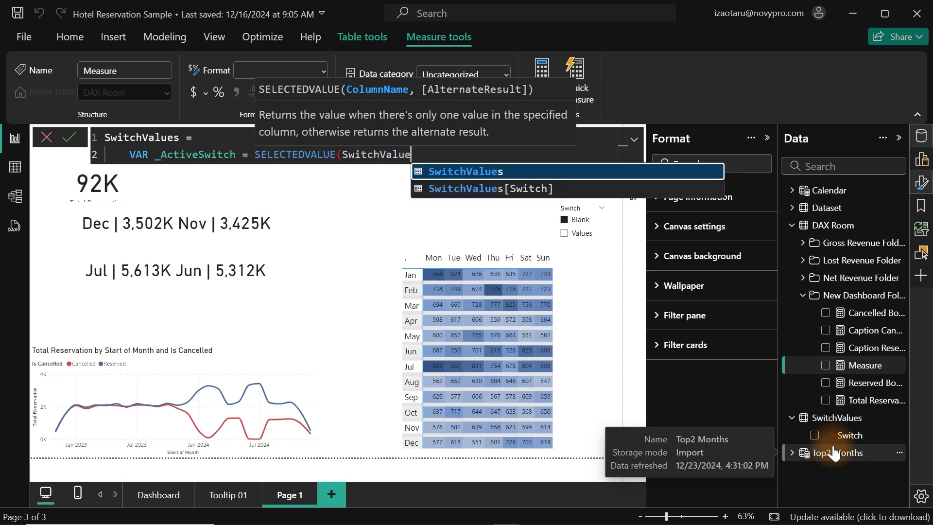
{"action": "key", "text": "Down"}
{"action": "key", "text": "Tab"}
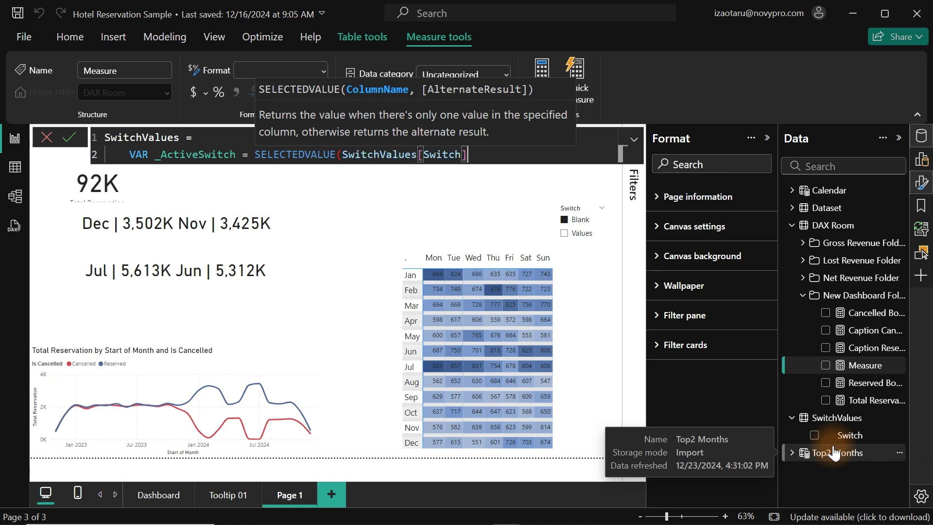
{"action": "type", "text": ")"}
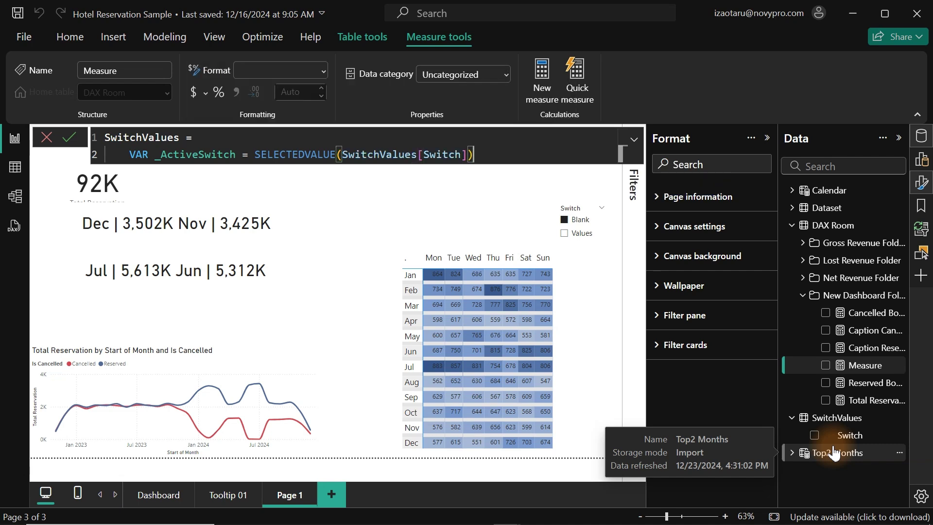
- Return _ActiveSwitch on a new line after RETURN and commit the SwitchValues measure
{"action": "key", "text": "shift+Return"}
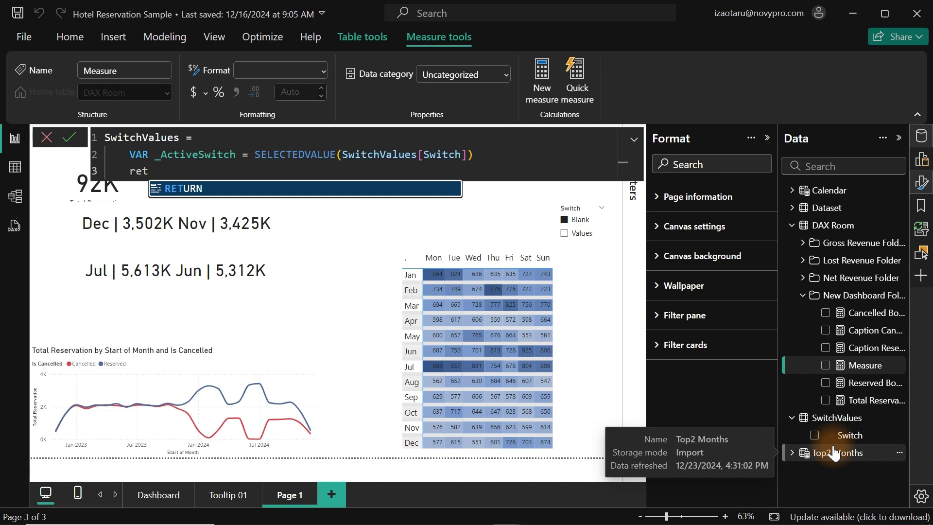
{"action": "key", "text": "Tab"}
{"action": "key", "text": "shift+Return"}
{"action": "type", "text": "_"}
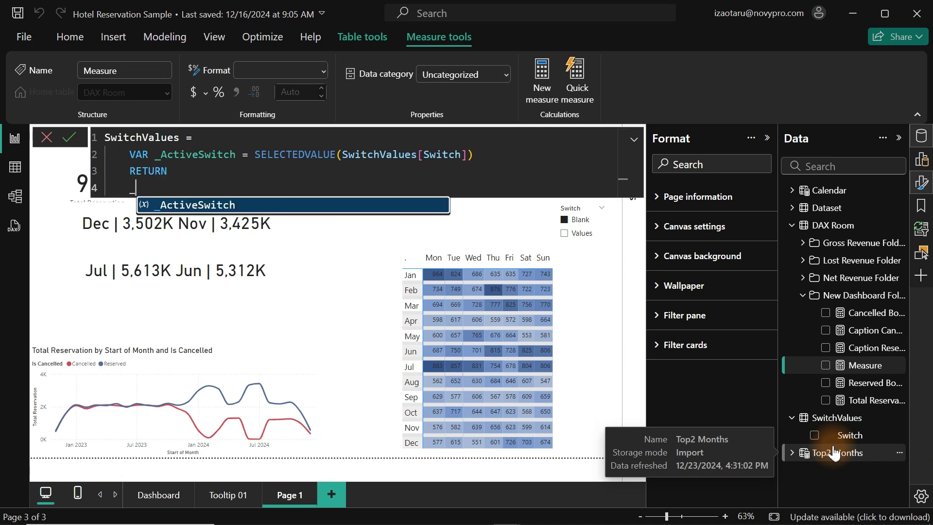
{"action": "key", "text": "Tab"}
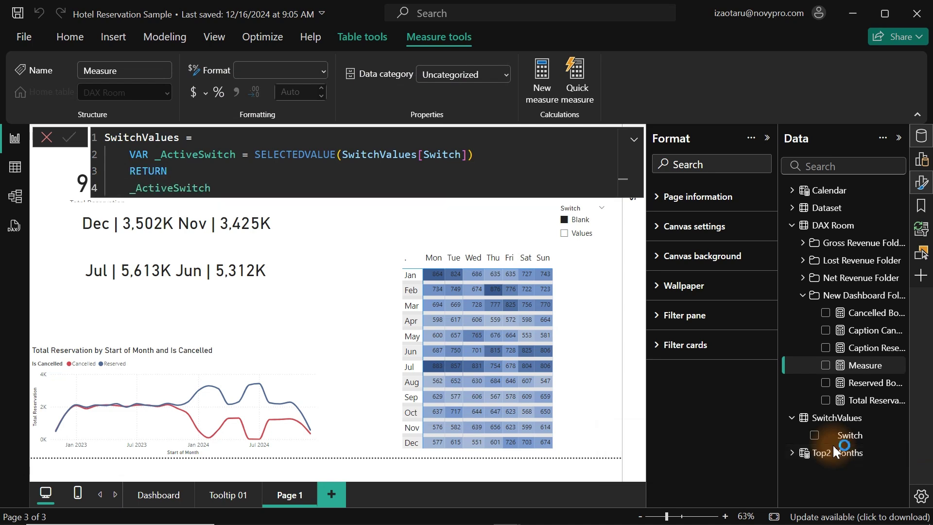
- Show the SwitchValues measure in a small card between the line chart and the matrix, and test it with Values selected in the slicer
{"action": "left_click", "coordinate": [392, 239]}
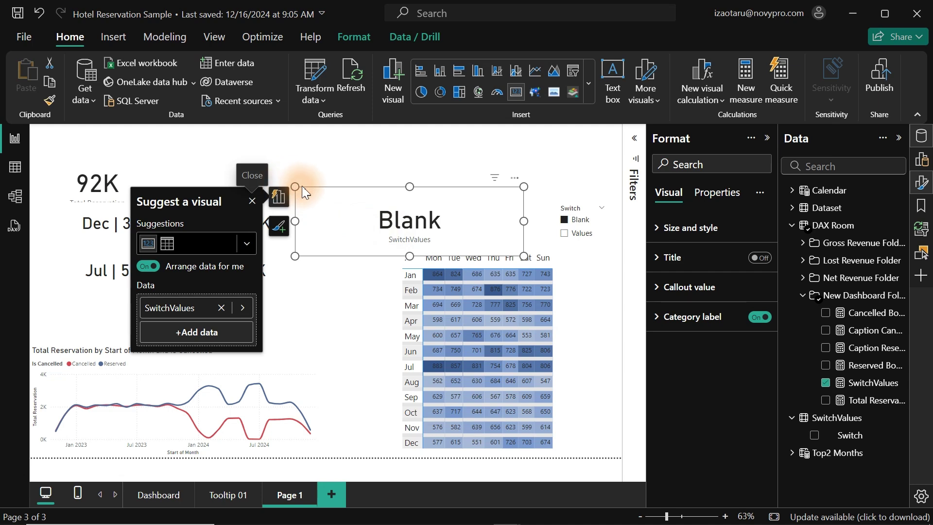
{"action": "left_click_drag", "start_coordinate": [295, 186], "coordinate": [321, 323]}
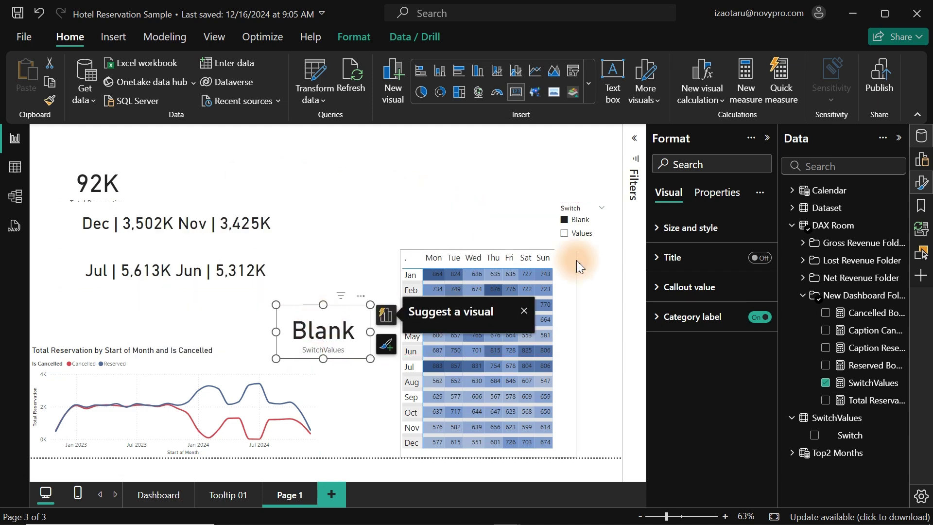
{"action": "left_click", "coordinate": [564, 235]}
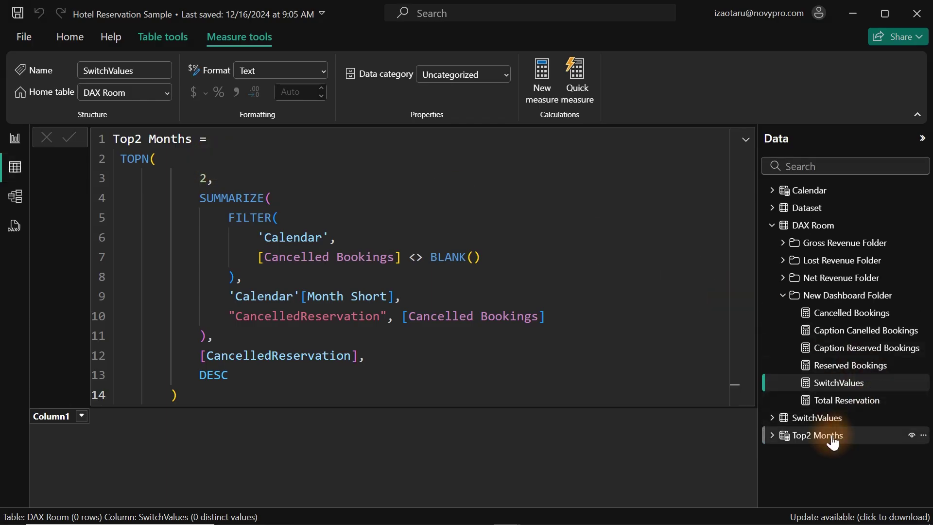
- Inspect the rows of the SwitchValues table's Switch column in the table view and return to the report
{"action": "left_click", "coordinate": [821, 428]}
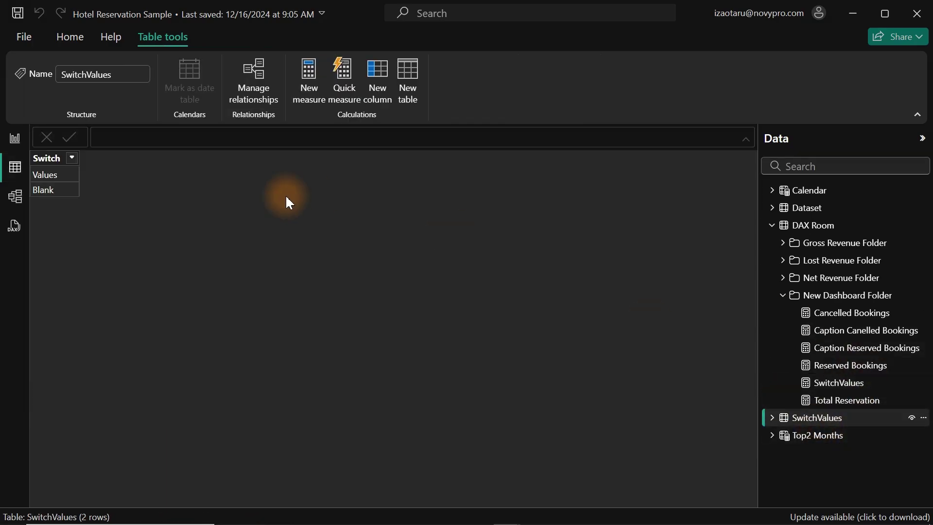
{"action": "left_click", "coordinate": [39, 174]}
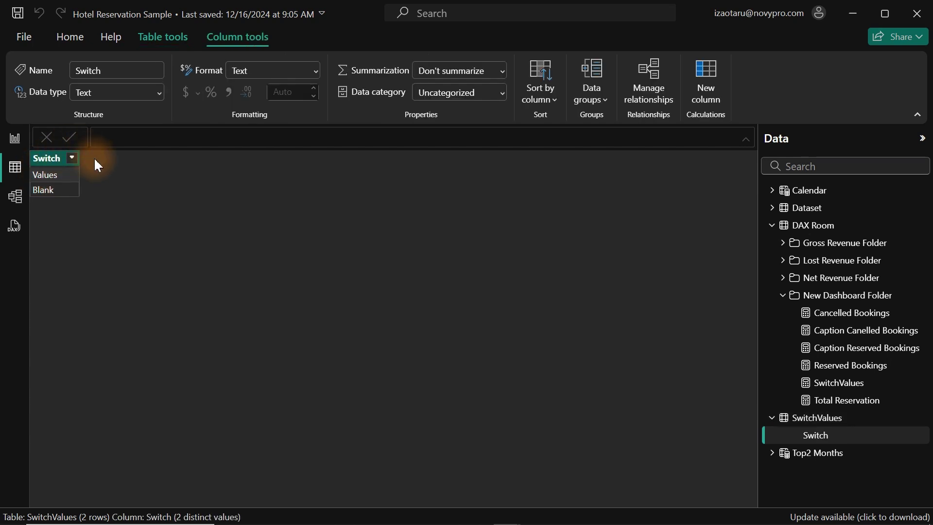
{"action": "left_click", "coordinate": [18, 150]}
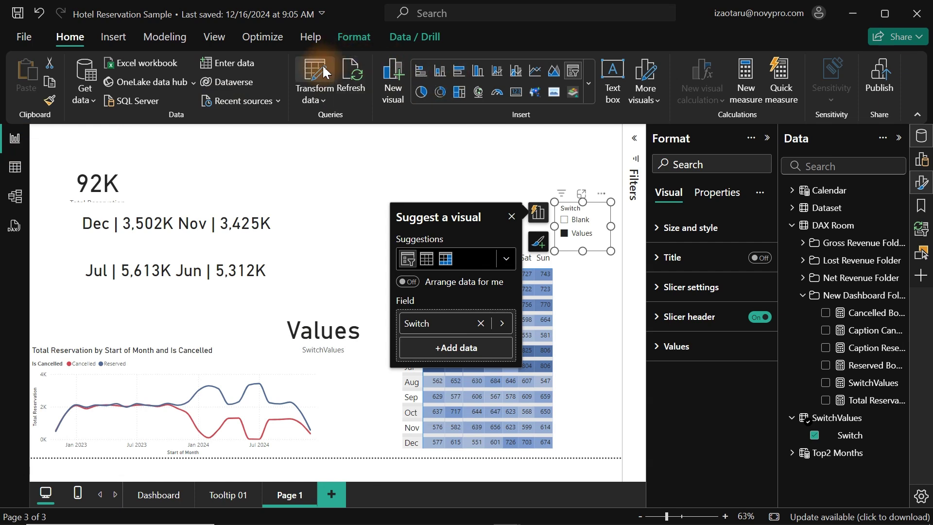
- Open the Source step of the SwitchValues query for editing in Power Query Editor
{"action": "left_click", "coordinate": [316, 98]}
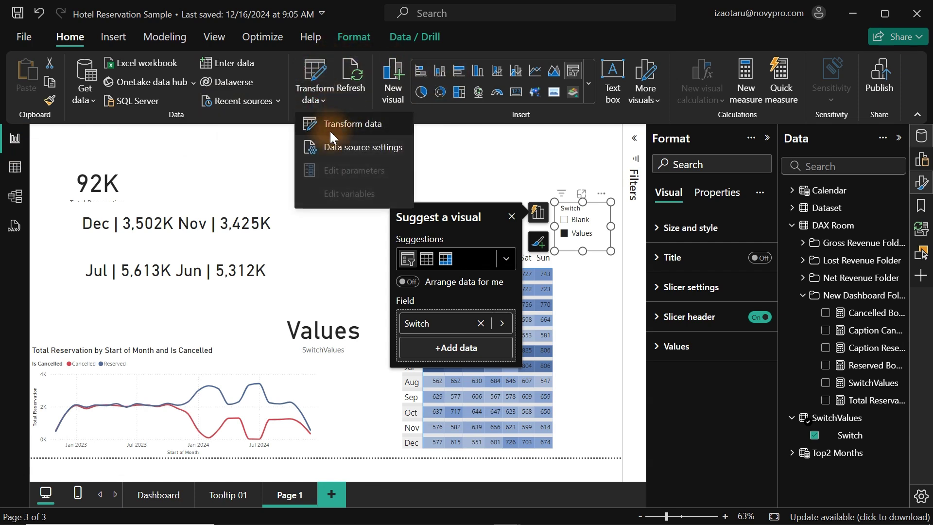
{"action": "left_click", "coordinate": [357, 124]}
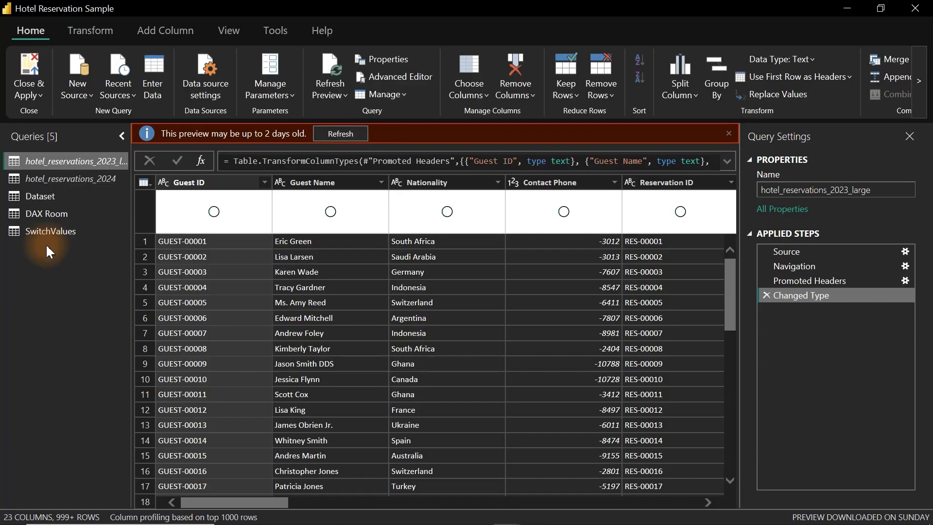
{"action": "left_click", "coordinate": [55, 232]}
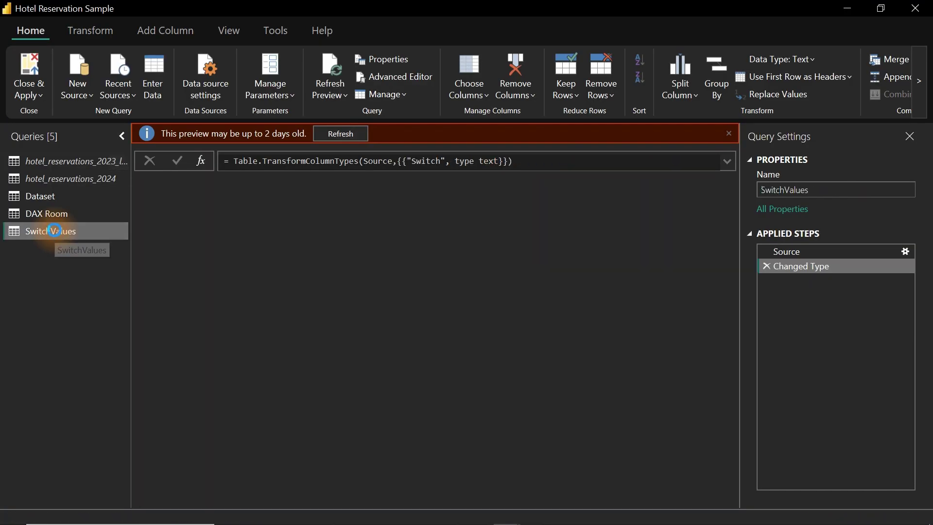
{"action": "left_click", "coordinate": [906, 252]}
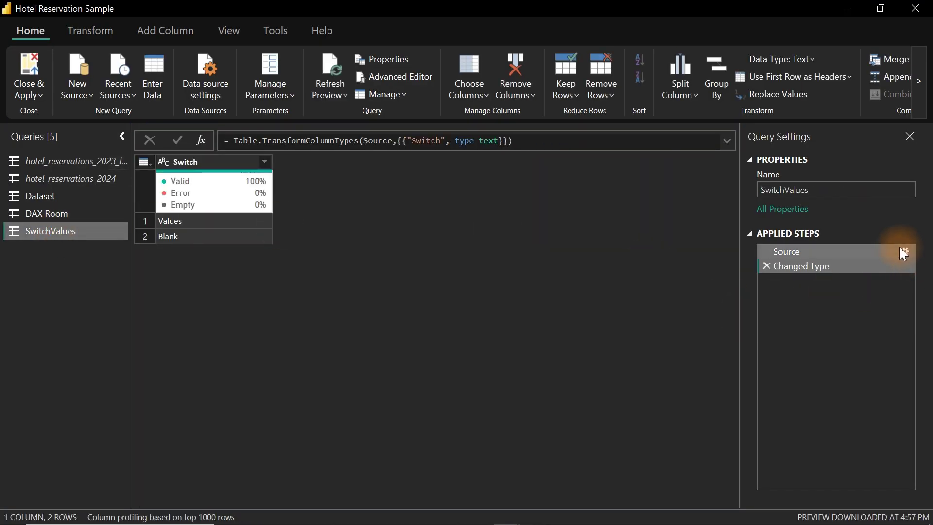
{"action": "left_click", "coordinate": [907, 252]}
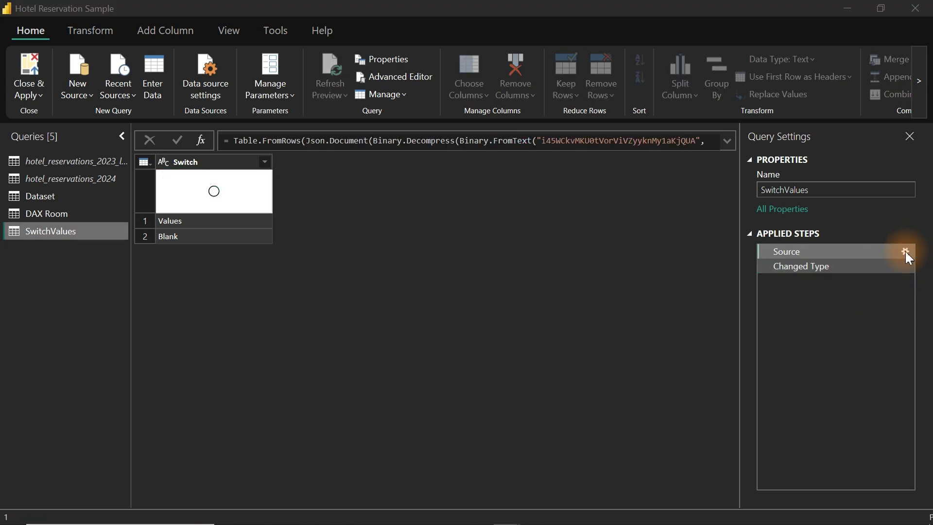
- Replace the Blank entry in the Switch column with Clear and save the edited table
{"action": "left_click", "coordinate": [249, 91]}
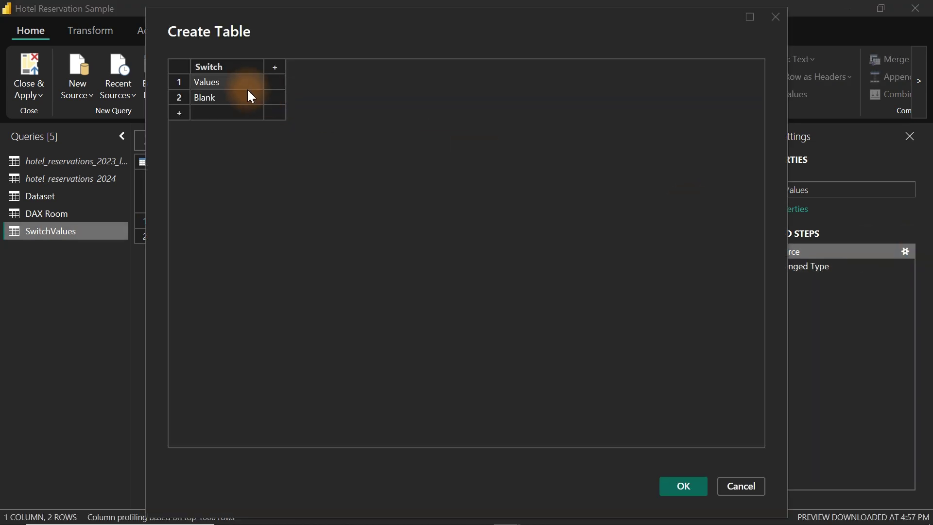
{"action": "left_click", "coordinate": [217, 104]}
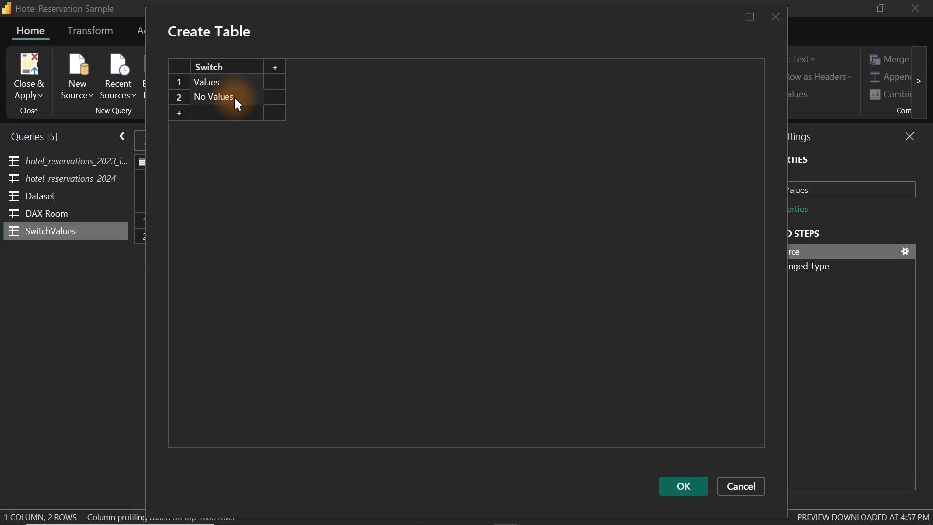
{"action": "type", "text": "No Va"}
{"action": "key", "text": "BackSpace"}
{"action": "key", "text": "BackSpace"}
{"action": "key", "text": "BackSpace"}
{"action": "key", "text": "BackSpace"}
{"action": "key", "text": "BackSpace"}
{"action": "type", "text": "Clear"}
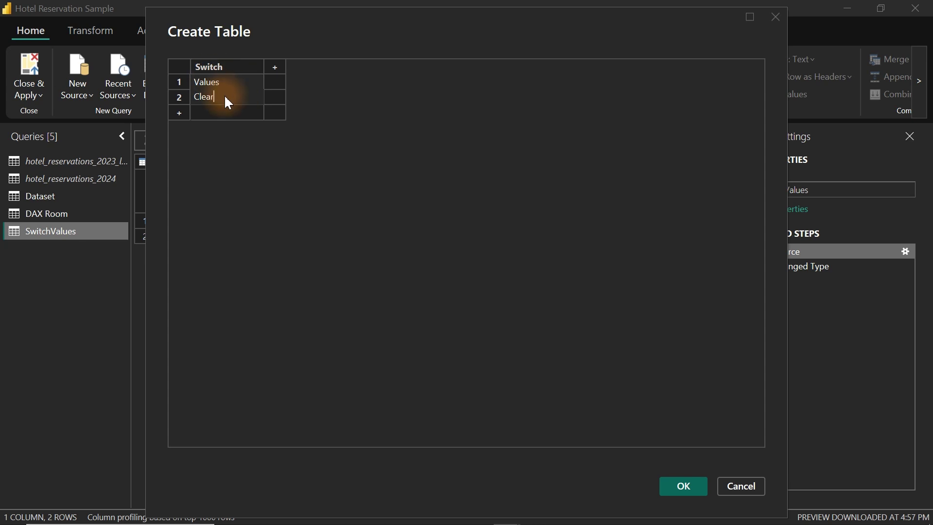
{"action": "left_click", "coordinate": [685, 486]}
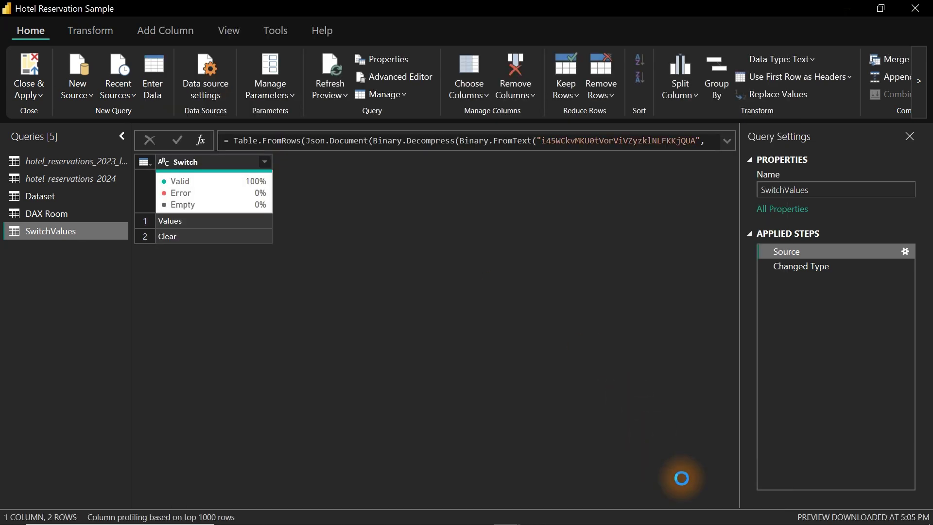
- Apply the query changes to the report and select Clear in the Switch slicer
{"action": "left_click", "coordinate": [30, 72]}
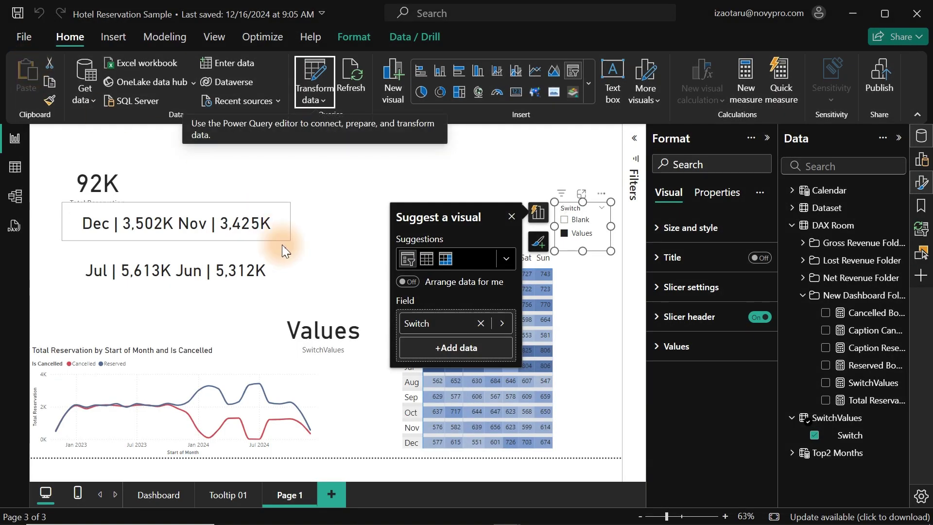
{"action": "left_click", "coordinate": [567, 221]}
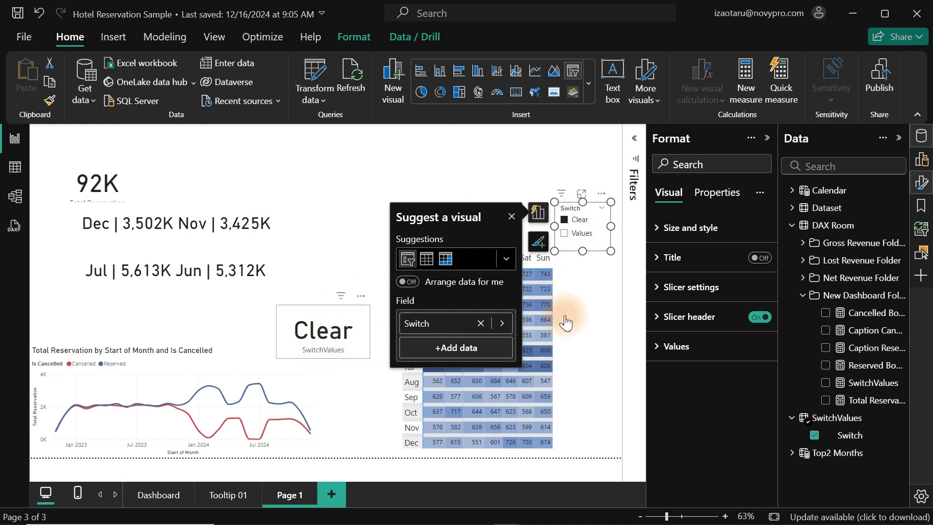
- Replace the variable returned by the SwitchValues measure with an indented SWITCH function and start its arguments on a new line
{"action": "left_click", "coordinate": [878, 389]}
{"action": "left_click_drag", "start_coordinate": [212, 188], "coordinate": [132, 189]}
{"action": "key", "text": "BackSpace"}
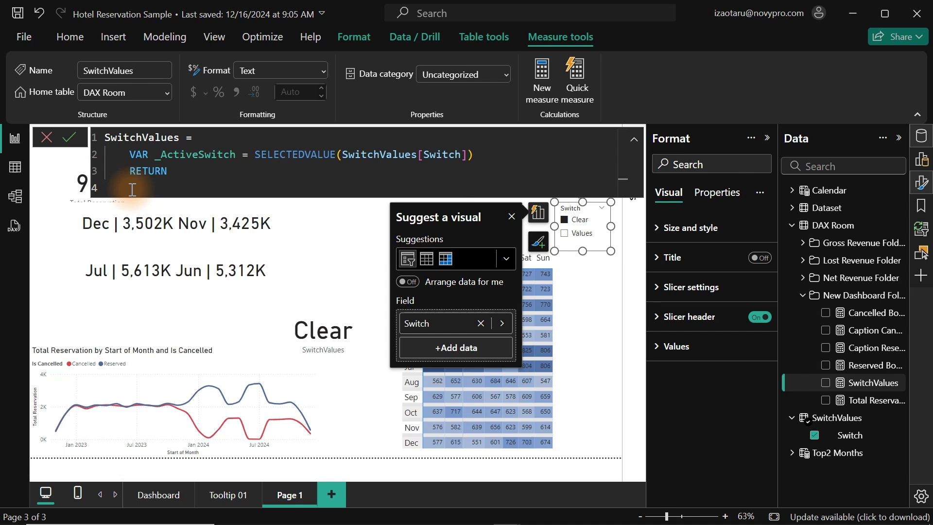
{"action": "type", "text": "sw"}
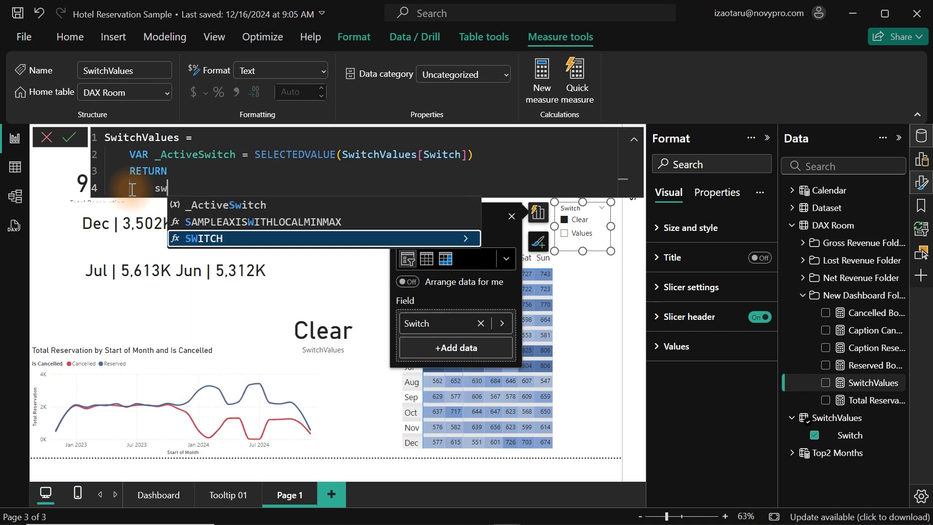
{"action": "key", "text": "Tab"}
{"action": "key", "text": "shift+Return"}
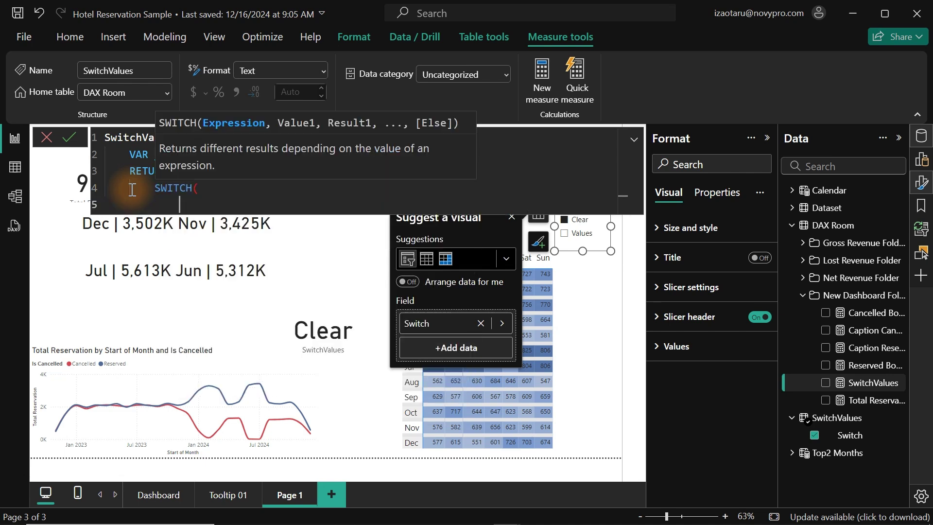
- Start the SWITCH arguments with TRUE() and add a condition returning "ffffff00" when _ActiveSwitch equals "Clear"
{"action": "type", "text": "tru"}
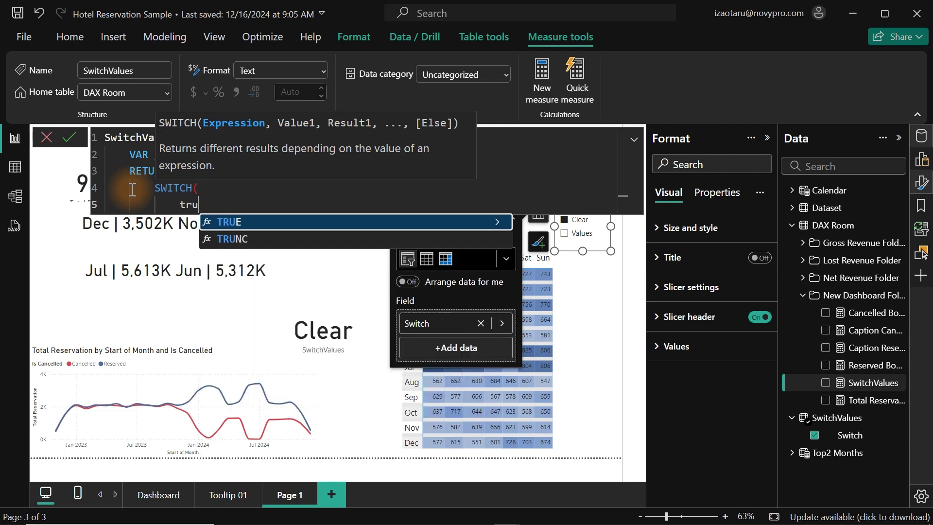
{"action": "key", "text": "Tab"}
{"action": "type", "text": ","}
{"action": "key", "text": "shift+Return"}
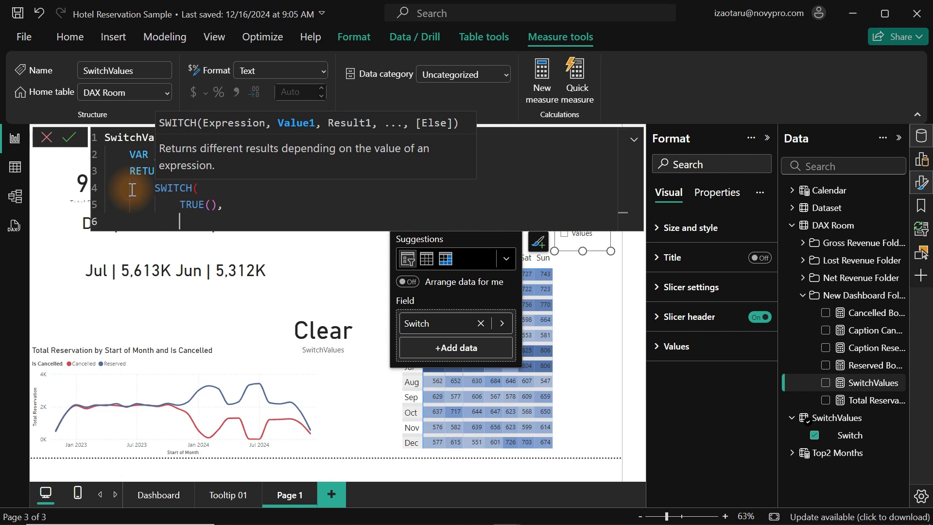
{"action": "type", "text": "_"}
{"action": "key", "text": "Tab"}
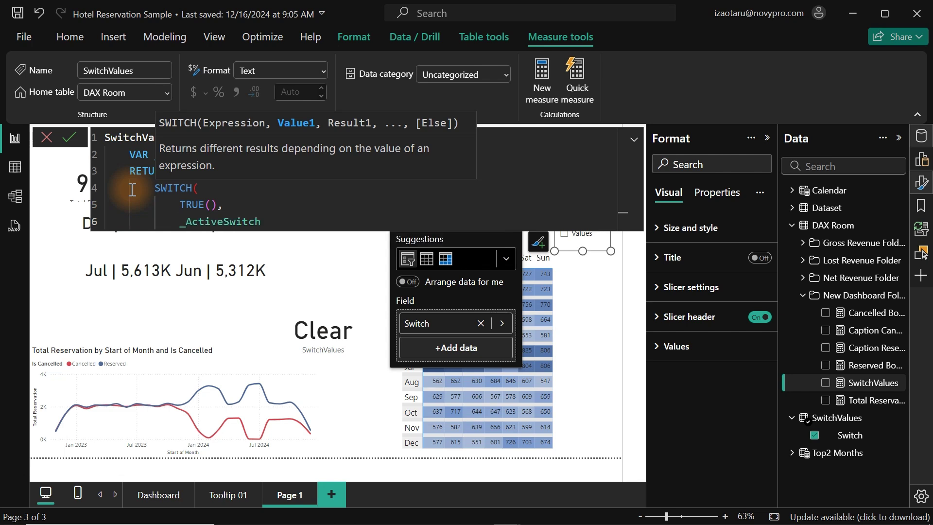
{"action": "type", "text": "=\"Clear\", \"ffffff"}
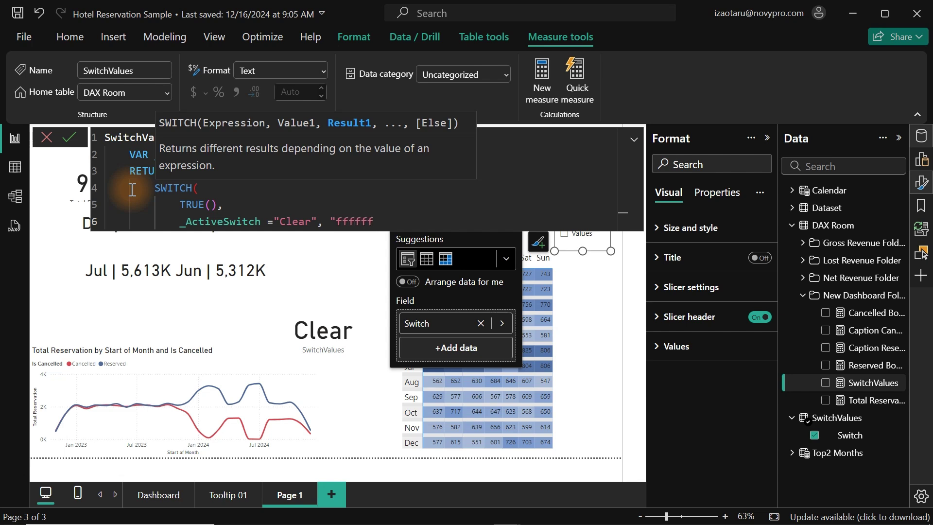
{"action": "type", "text": "00\","}
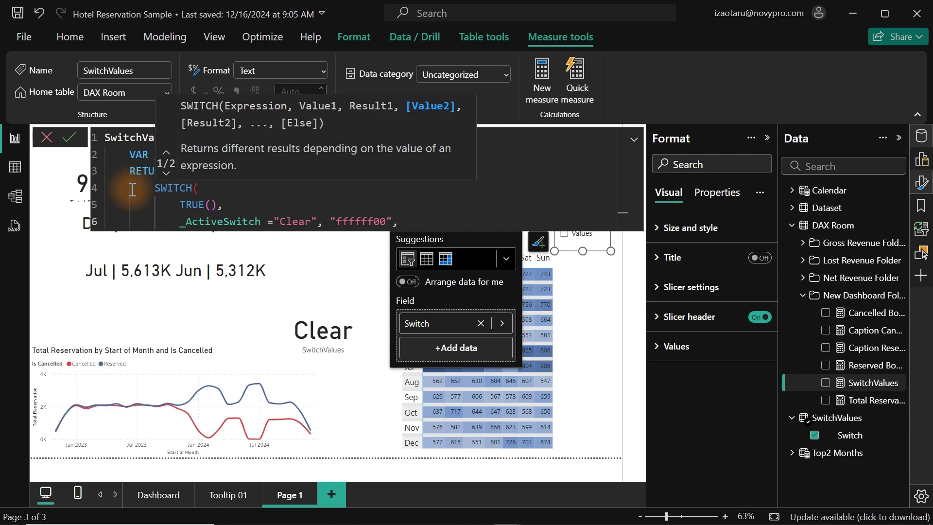
{"action": "key", "text": "Return"}
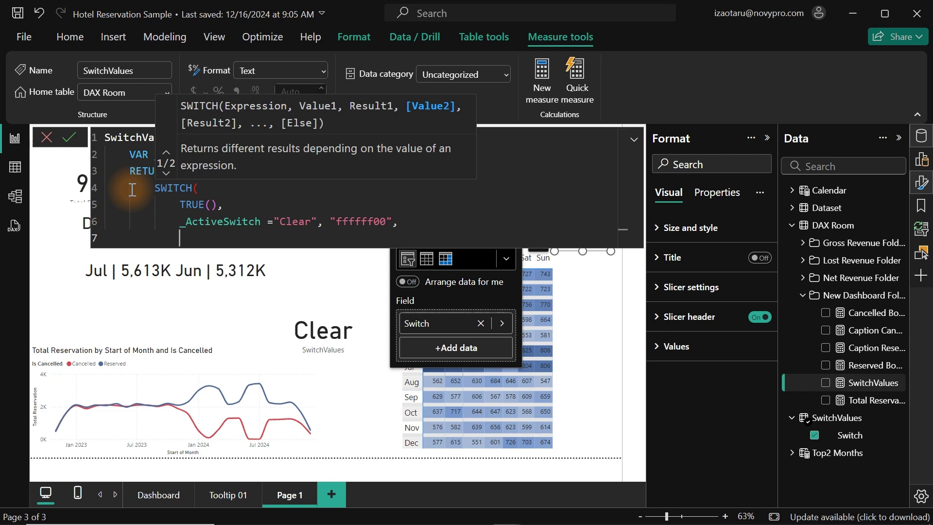
- Add a second SWITCH condition that tests whether _ActiveSwitch equals "Values"
{"action": "type", "text": "_"}
{"action": "key", "text": "Tab"}
{"action": "type", "text": "= "}
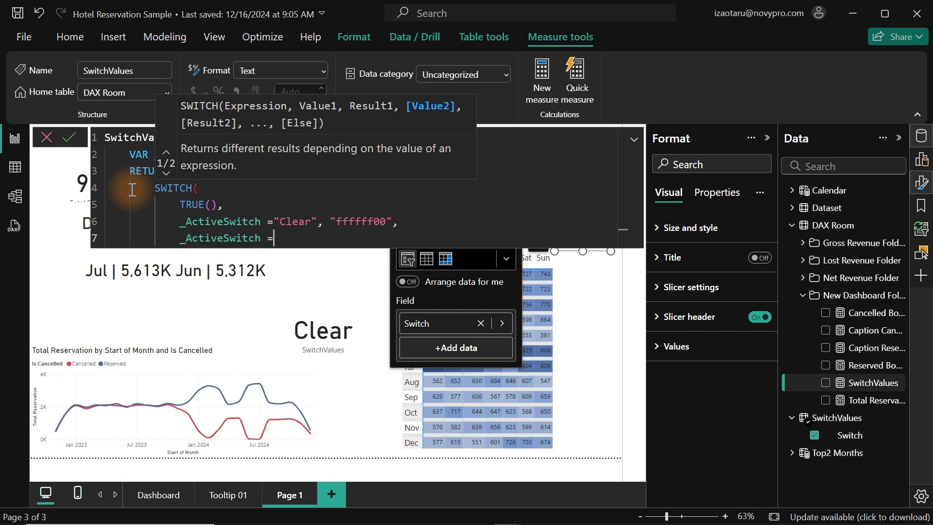
{"action": "type", "text": "\"Values\","}
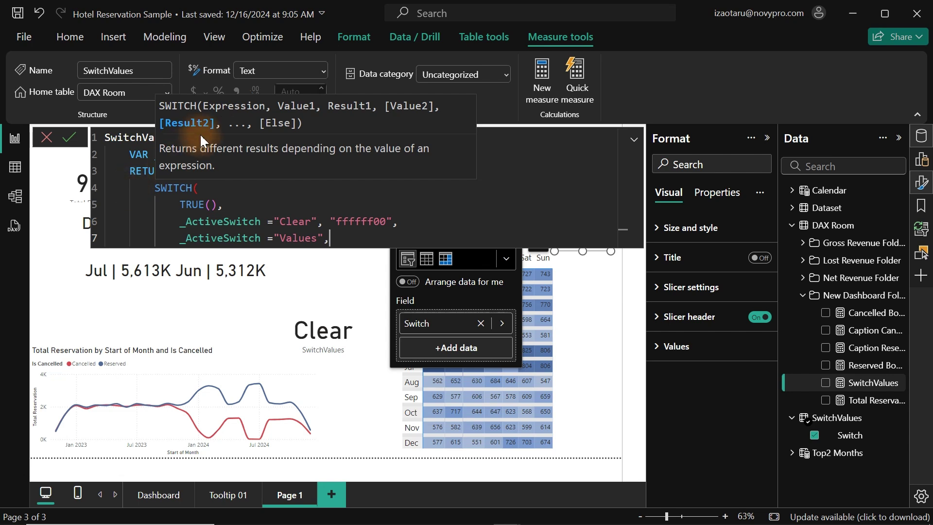
- Prefix the colour code returned by the Clear condition with # so it reads "#ffffff00"
{"action": "left_click", "coordinate": [339, 221]}
{"action": "double_click", "coordinate": [339, 221]}
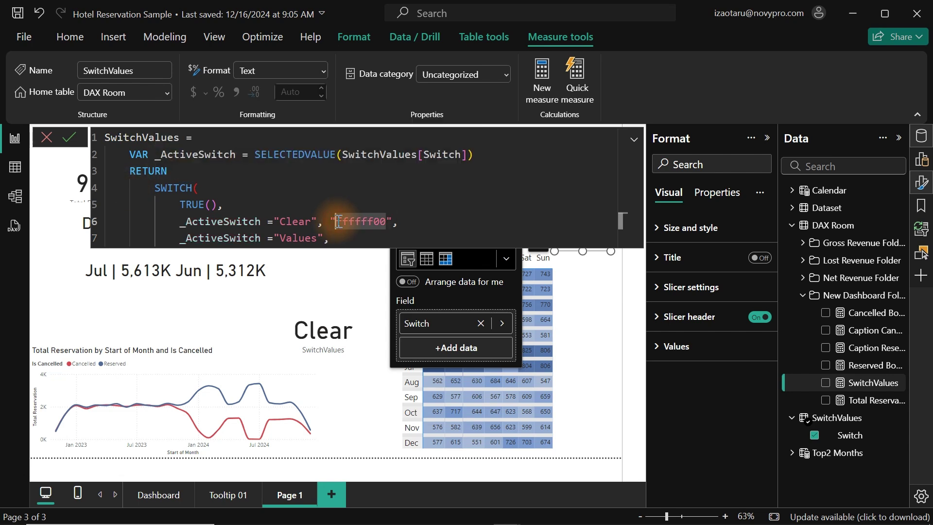
{"action": "type", "text": "#"}
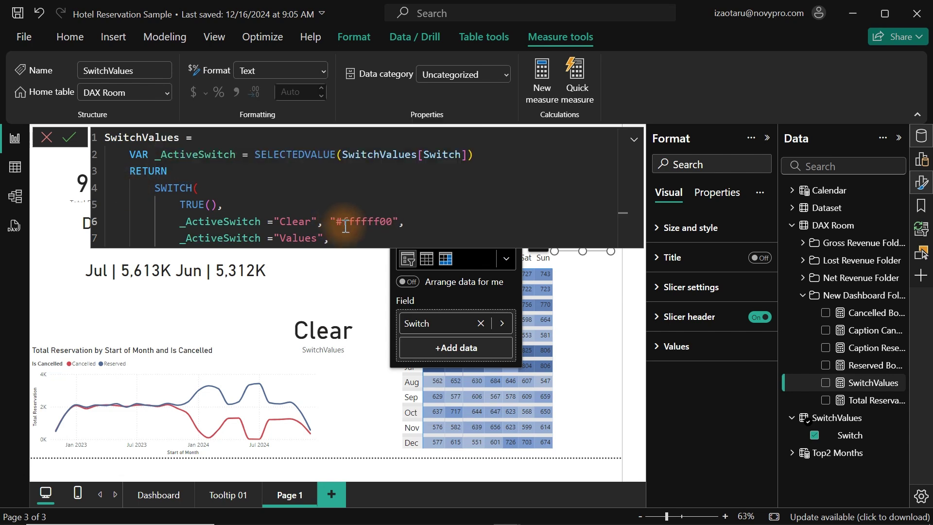
- Return "#000000" for the Values condition and continue the SWITCH arguments on a new line
{"action": "left_click", "coordinate": [337, 242]}
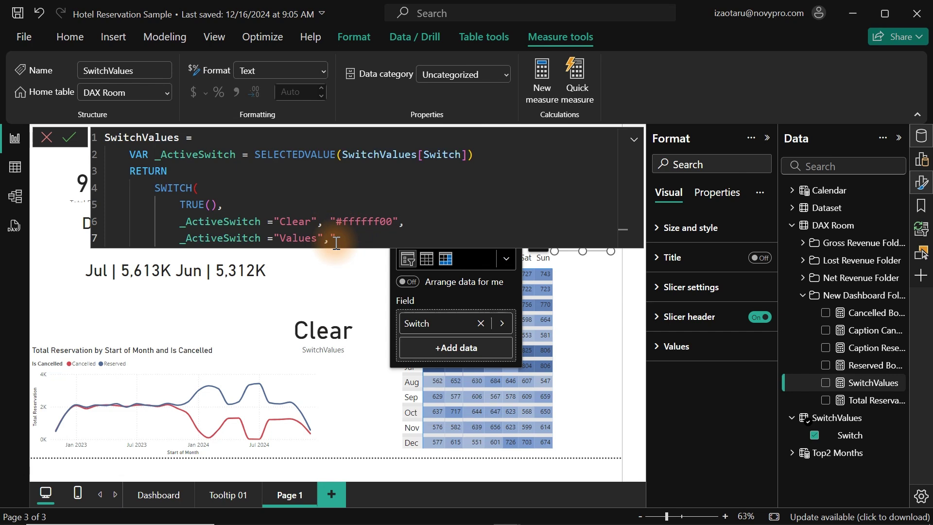
{"action": "type", "text": "#000000\""}
{"action": "type", "text": ","}
{"action": "key", "text": "Return"}
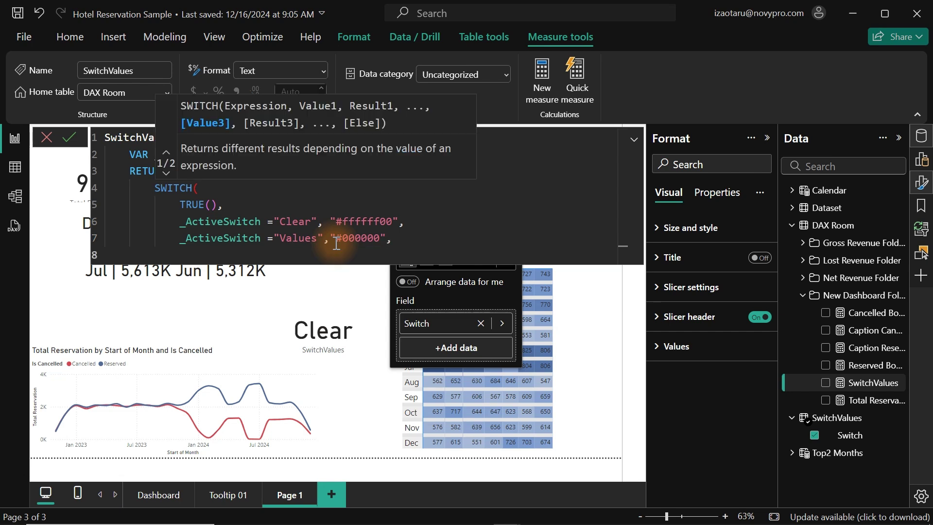
- Add "#ffffff" as the SWITCH fallback result, close the function and commit the SwitchValues measure
{"action": "type", "text": "\"#ffffff\""}
{"action": "key", "text": "Return"}
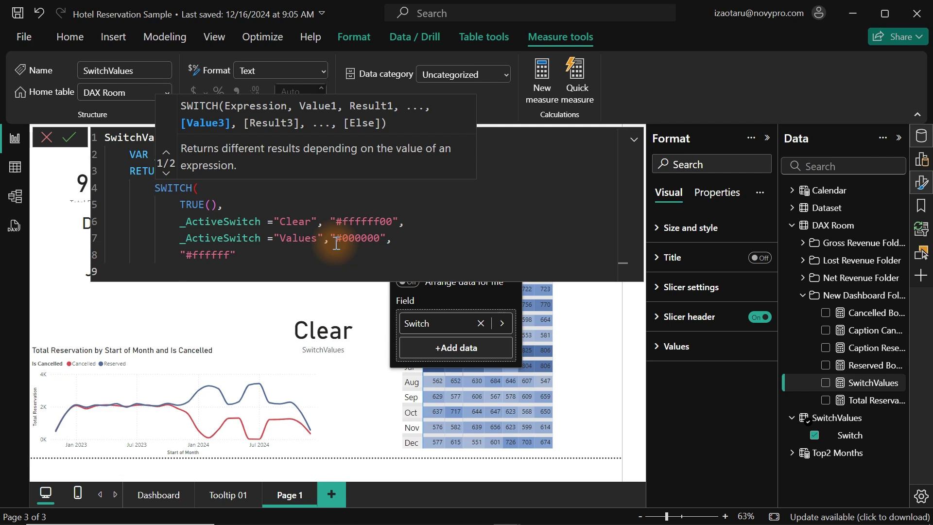
{"action": "type", "text": ")"}
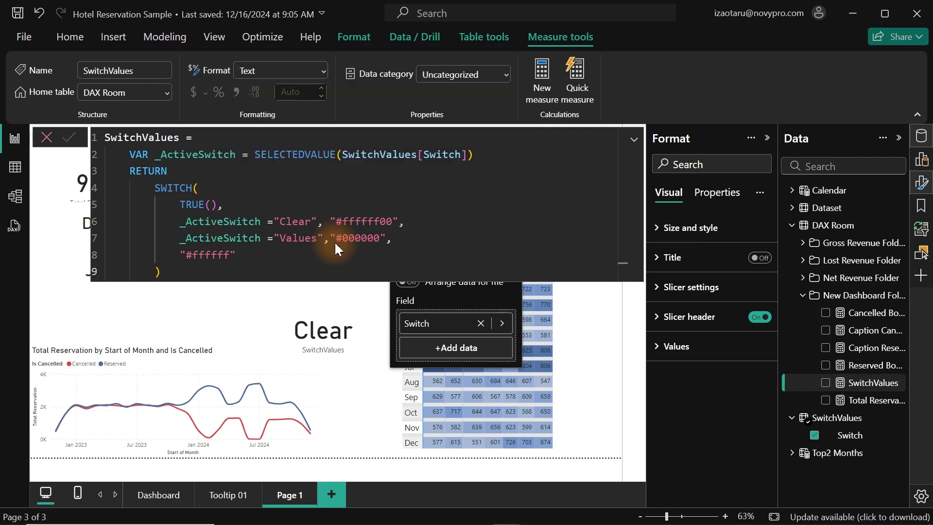
{"action": "key", "text": "Return"}
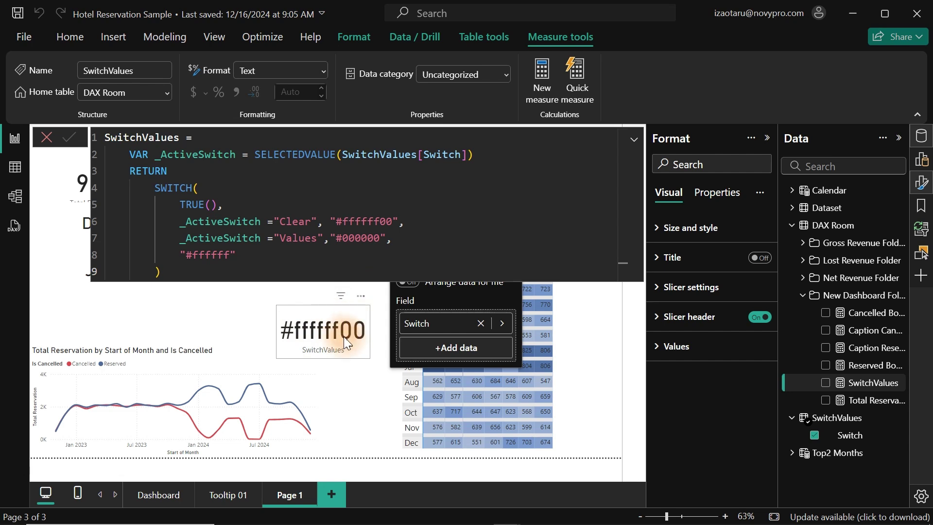
- Move the SwitchValues card slightly away from the matrix, just above the line chart
{"action": "left_click", "coordinate": [298, 314]}
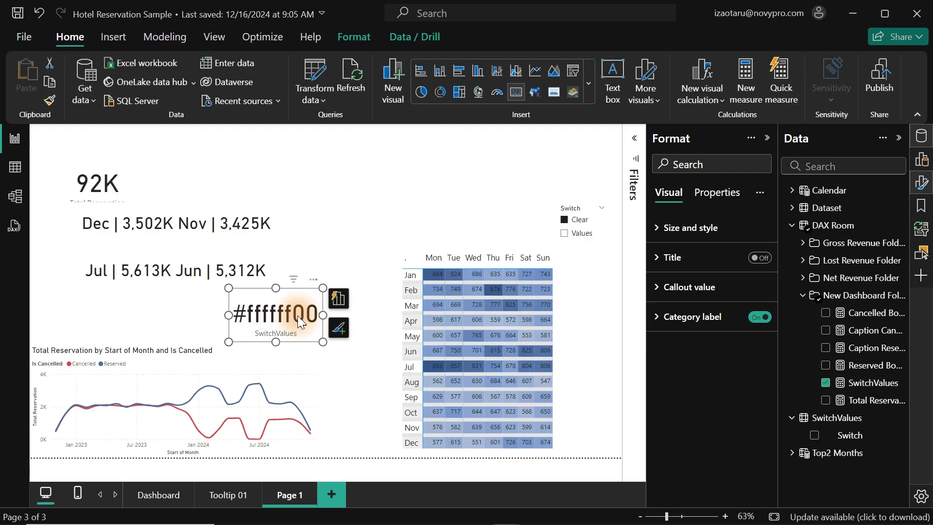
{"action": "mouse_move", "coordinate": [298, 316]}
{"action": "left_mouse_down"}
{"action": "mouse_move", "coordinate": [306, 323]}
{"action": "mouse_move", "coordinate": [300, 316]}
{"action": "left_mouse_up"}
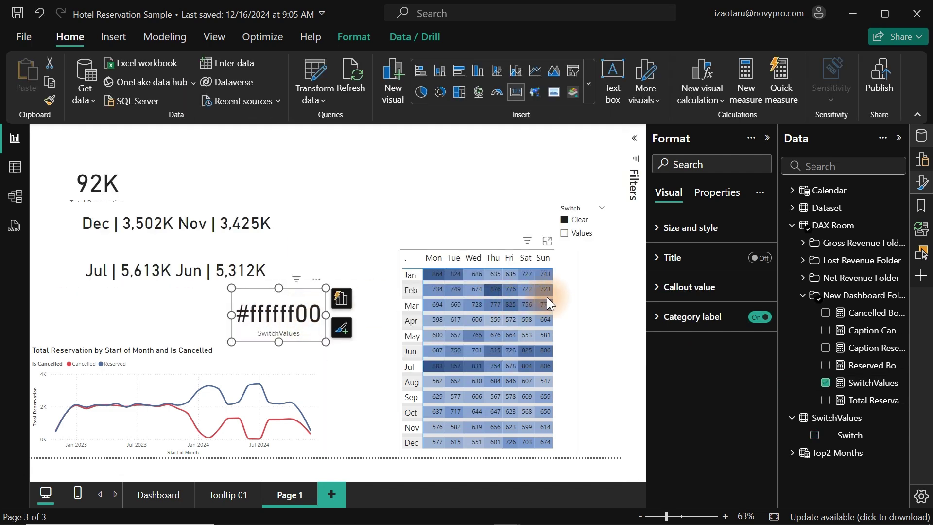
- Turn on conditional font color for the matrix's cell values and open its rule settings
{"action": "left_click", "coordinate": [569, 301]}
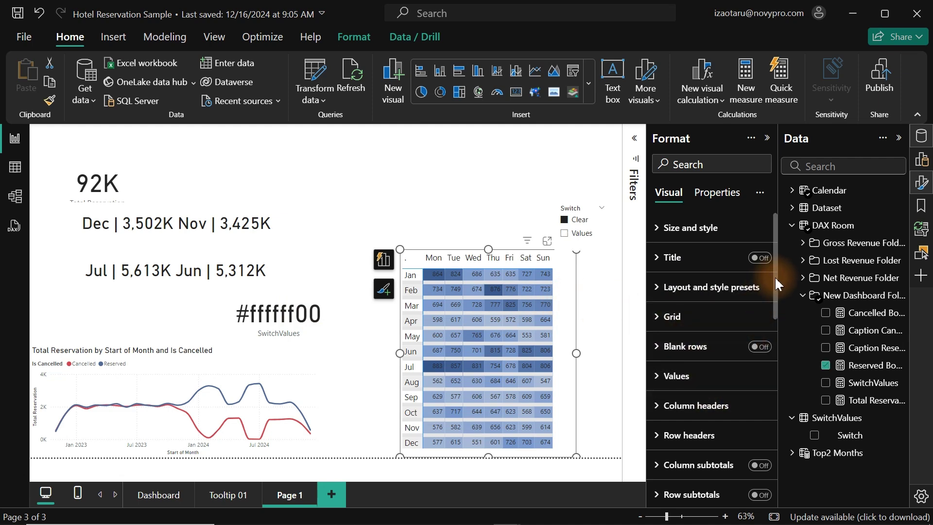
{"action": "left_click_drag", "start_coordinate": [776, 282], "coordinate": [776, 464]}
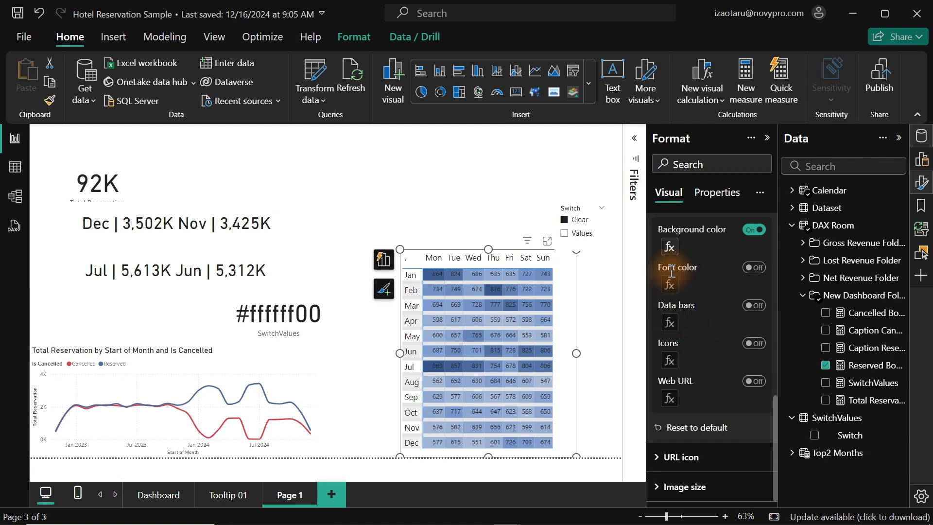
{"action": "left_click", "coordinate": [754, 268]}
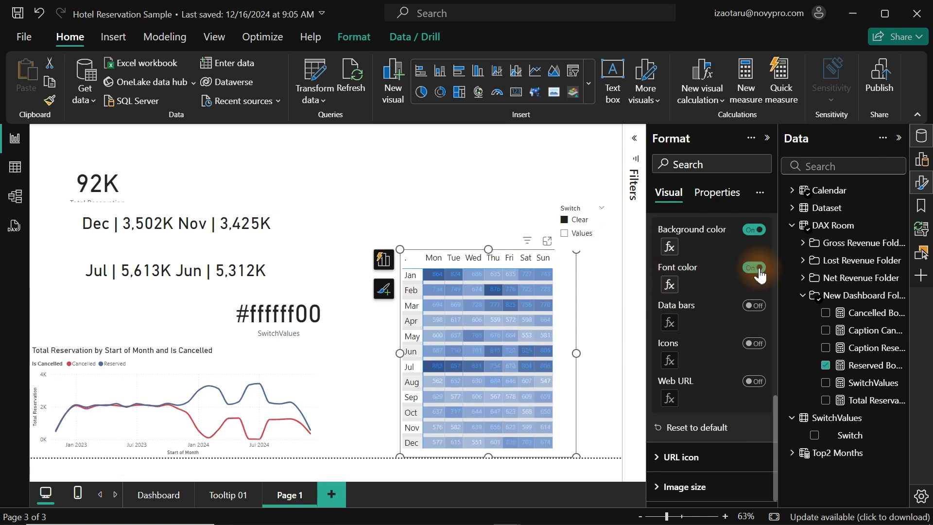
{"action": "left_click", "coordinate": [675, 291]}
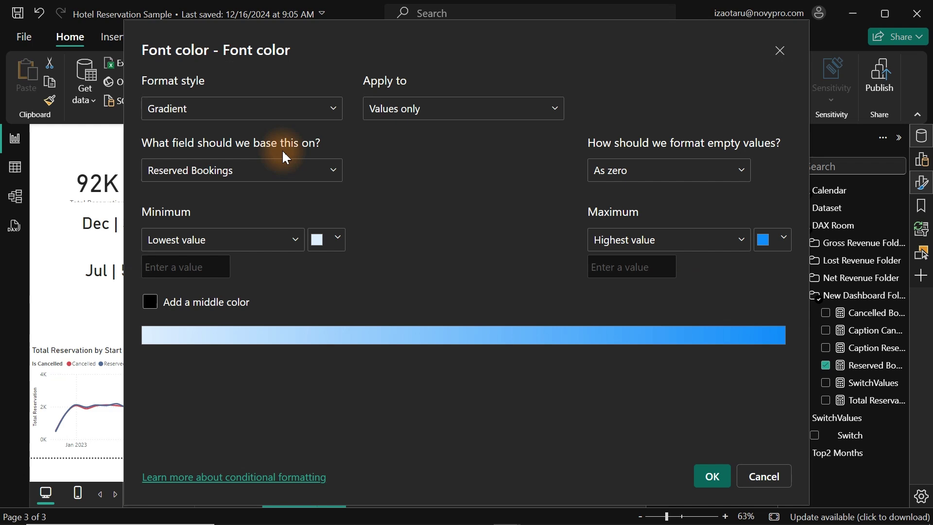
- Set the font color format style to Field value based on the SwitchValues measure, and apply it
{"action": "left_click", "coordinate": [240, 108]}
{"action": "left_click", "coordinate": [188, 182]}
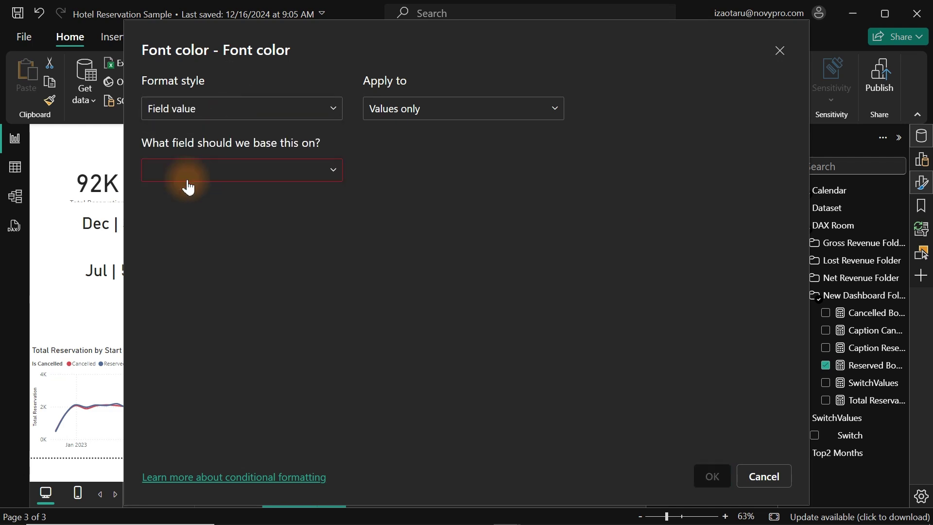
{"action": "left_click", "coordinate": [211, 173]}
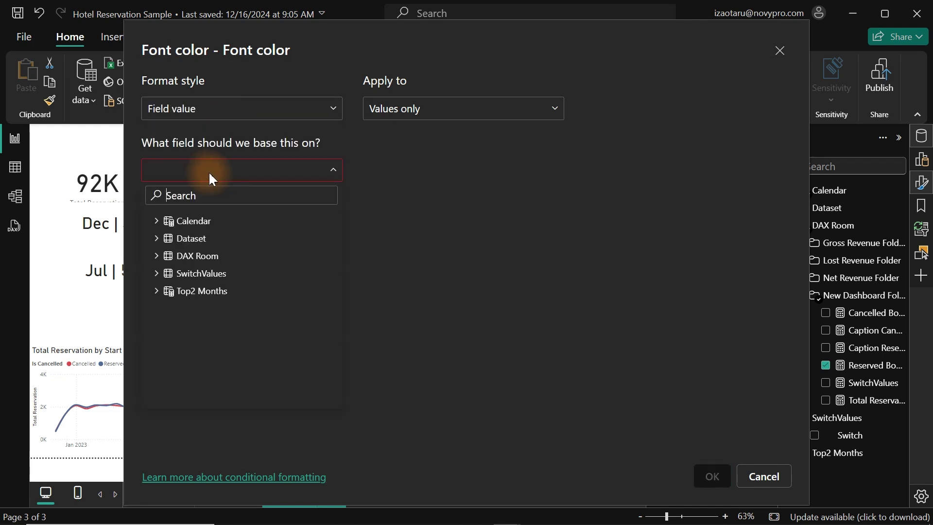
{"action": "type", "text": "se"}
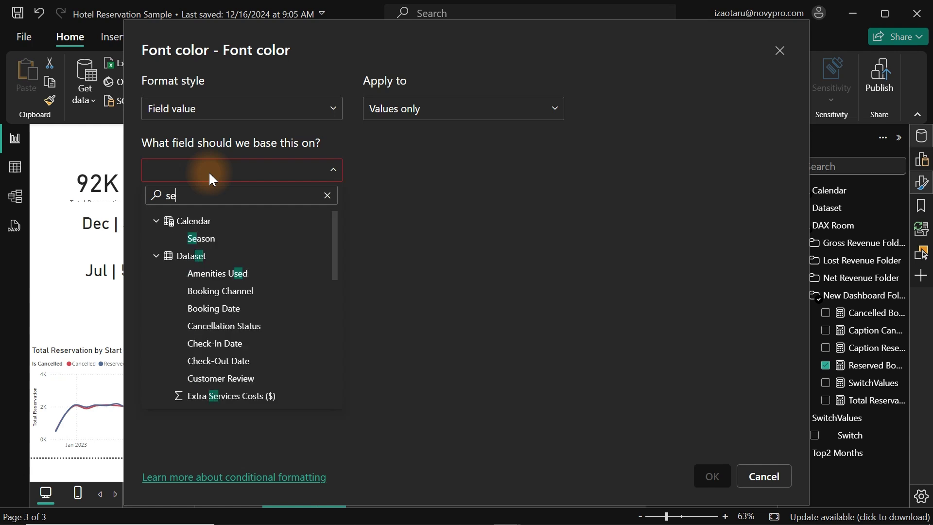
{"action": "key", "text": "BackSpace"}
{"action": "type", "text": "w"}
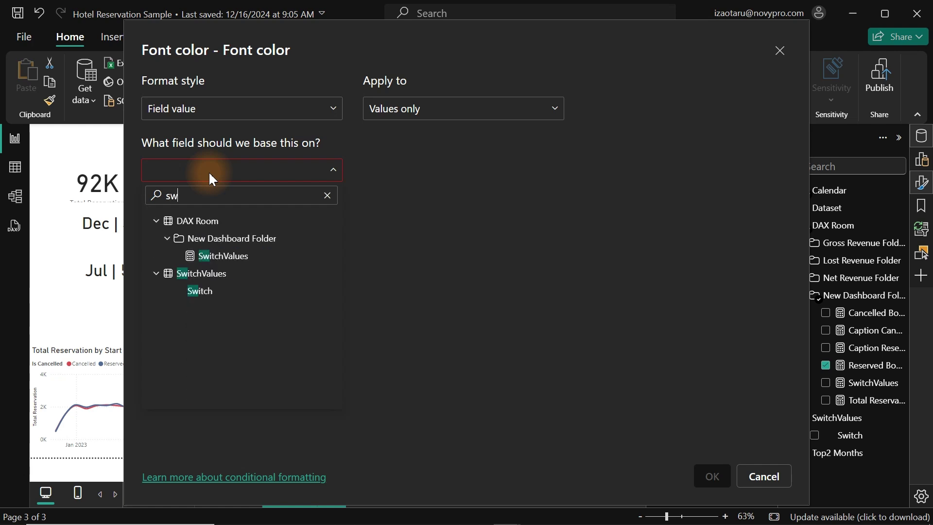
{"action": "left_click", "coordinate": [225, 257]}
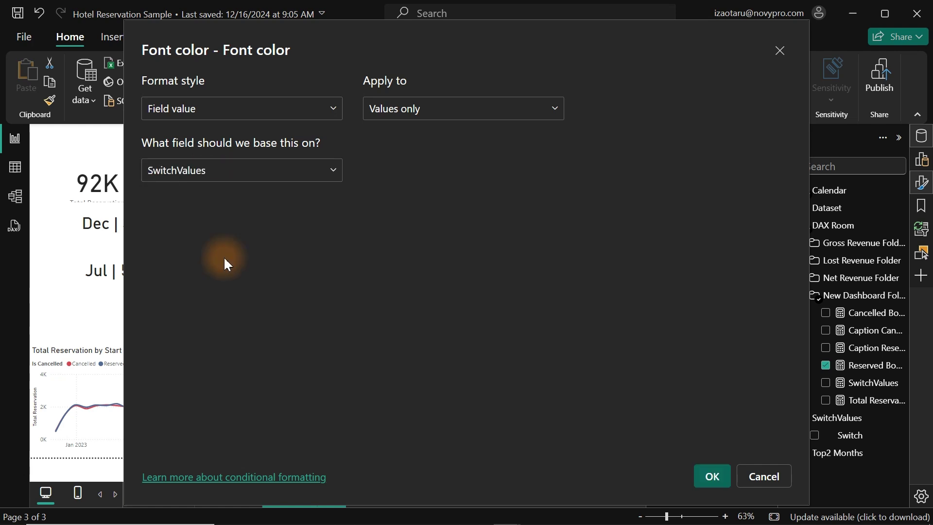
{"action": "left_click", "coordinate": [712, 476]}
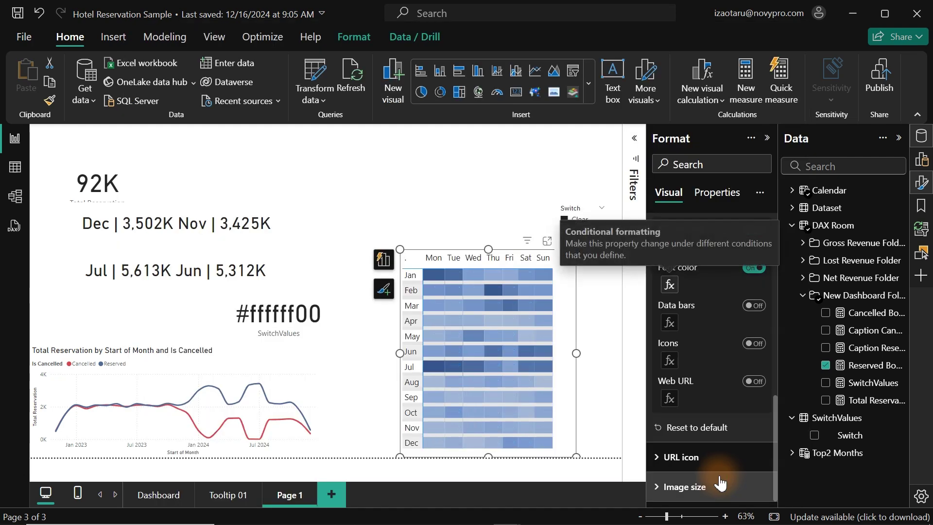
{"action": "left_click", "coordinate": [615, 337]}
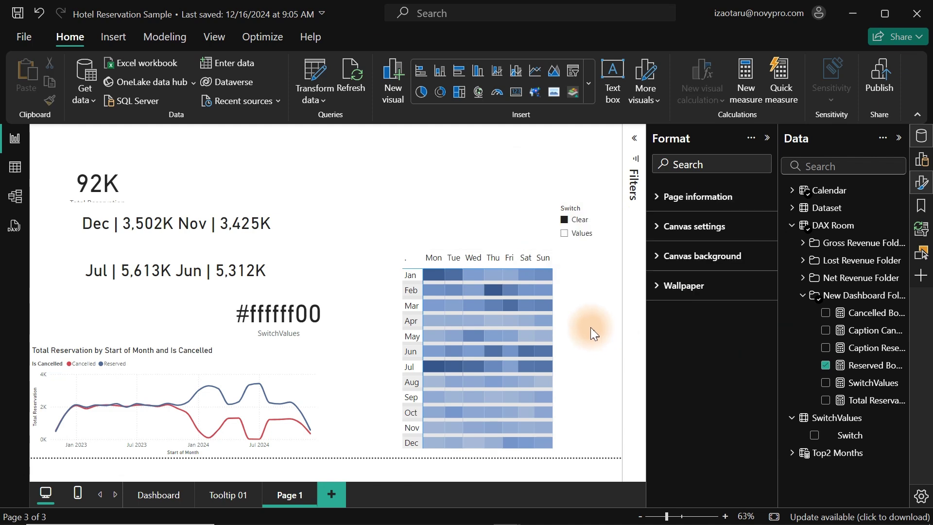
- Test the Switch slicer by selecting Values, switching to Clear and deselecting Clear
{"action": "left_click", "coordinate": [564, 234]}
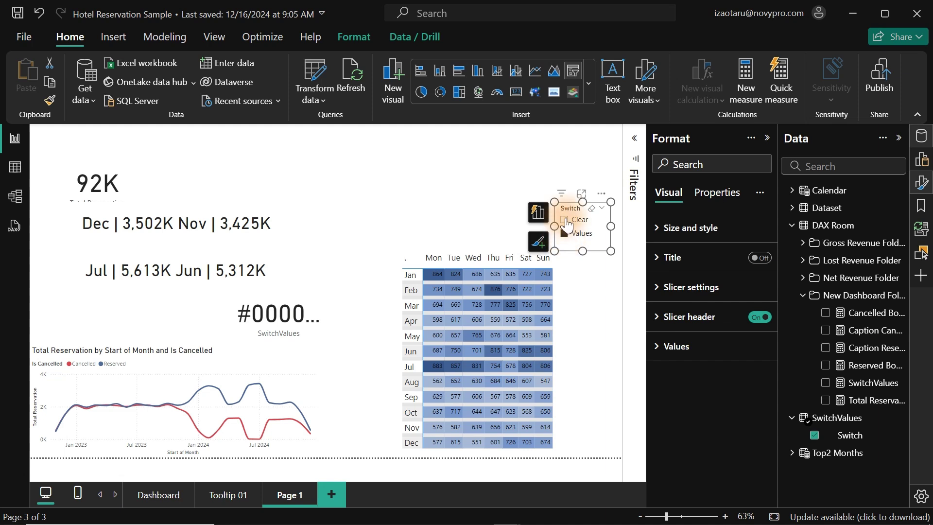
{"action": "left_click", "coordinate": [566, 221]}
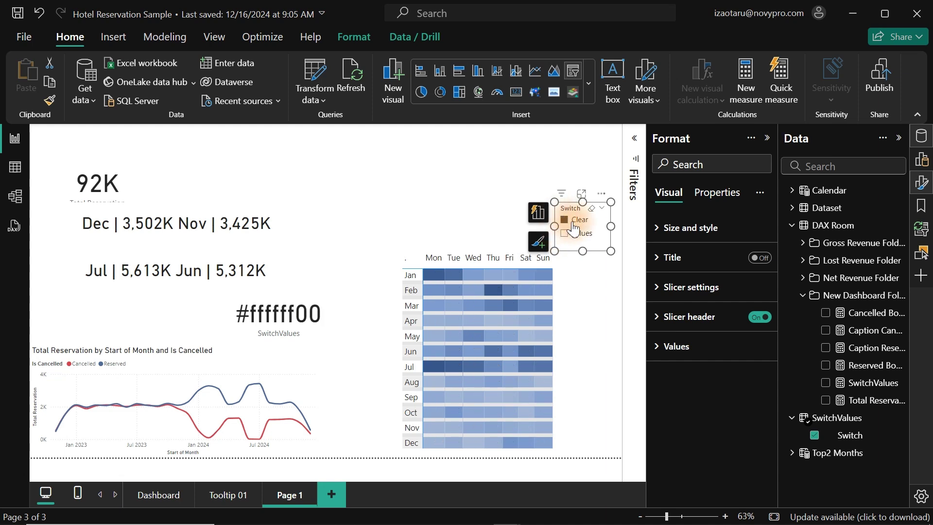
{"action": "left_click", "coordinate": [566, 225]}
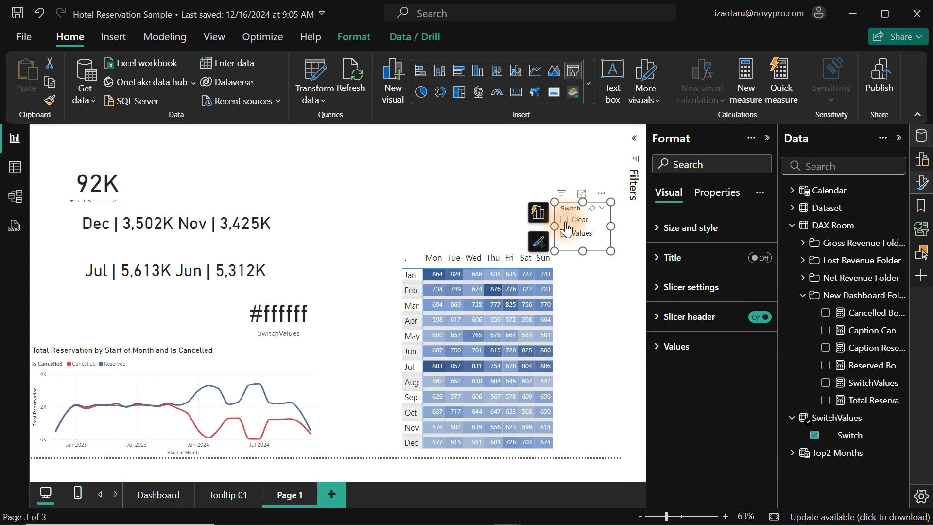
- Remove the default "#ffffff" result from the SwitchValues measure's SWITCH, keeping only the Clear and Values cases, and commit the formula
{"action": "left_click", "coordinate": [861, 431]}
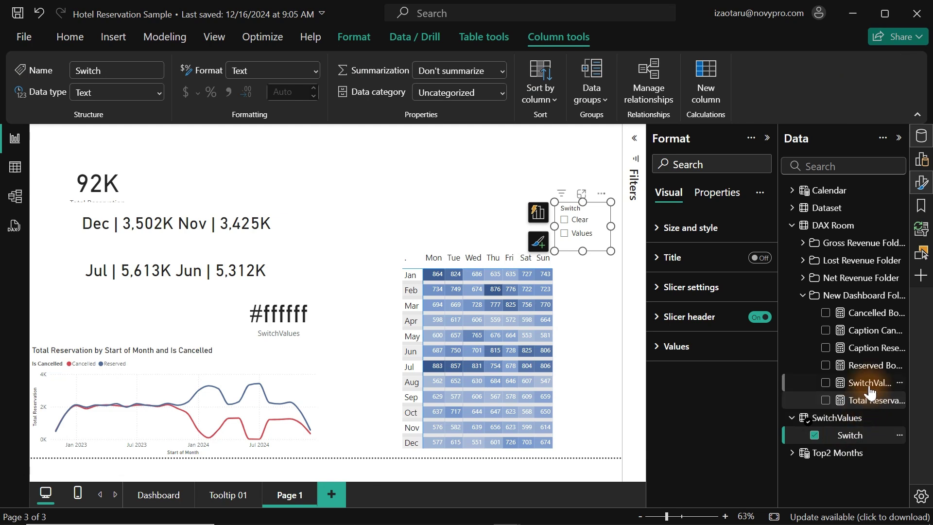
{"action": "left_click", "coordinate": [870, 384]}
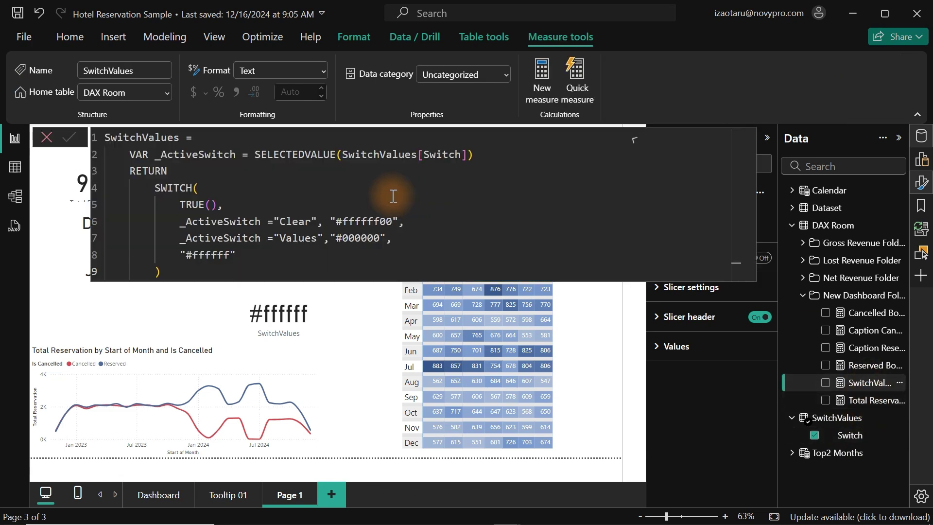
{"action": "type", "text": ","}
{"action": "key", "text": "shift+Down"}
{"action": "key", "text": "shift+Down"}
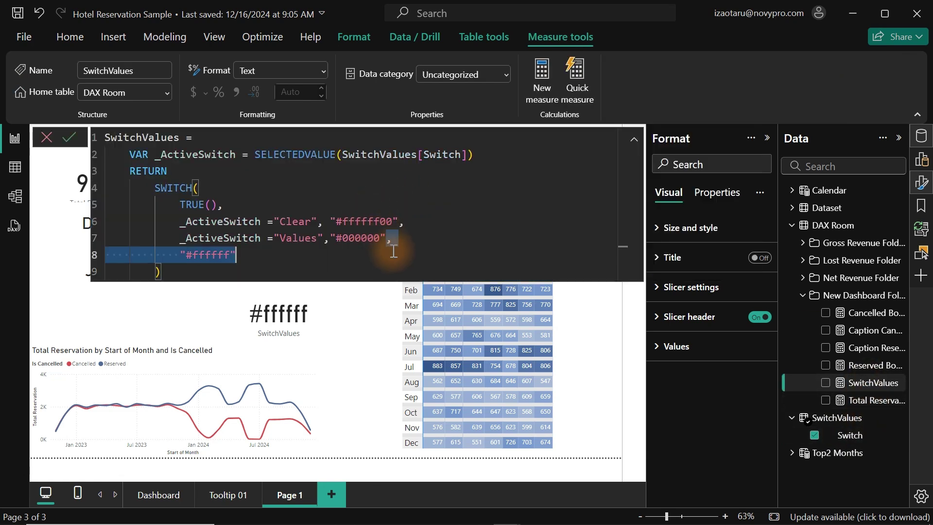
{"action": "key", "text": "BackSpace"}
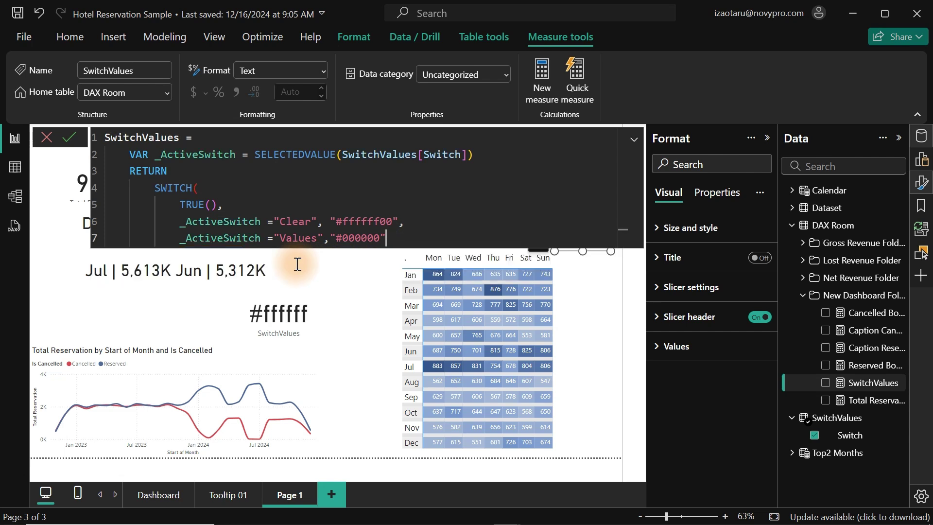
{"action": "key", "text": "Return"}
{"action": "type", "text": ")"}
{"action": "key", "text": "Return"}
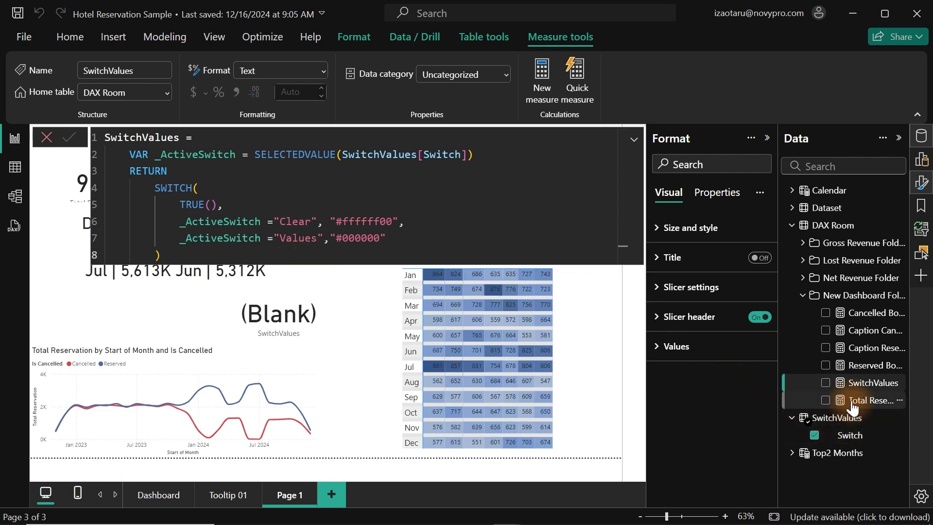
{"action": "left_click", "coordinate": [790, 295]}
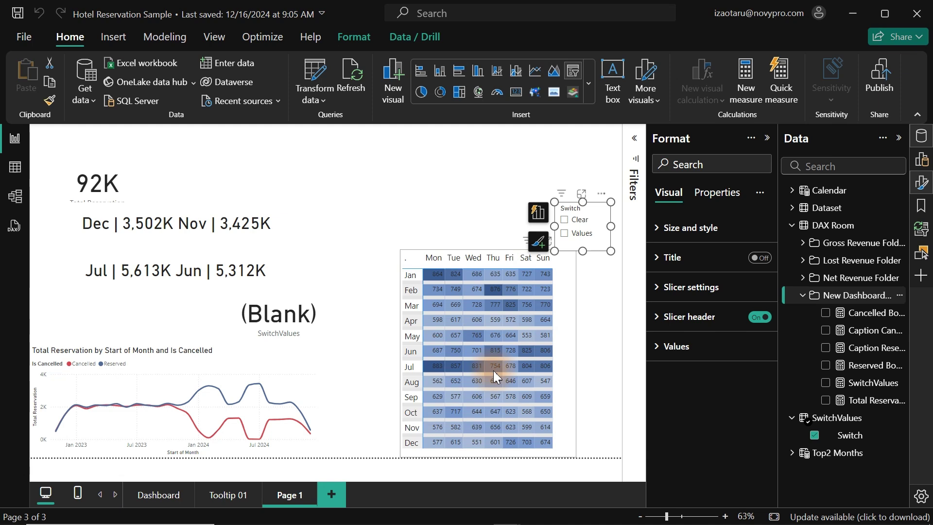
- Try Values and Clear in the Switch slicer, and turn on Single select in its selection settings
{"action": "left_click", "coordinate": [565, 234]}
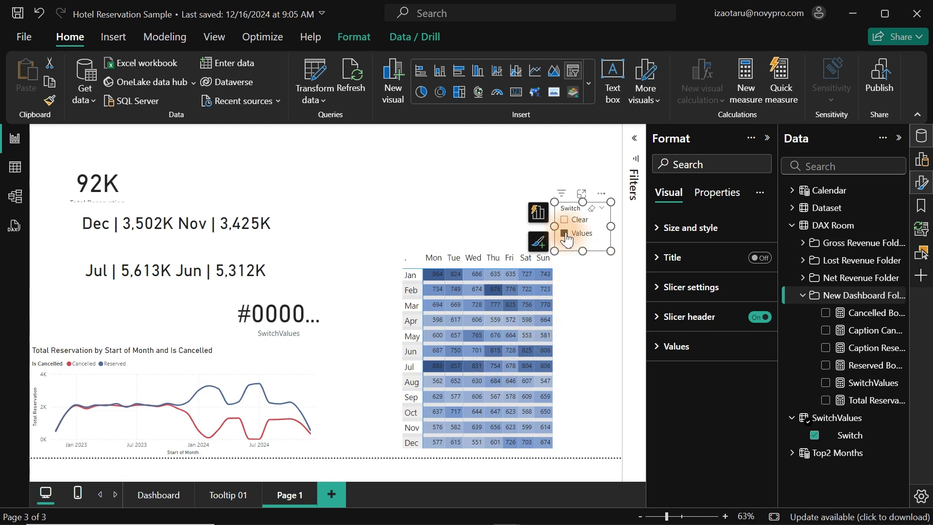
{"action": "left_click", "coordinate": [565, 222]}
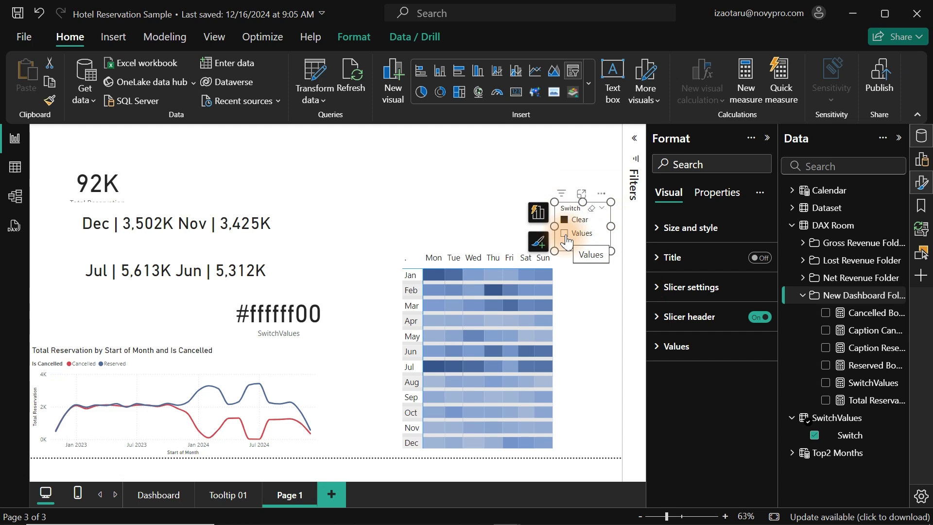
{"action": "left_click", "coordinate": [684, 291]}
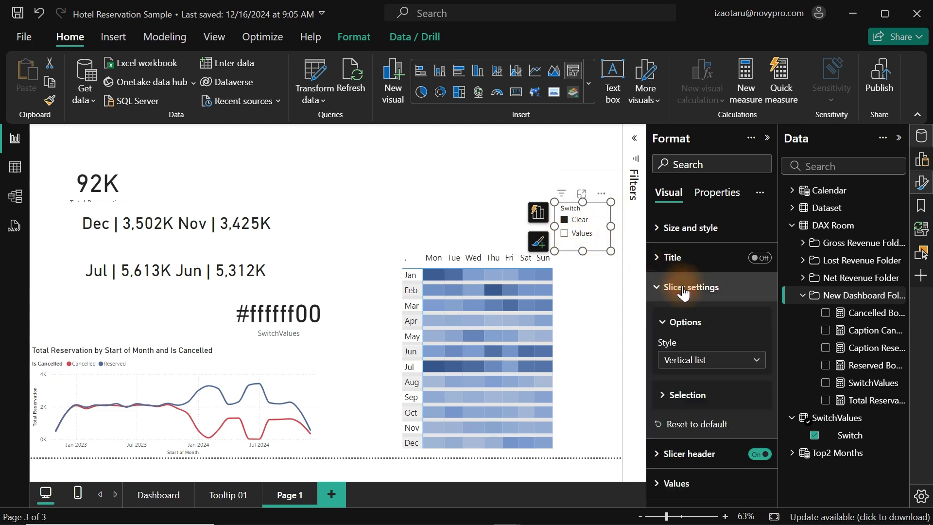
{"action": "left_click", "coordinate": [709, 397]}
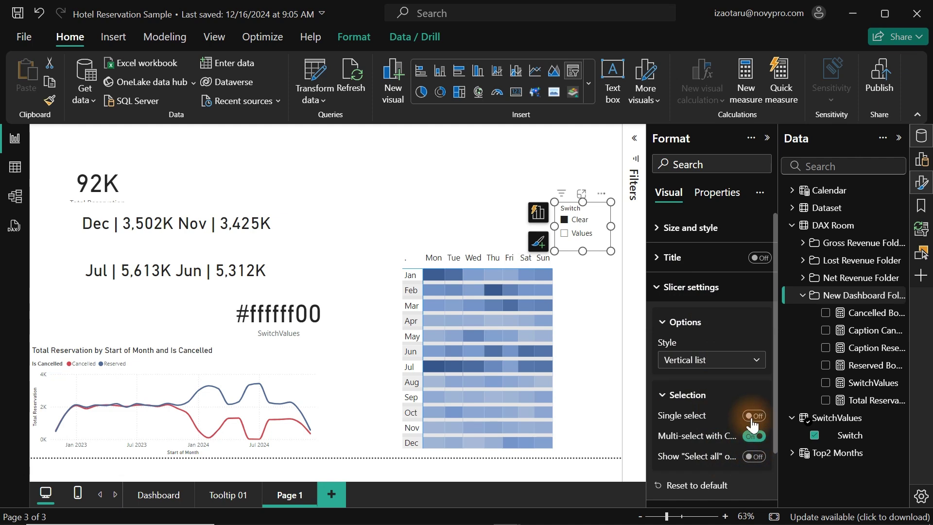
{"action": "left_click", "coordinate": [752, 417]}
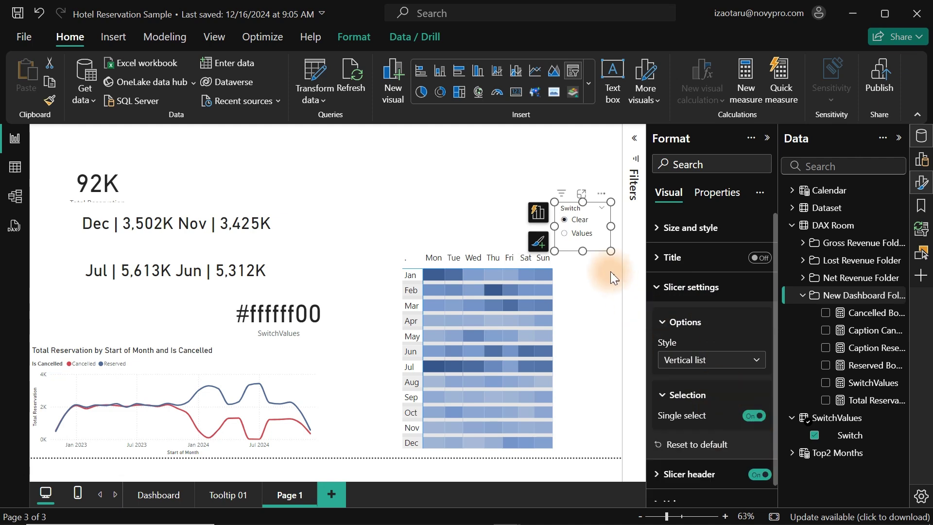
- Test the single-select Switch slicer by choosing Values, Clear and Values again
{"action": "left_click", "coordinate": [578, 233]}
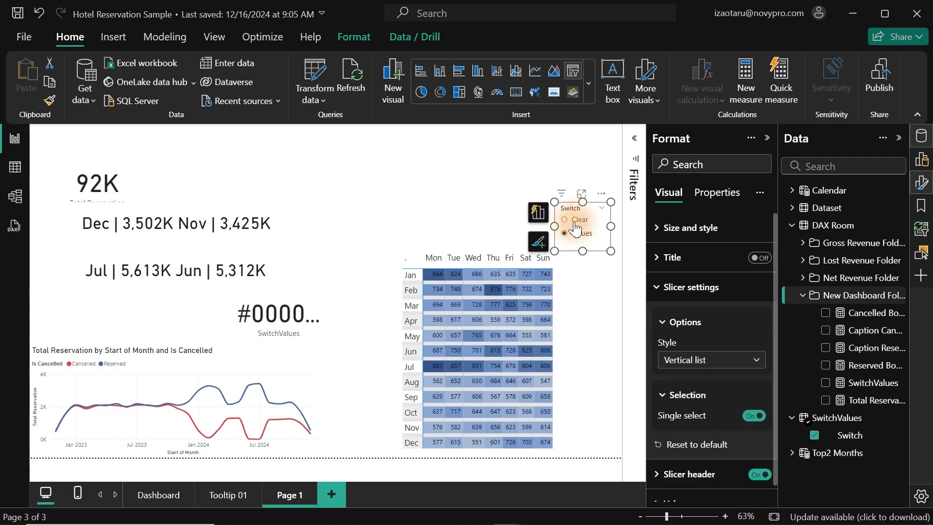
{"action": "left_click", "coordinate": [575, 221]}
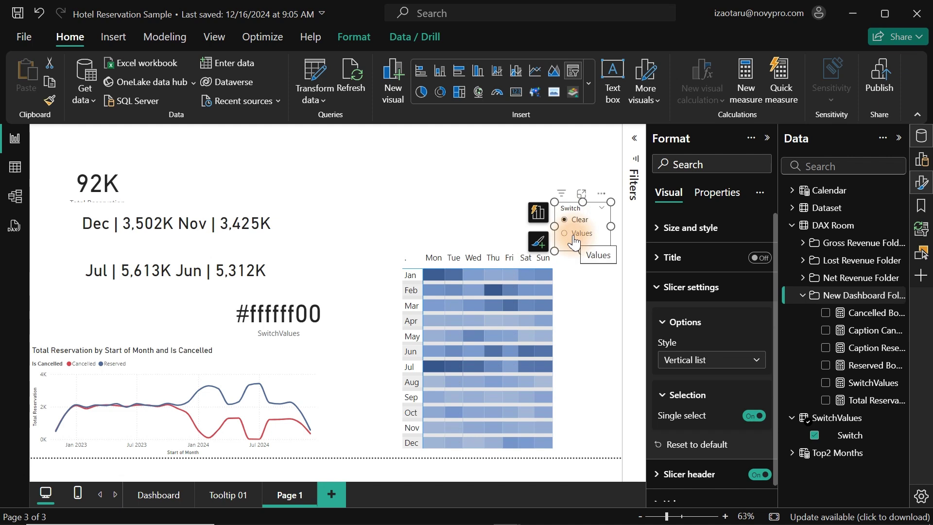
{"action": "left_click", "coordinate": [574, 239]}
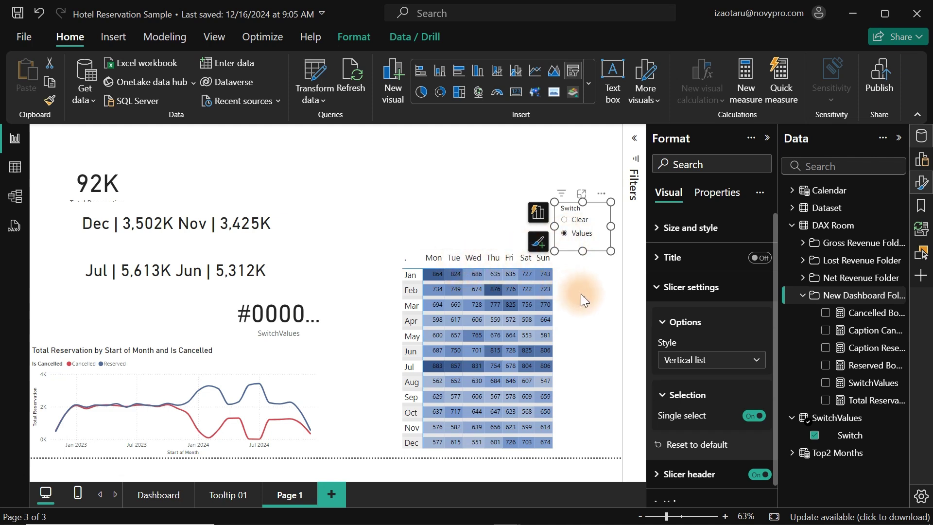
- Duplicate the heatmap matrix and move the copy up and to the left of the original
{"action": "left_click", "coordinate": [568, 308]}
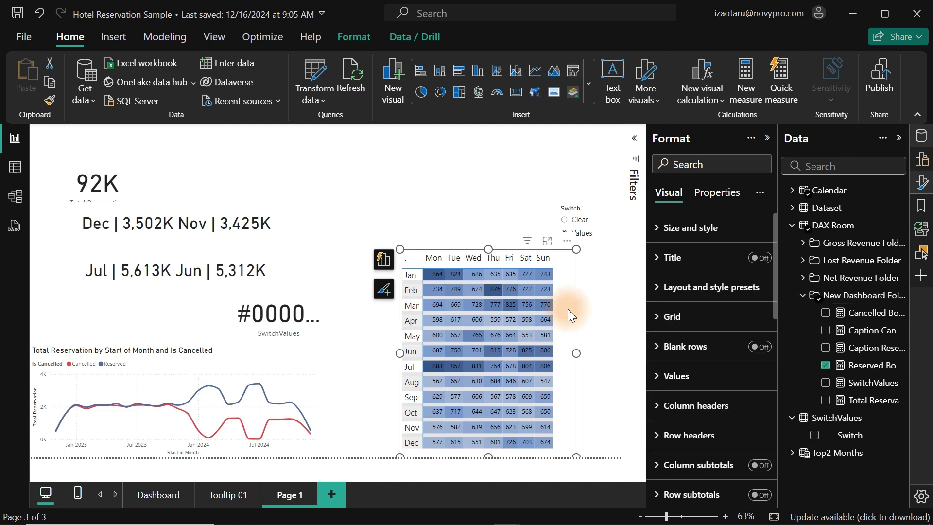
{"action": "key", "text": "ctrl+c"}
{"action": "key", "text": "ctrl+v"}
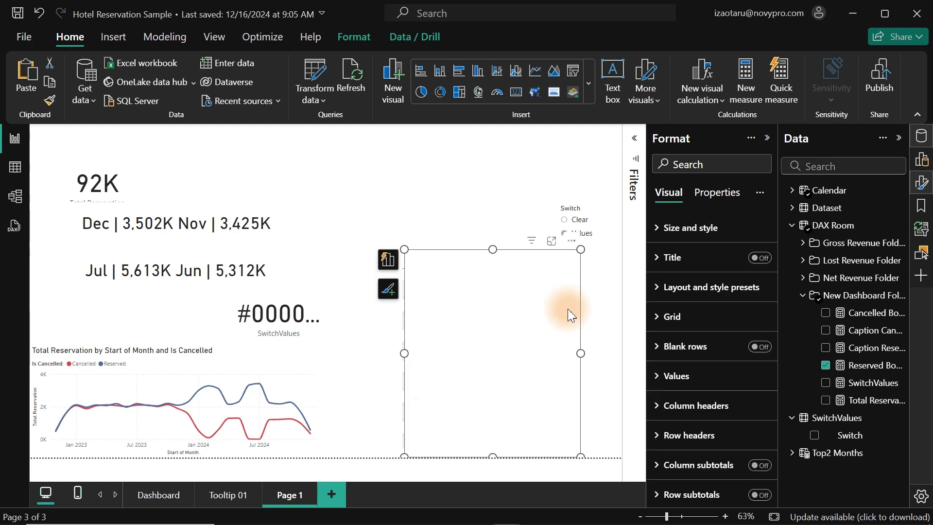
{"action": "left_click_drag", "start_coordinate": [568, 308], "coordinate": [471, 198]}
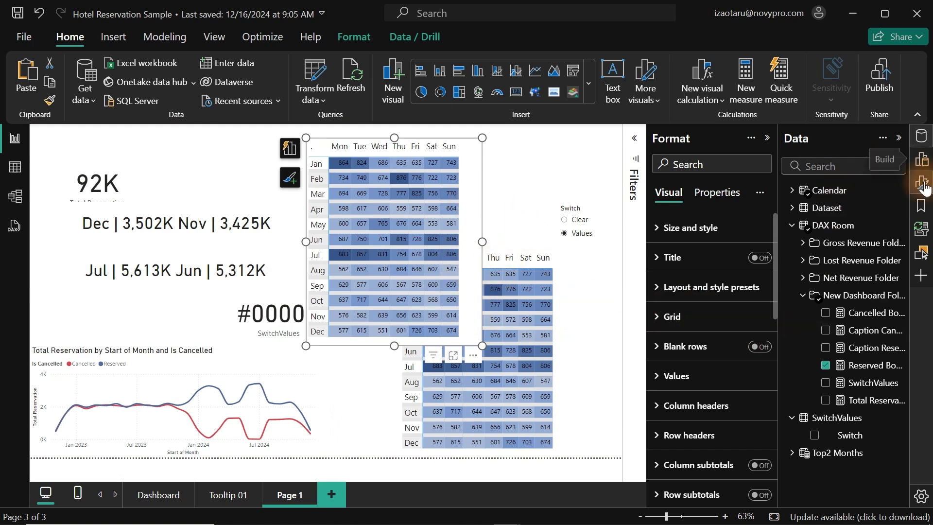
- Remove the Reserved Bookings measure from the copied matrix's values
{"action": "left_click", "coordinate": [923, 165]}
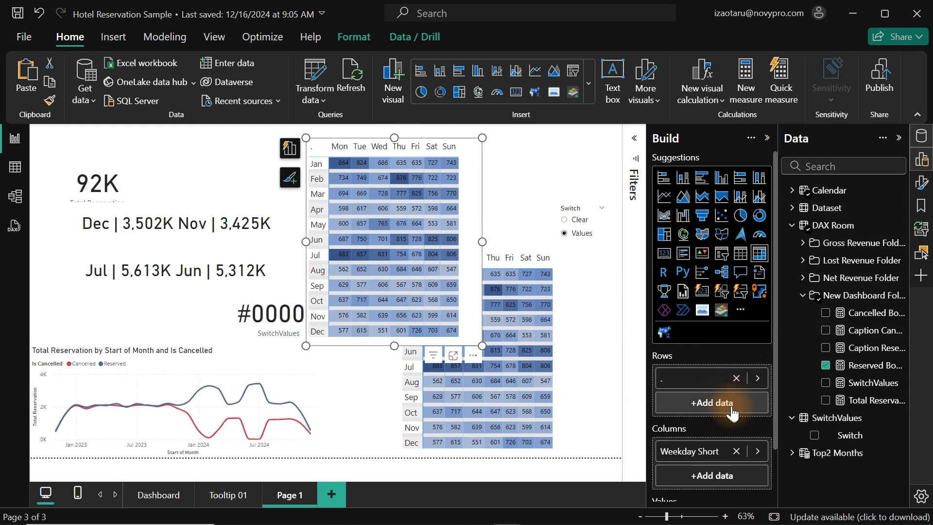
{"action": "left_click_drag", "start_coordinate": [775, 353], "coordinate": [774, 441]}
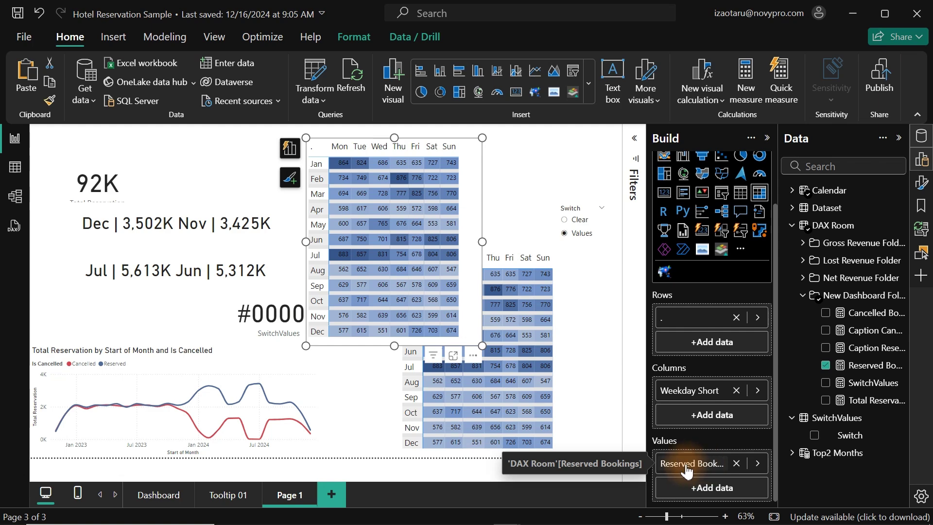
{"action": "left_click", "coordinate": [738, 462]}
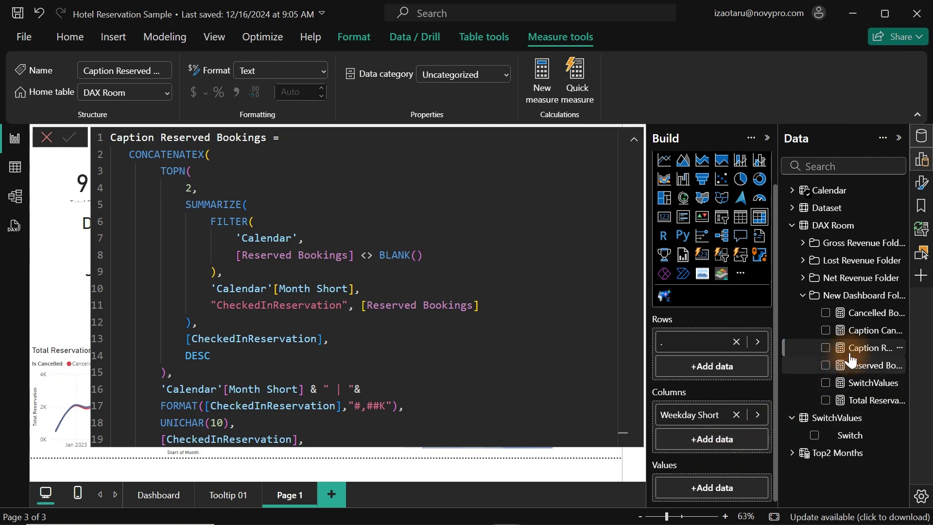
{"action": "left_click", "coordinate": [859, 350]}
{"action": "left_click_drag", "start_coordinate": [859, 350], "coordinate": [719, 487]}
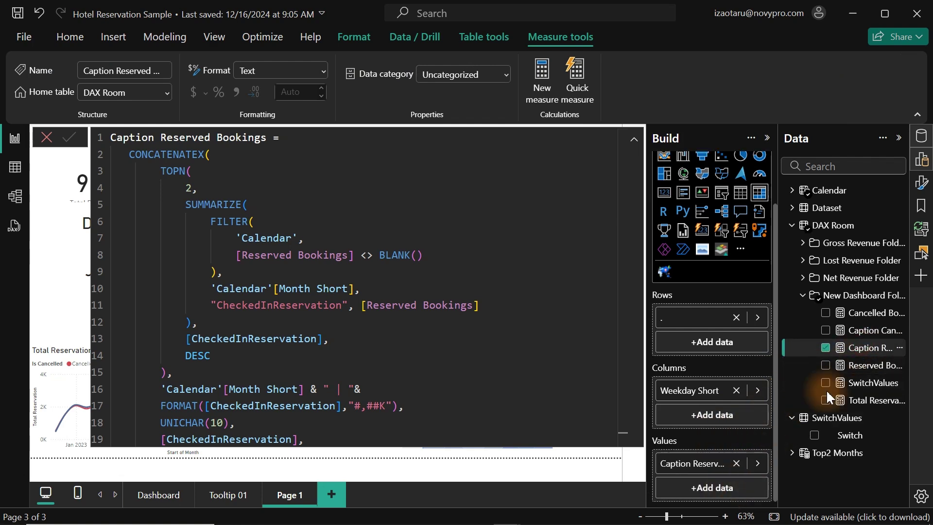
{"action": "left_click", "coordinate": [851, 300]}
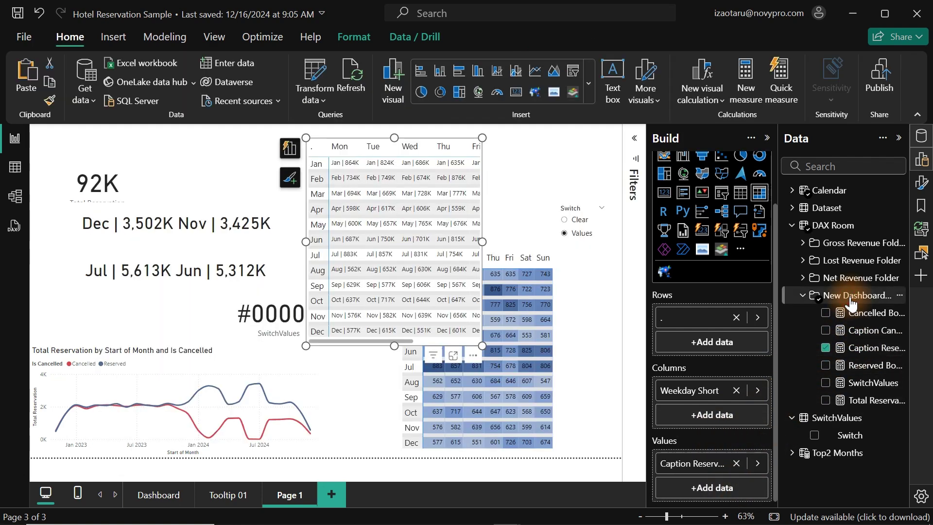
{"action": "left_click", "coordinate": [737, 464]}
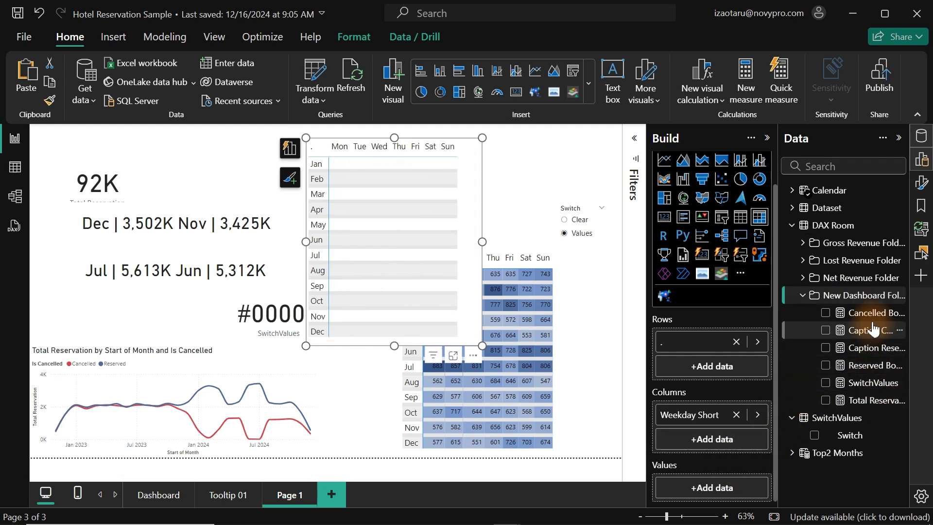
- Add the Cancelled Bookings measure to the copied matrix's values
{"action": "left_click_drag", "start_coordinate": [874, 324], "coordinate": [737, 496]}
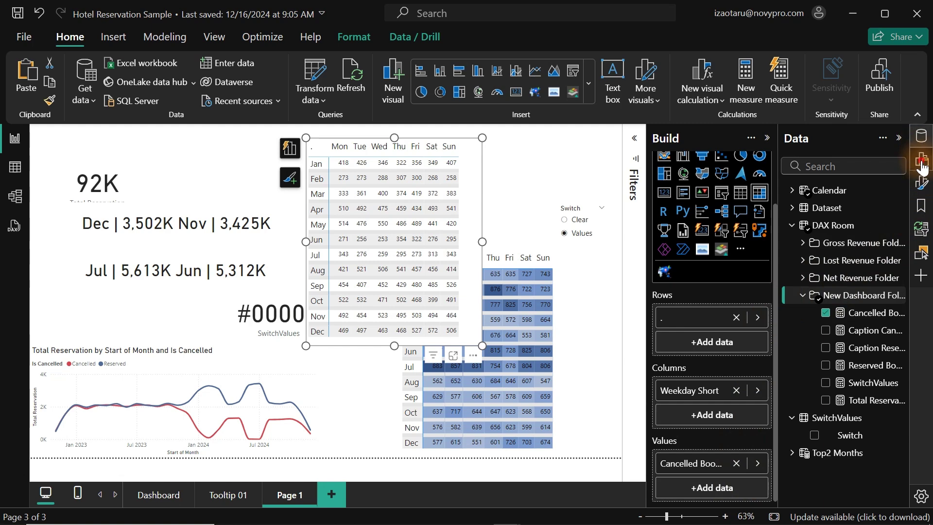
- Turn on conditional background color for the copied matrix's Cancelled Bookings cells
{"action": "left_click", "coordinate": [923, 185]}
{"action": "left_click", "coordinate": [922, 187]}
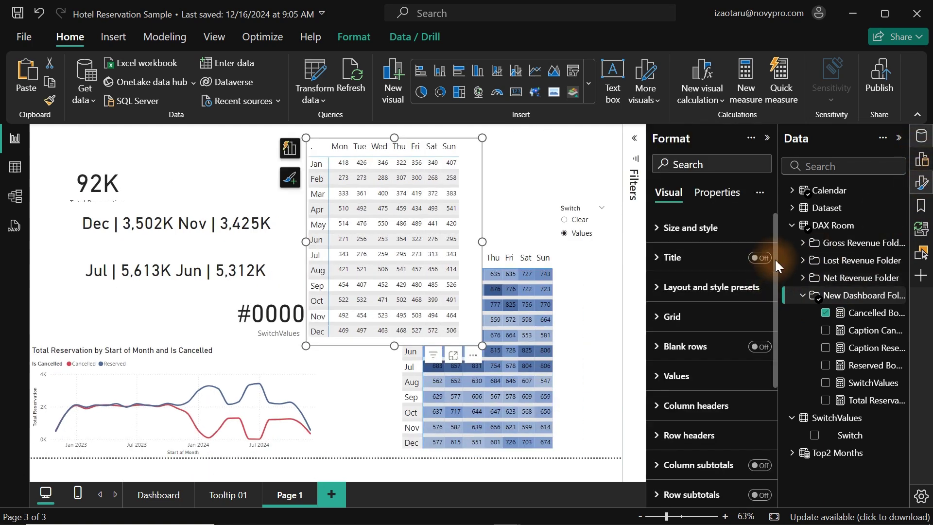
{"action": "left_click_drag", "start_coordinate": [774, 258], "coordinate": [776, 449]}
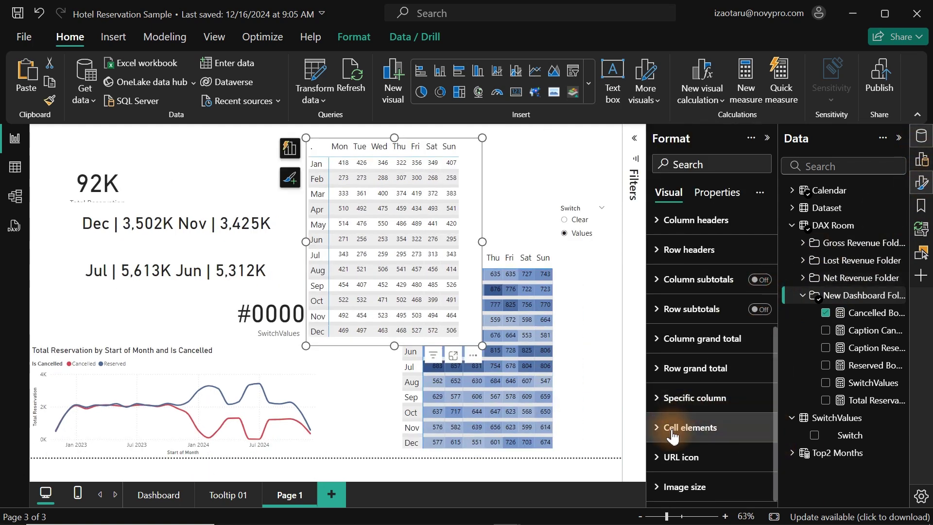
{"action": "left_click", "coordinate": [690, 427]}
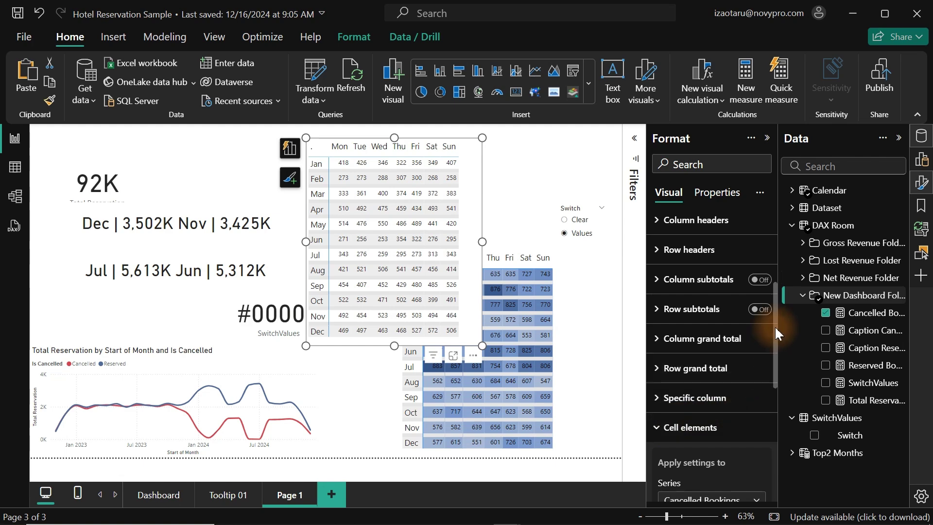
{"action": "left_click_drag", "start_coordinate": [775, 326], "coordinate": [774, 432]}
{"action": "left_click", "coordinate": [754, 255]}
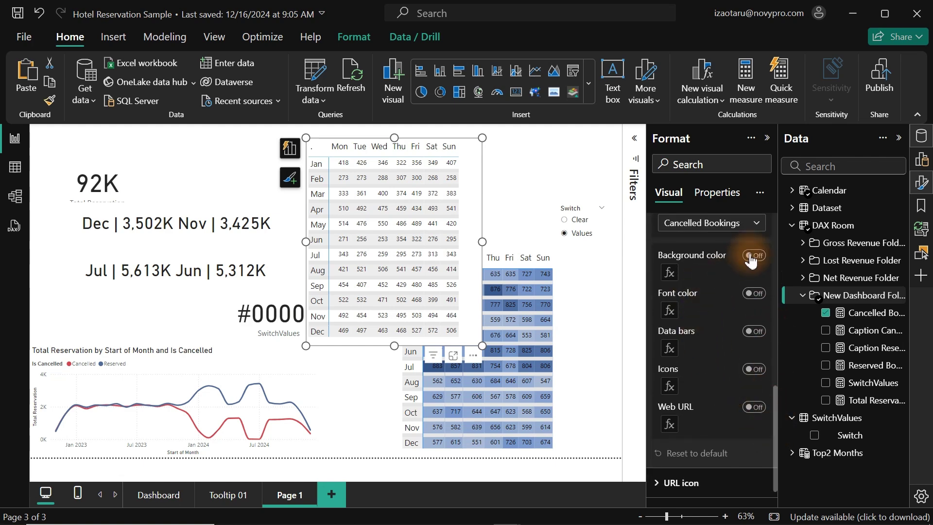
- Set the background gradient from light red for the lowest value to red for the highest, and apply it
{"action": "left_click", "coordinate": [670, 274]}
{"action": "left_click", "coordinate": [778, 242]}
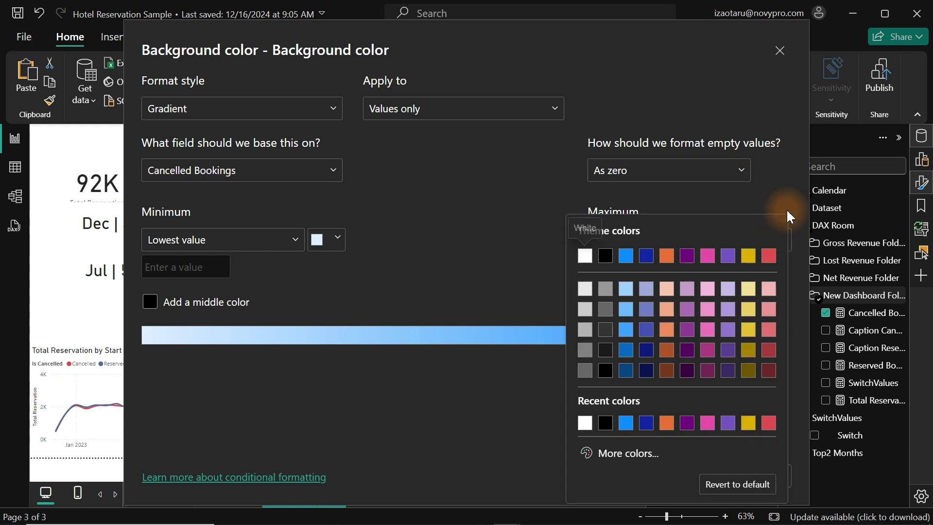
{"action": "left_click", "coordinate": [771, 254]}
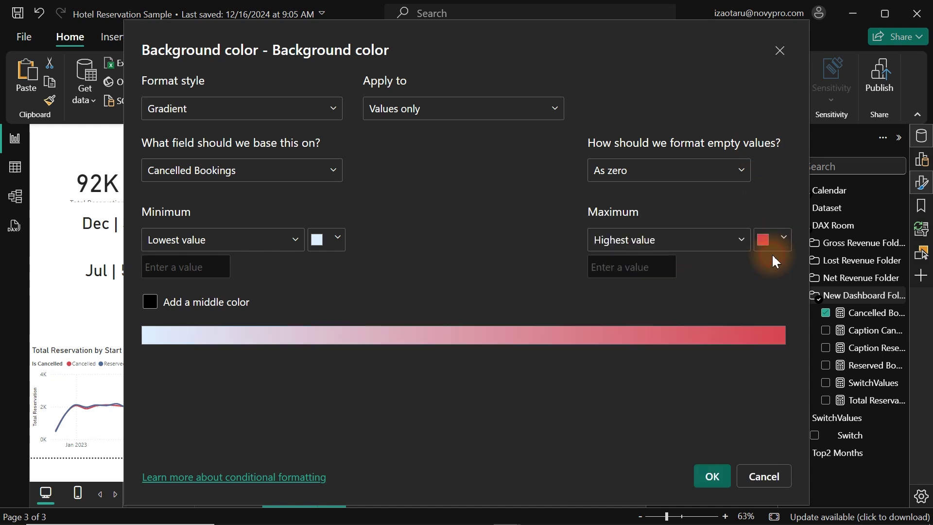
{"action": "left_click", "coordinate": [338, 238]}
{"action": "left_click", "coordinate": [510, 291]}
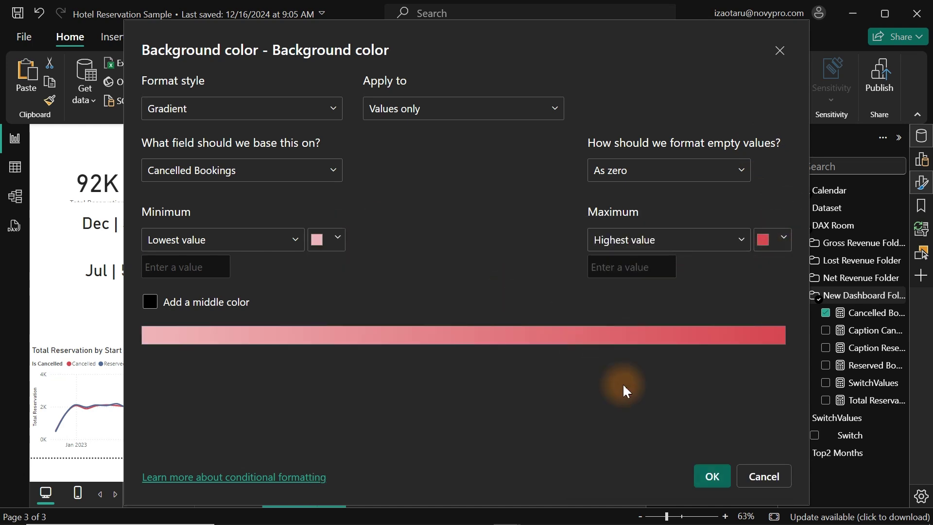
{"action": "left_click", "coordinate": [711, 476]}
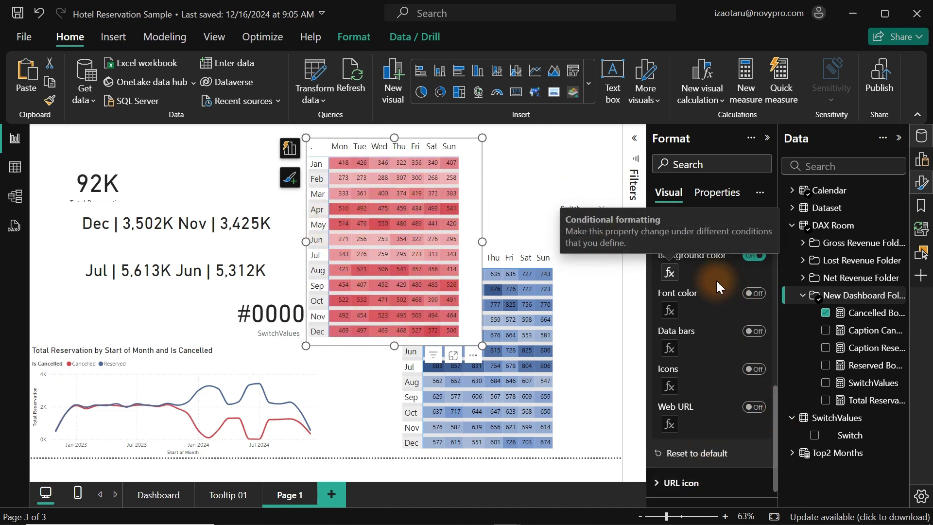
- Turn on conditional font color for the red matrix's Cancelled Bookings cells and base it on the SwitchValues field value
{"action": "left_click", "coordinate": [753, 294]}
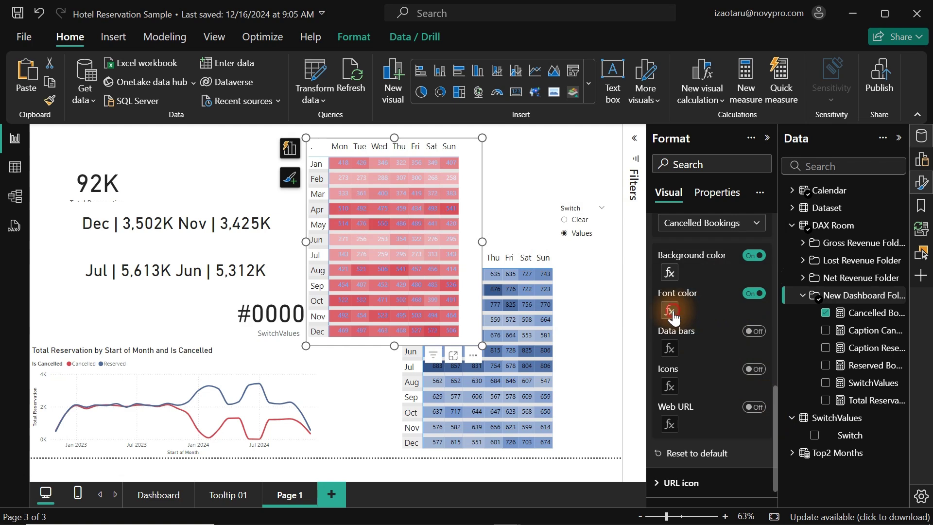
{"action": "left_click", "coordinate": [670, 311]}
{"action": "left_click", "coordinate": [255, 110]}
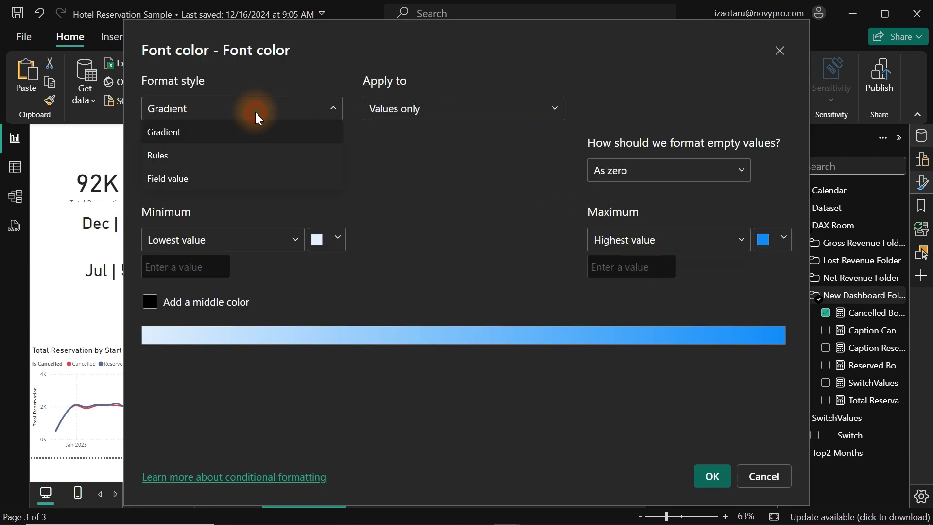
{"action": "left_click", "coordinate": [192, 180]}
{"action": "left_click", "coordinate": [208, 173]}
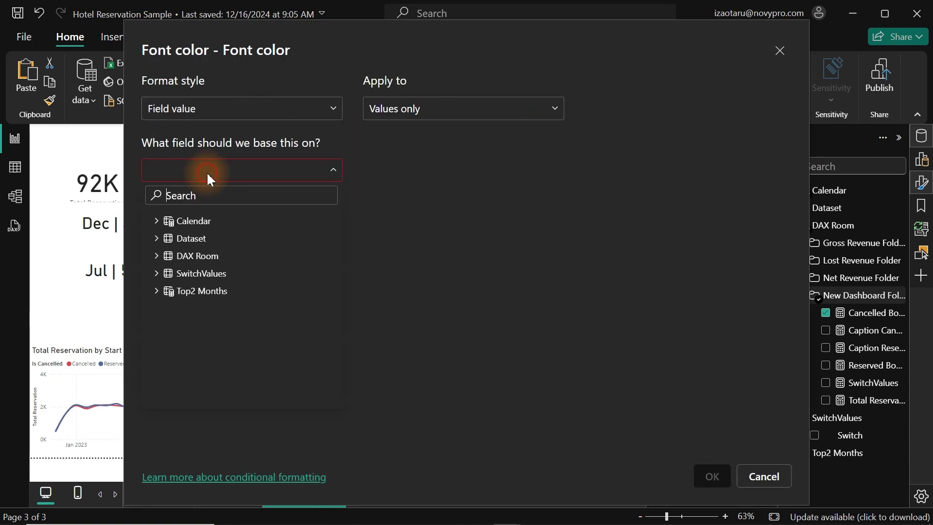
{"action": "type", "text": "sw"}
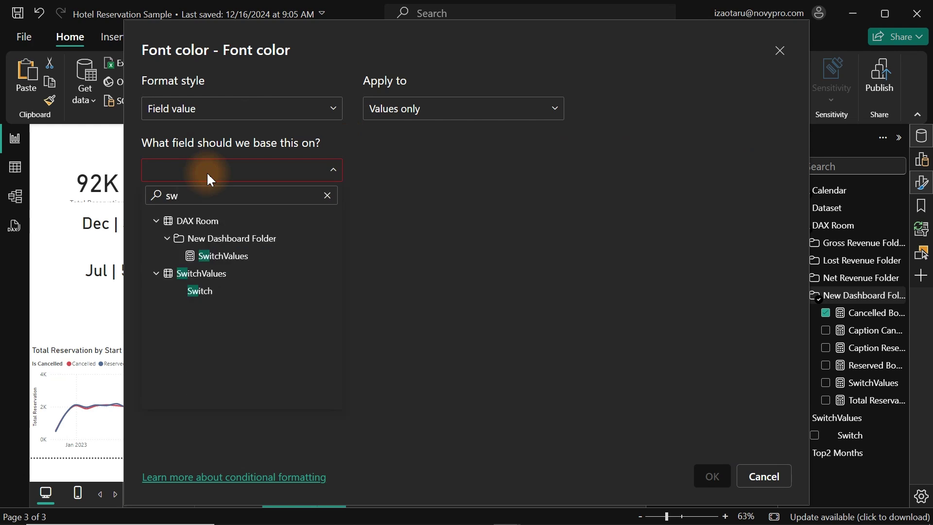
{"action": "left_click", "coordinate": [220, 258]}
{"action": "left_click", "coordinate": [712, 476]}
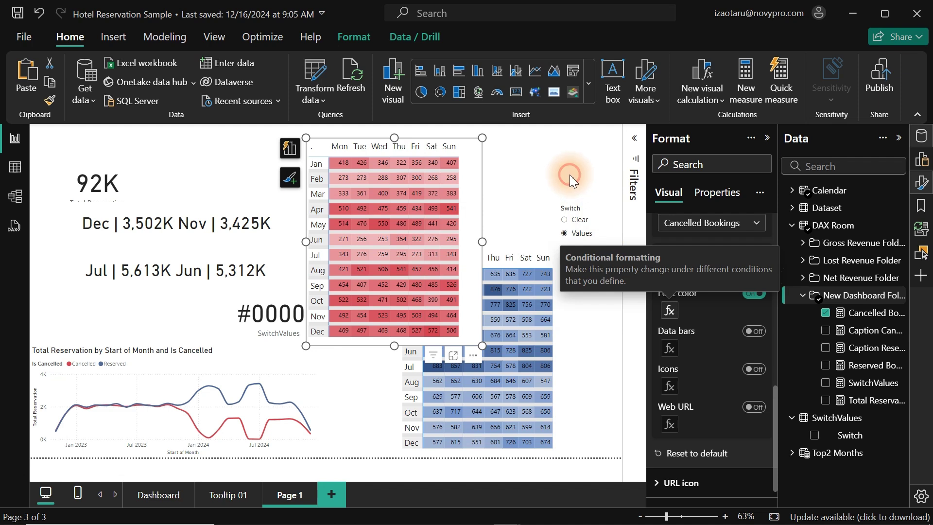
- Set the Switch slicer to Clear and move the red cancelled-bookings matrix over the blue reserved-bookings matrix
{"action": "left_click", "coordinate": [565, 316]}
{"action": "left_click", "coordinate": [565, 221]}
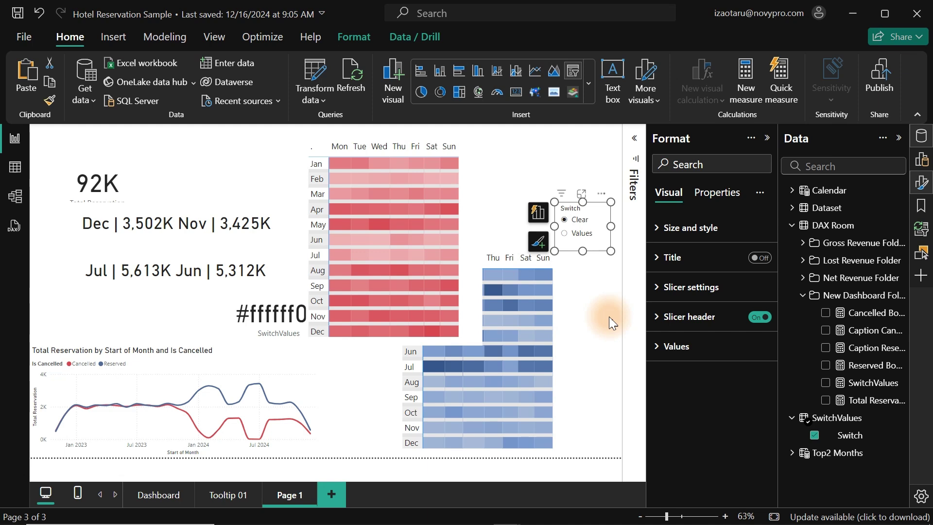
{"action": "left_click", "coordinate": [609, 317]}
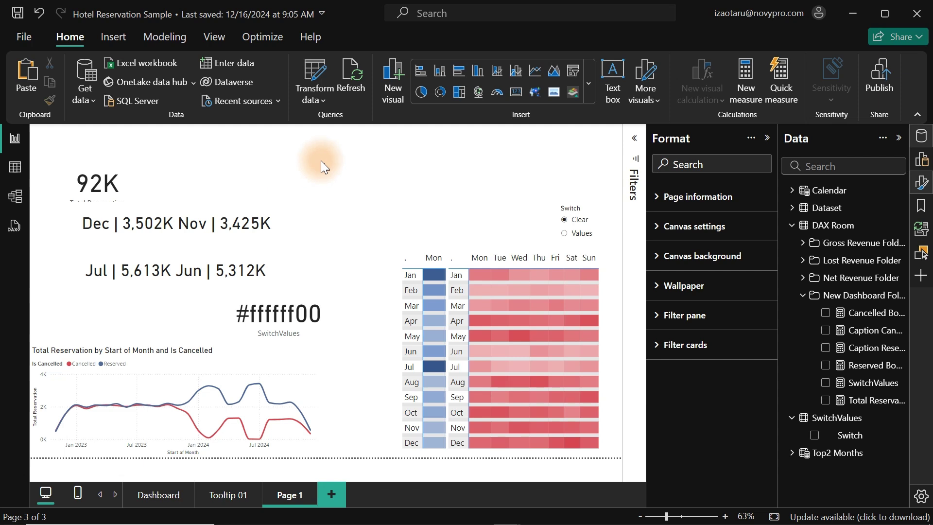
- Insert a clustered column chart, place it in the empty area above the matrices, and enlarge it
{"action": "left_click", "coordinate": [477, 70]}
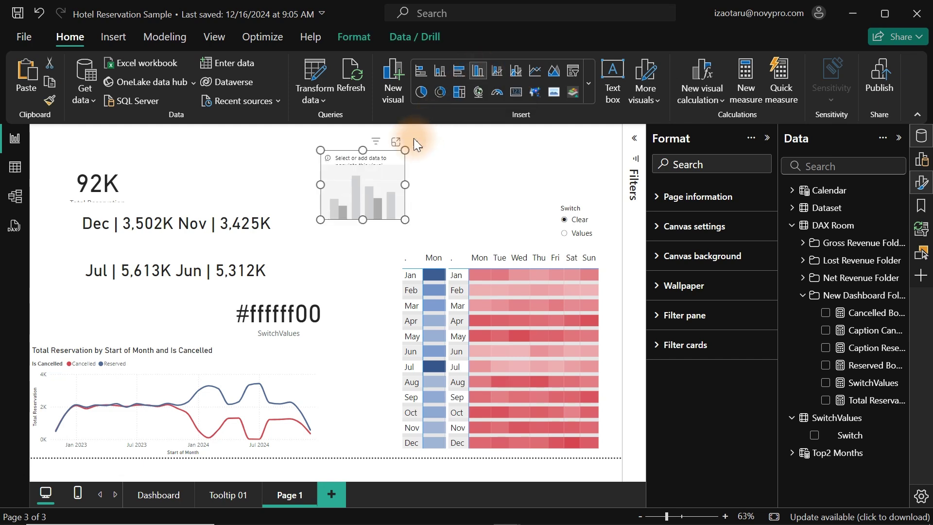
{"action": "left_click_drag", "start_coordinate": [403, 182], "coordinate": [506, 183]}
{"action": "left_click_drag", "start_coordinate": [407, 190], "coordinate": [328, 182]}
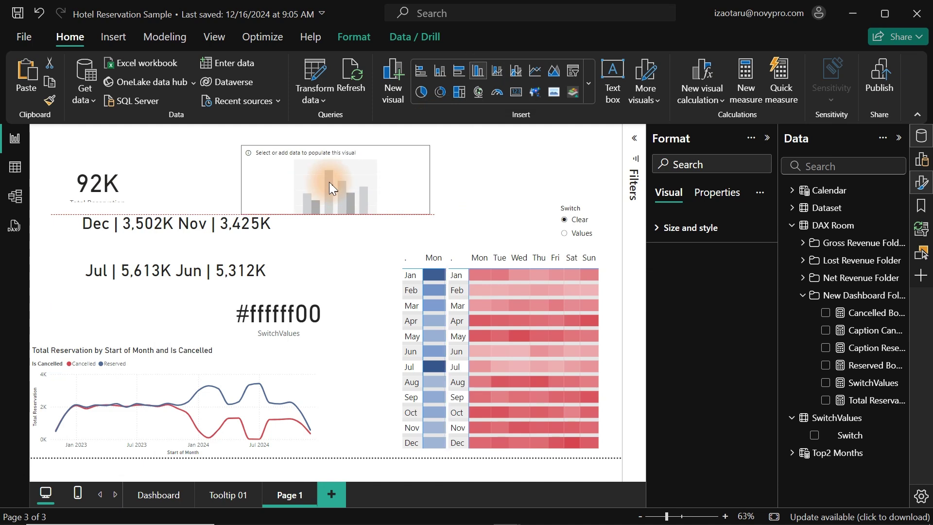
{"action": "left_click_drag", "start_coordinate": [426, 212], "coordinate": [479, 224]}
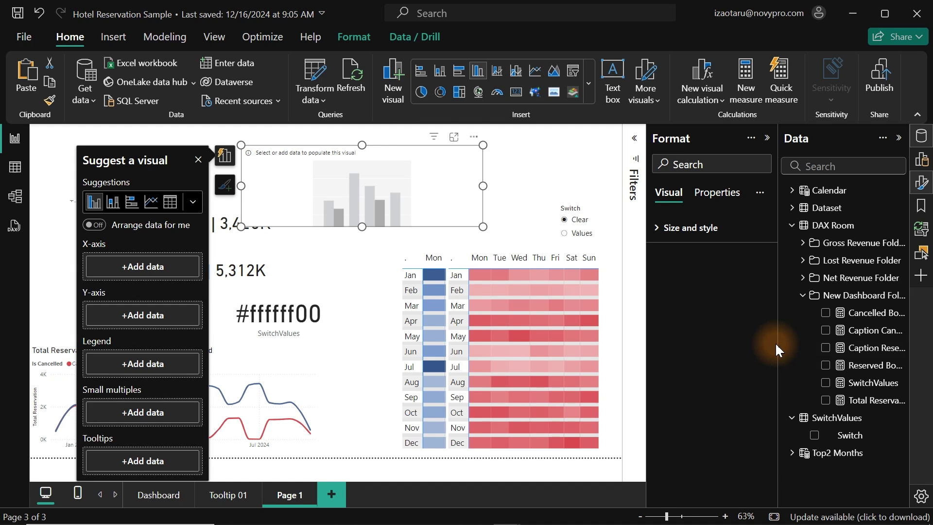
- Add the Reserved Bookings and Cancelled Bookings measures to the new column chart's Y-axis
{"action": "left_click_drag", "start_coordinate": [778, 350], "coordinate": [723, 339]}
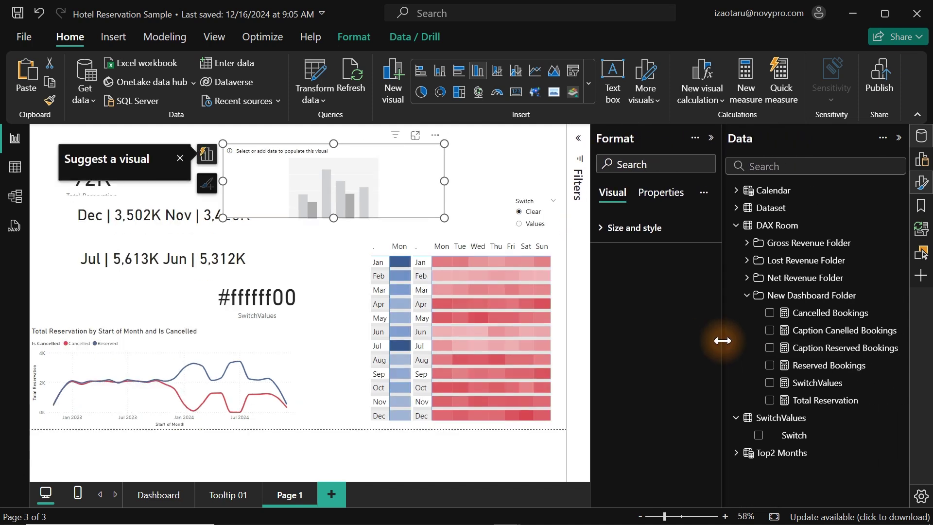
{"action": "left_click", "coordinate": [771, 366]}
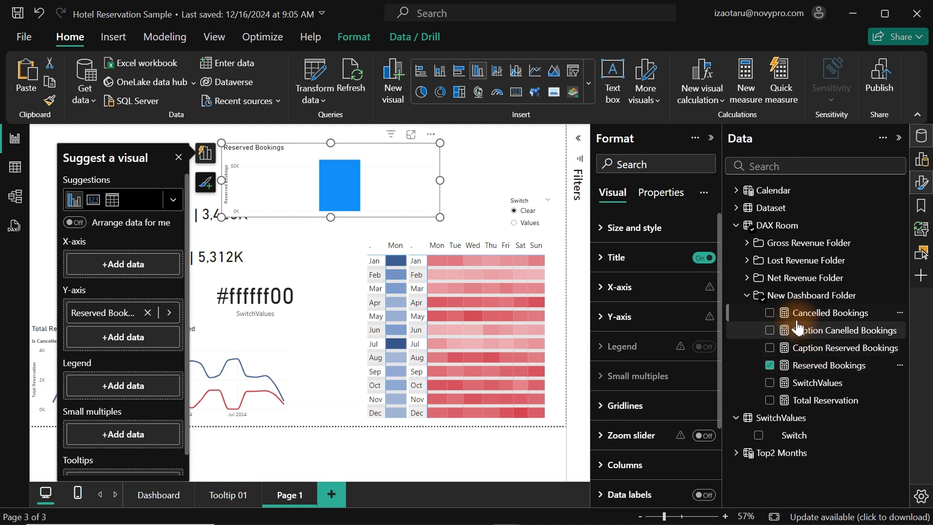
{"action": "left_click", "coordinate": [771, 315]}
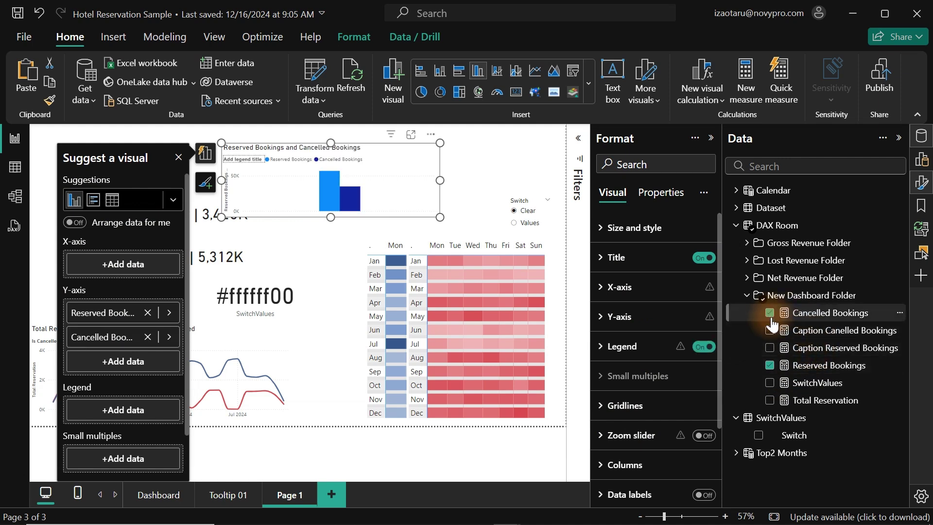
{"action": "left_click_drag", "start_coordinate": [725, 350], "coordinate": [832, 349]}
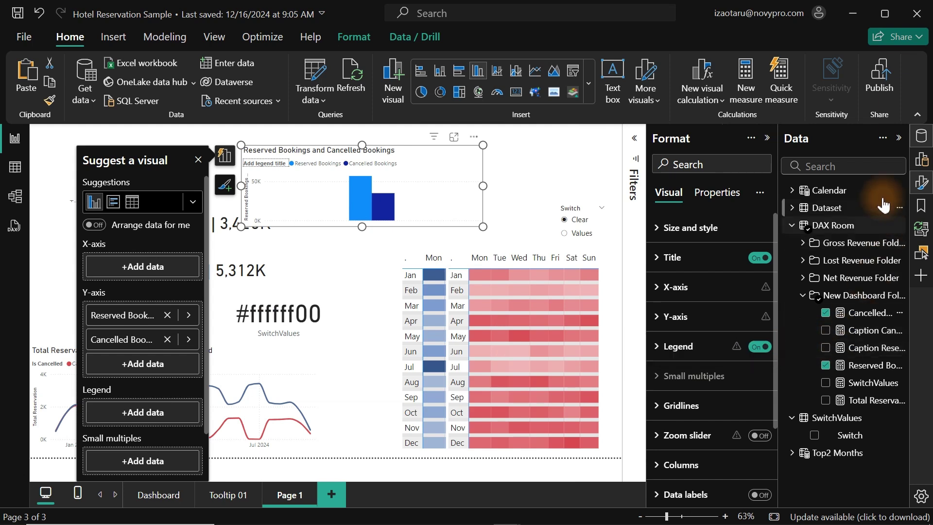
- Add the Calendar table's Year field to the column chart's X-axis
{"action": "left_click", "coordinate": [793, 191]}
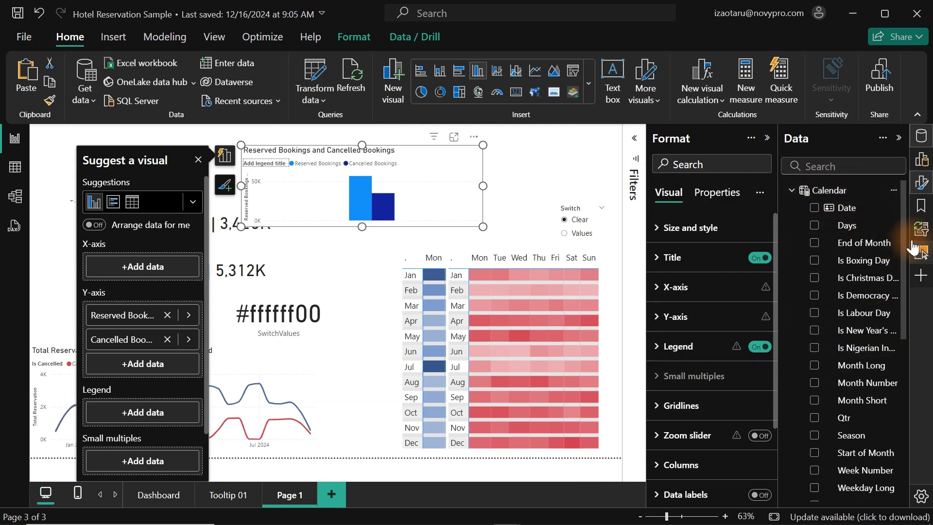
{"action": "left_click_drag", "start_coordinate": [907, 233], "coordinate": [909, 419]}
{"action": "scroll", "coordinate": [904, 381], "scroll_direction": "up", "scroll_amount": 2}
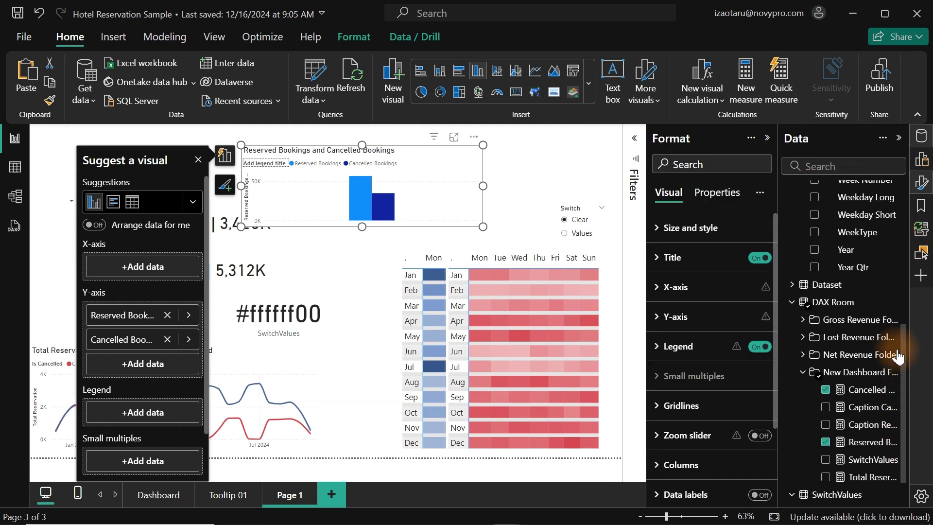
{"action": "left_click_drag", "start_coordinate": [841, 252], "coordinate": [440, 210]}
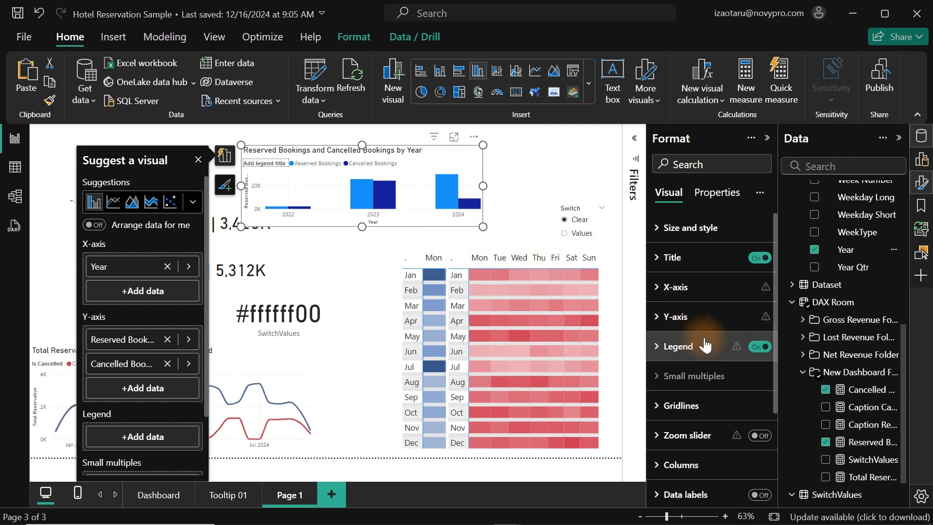
- Color the Reserved Bookings columns with the light blue from the recent colors
{"action": "scroll", "coordinate": [767, 367], "scroll_direction": "down", "scroll_amount": 3}
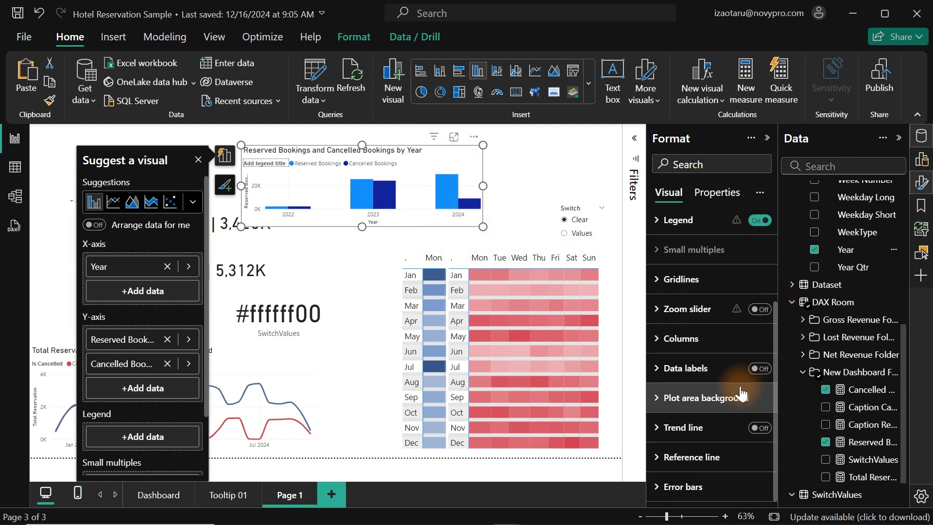
{"action": "left_click", "coordinate": [744, 340]}
{"action": "left_click_drag", "start_coordinate": [773, 358], "coordinate": [775, 396]}
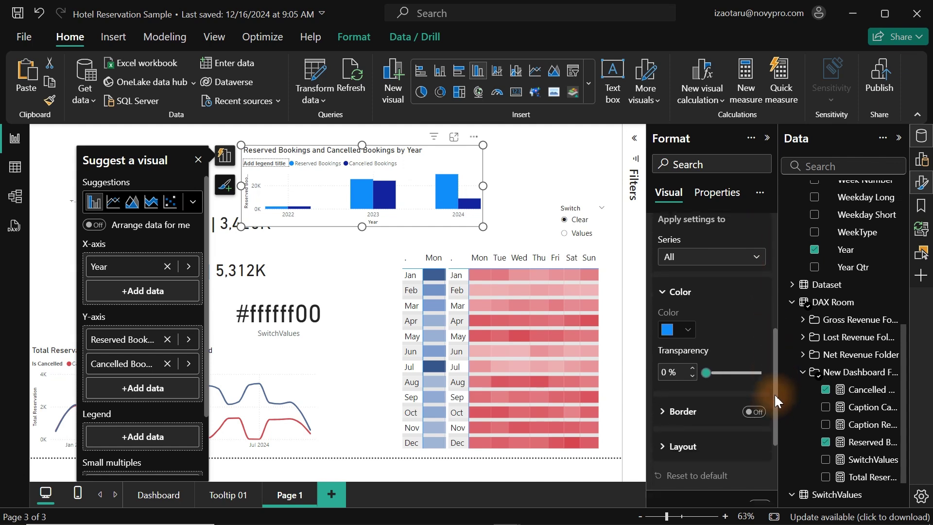
{"action": "left_click", "coordinate": [708, 254]}
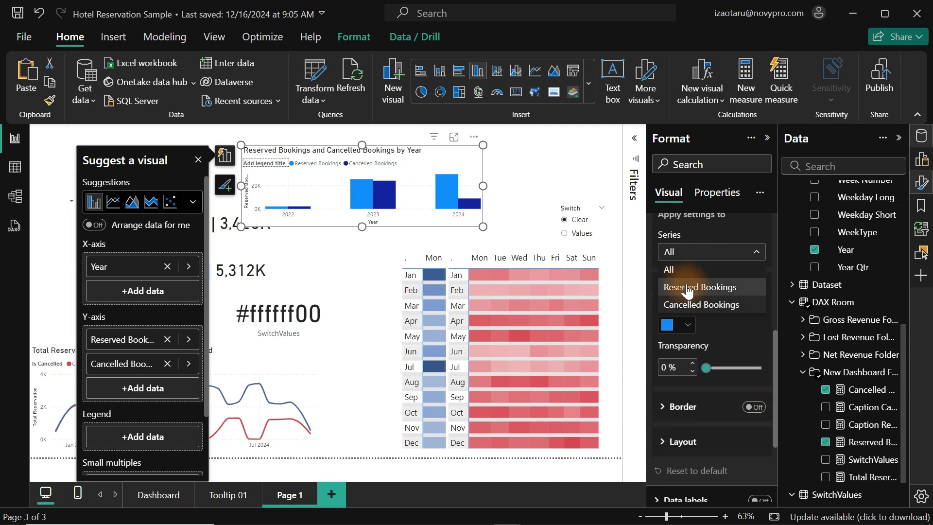
{"action": "left_click", "coordinate": [694, 287]}
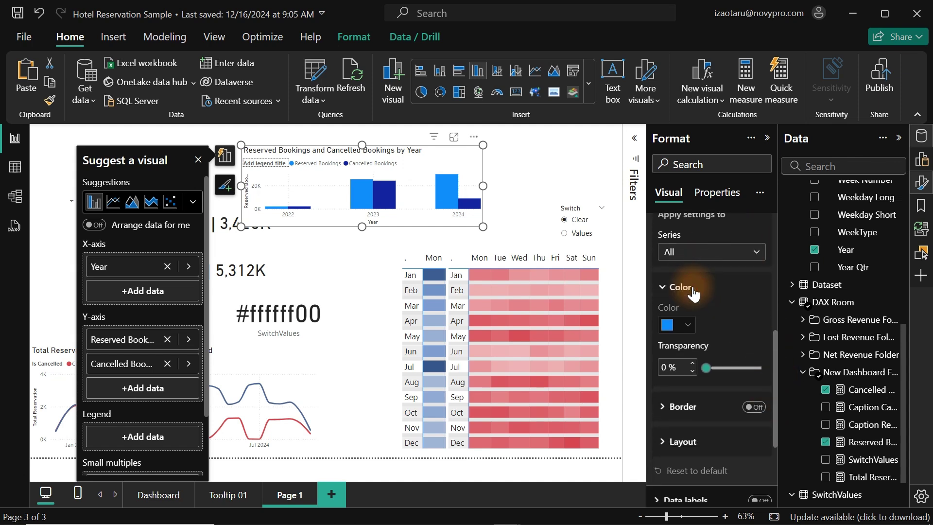
{"action": "left_click", "coordinate": [686, 323]}
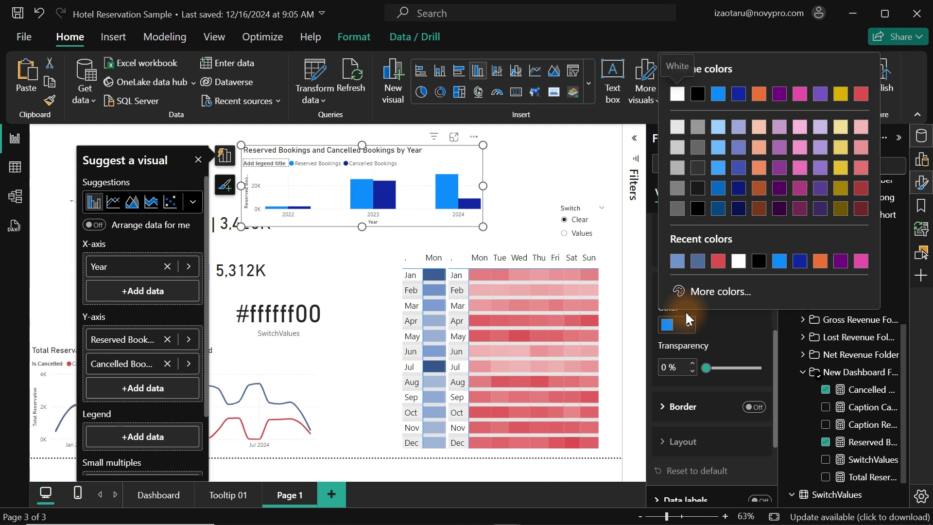
{"action": "left_click", "coordinate": [677, 261]}
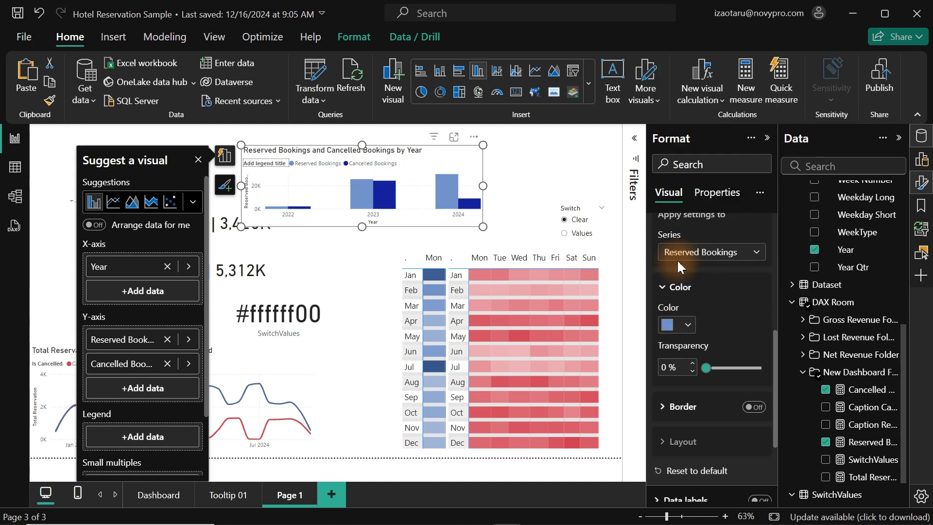
- Color the Cancelled Bookings columns with the red theme color
{"action": "left_click", "coordinate": [707, 254]}
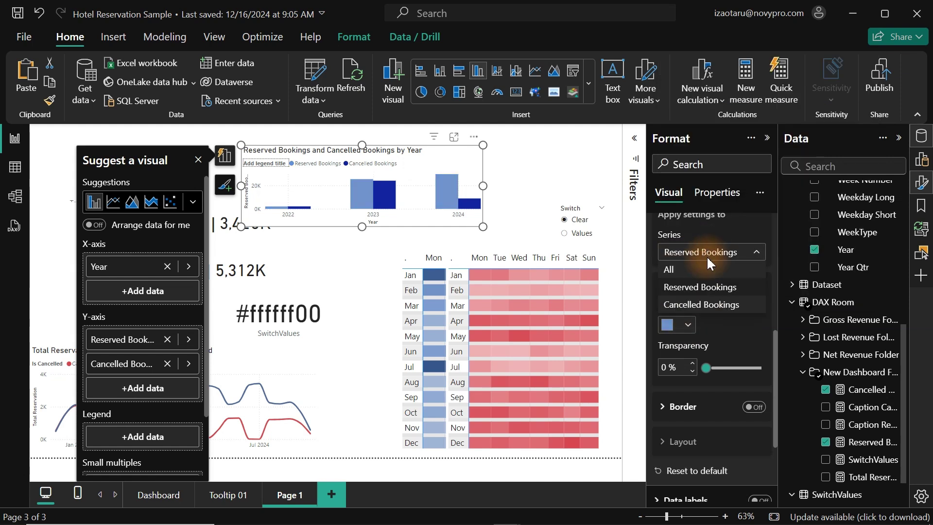
{"action": "left_click", "coordinate": [700, 305]}
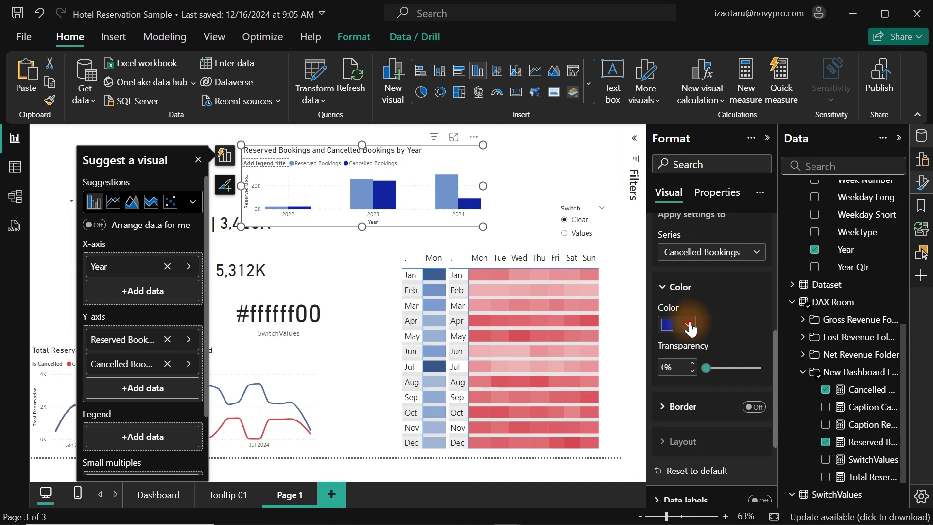
{"action": "left_click", "coordinate": [687, 325]}
{"action": "left_click", "coordinate": [860, 96]}
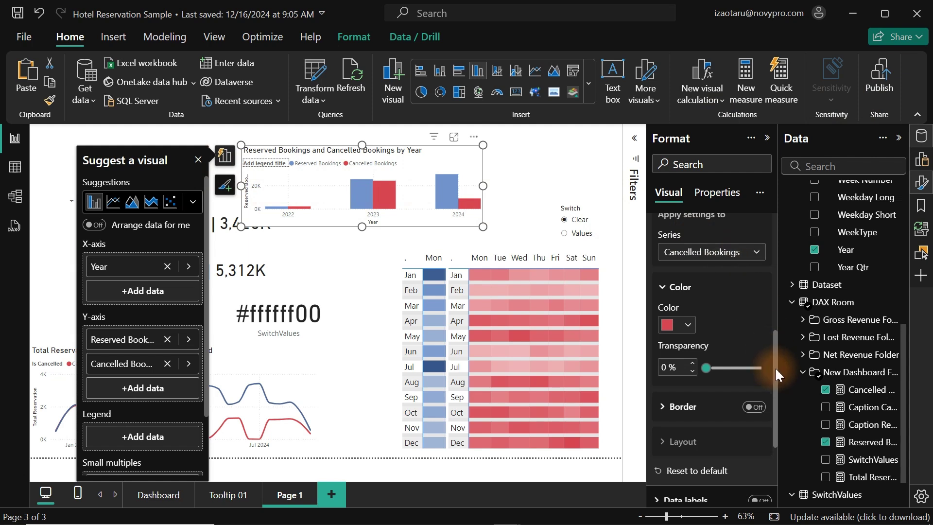
- Turn off the title of the column chart's legend
{"action": "scroll", "coordinate": [776, 375], "scroll_direction": "up", "scroll_amount": 5}
{"action": "left_click", "coordinate": [729, 349]}
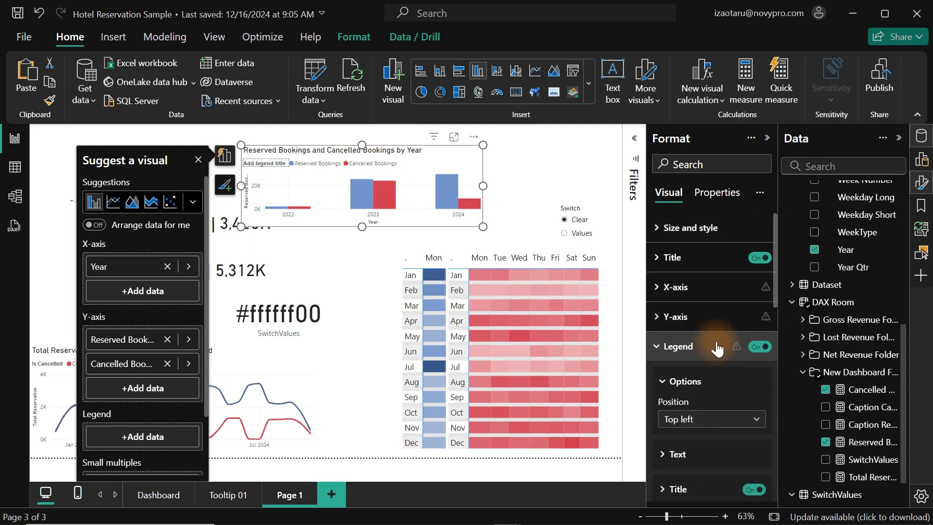
{"action": "scroll", "coordinate": [779, 301], "scroll_direction": "down", "scroll_amount": 2}
{"action": "scroll", "coordinate": [780, 326], "scroll_direction": "down", "scroll_amount": 1}
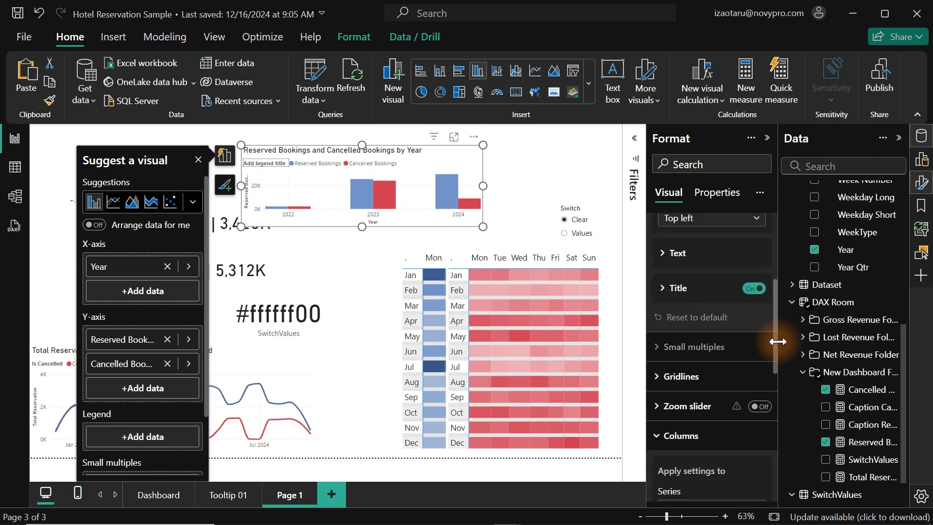
{"action": "left_click", "coordinate": [754, 289]}
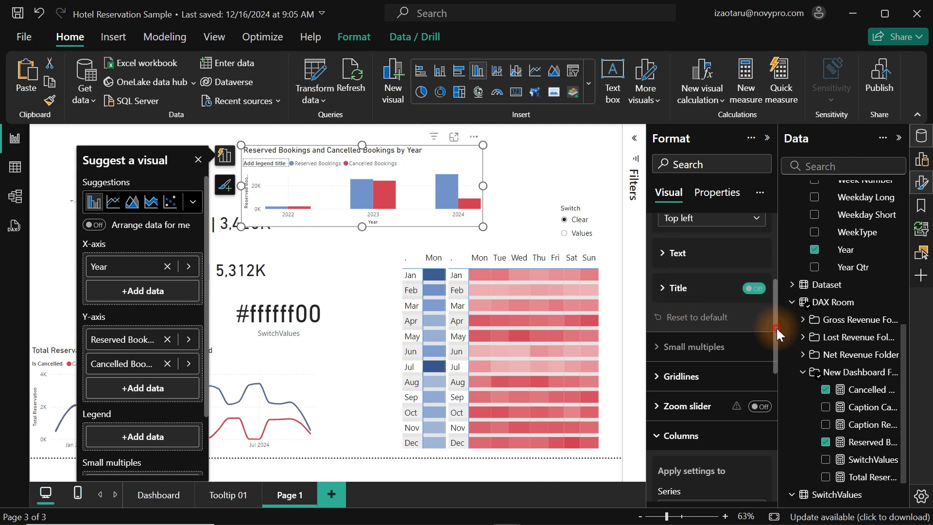
- Set the column chart's legend position to Bottom center
{"action": "scroll", "coordinate": [780, 316], "scroll_direction": "up", "scroll_amount": 3}
{"action": "left_click", "coordinate": [713, 336]}
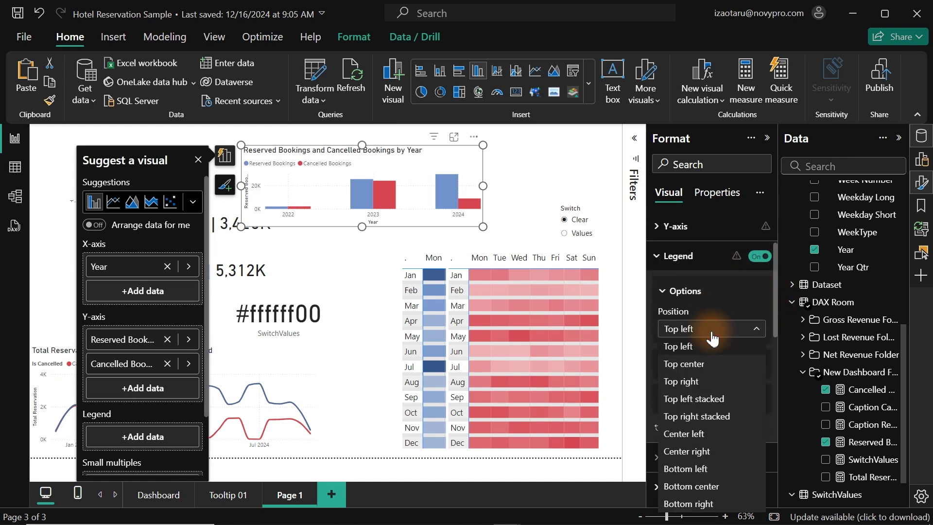
{"action": "left_click", "coordinate": [693, 487]}
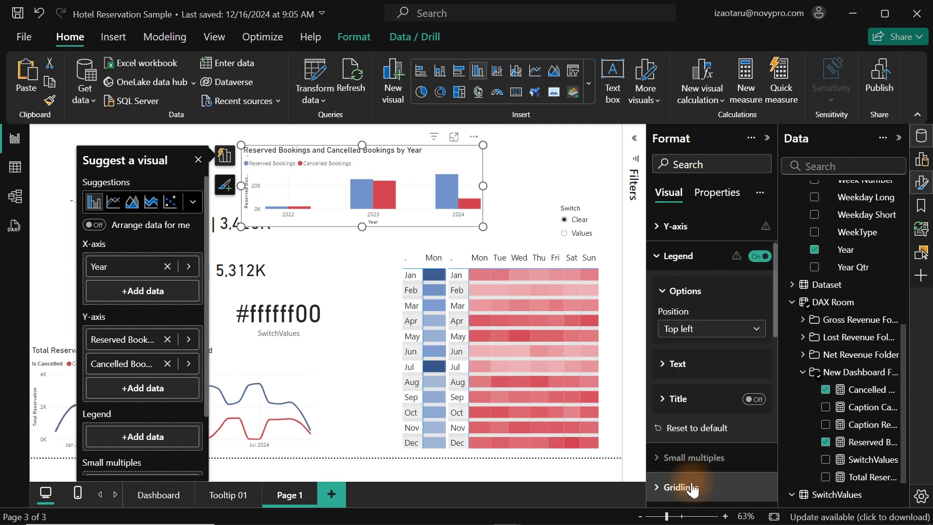
{"action": "left_click", "coordinate": [690, 269]}
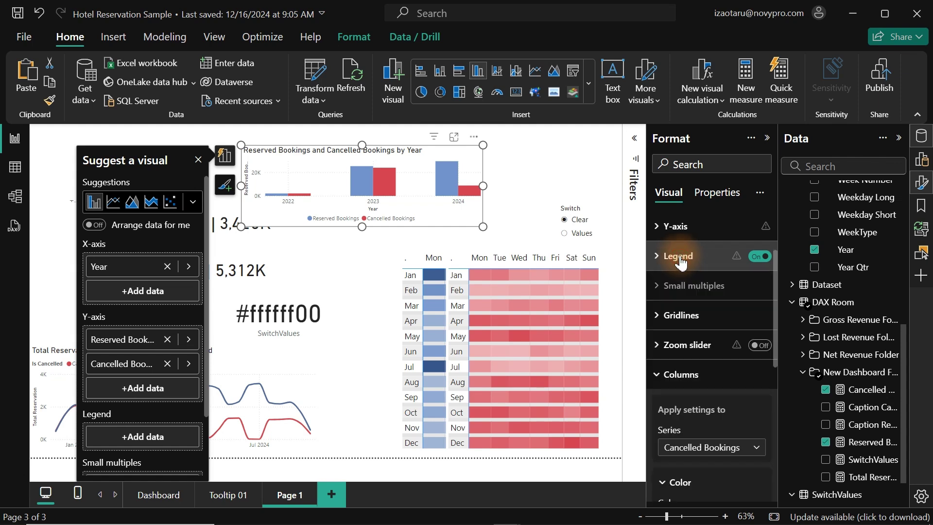
- Turn off the title and the values of the column chart's Y-axis
{"action": "left_click", "coordinate": [668, 226]}
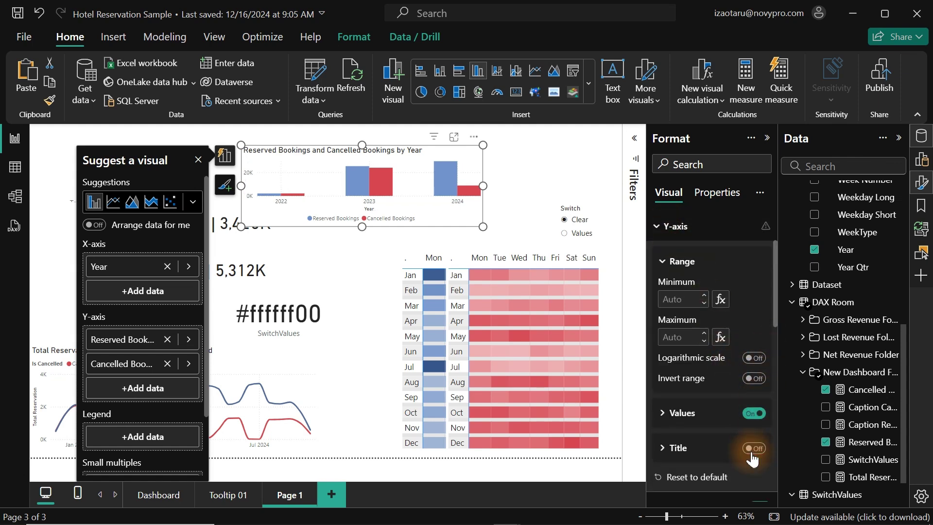
{"action": "left_click", "coordinate": [755, 413]}
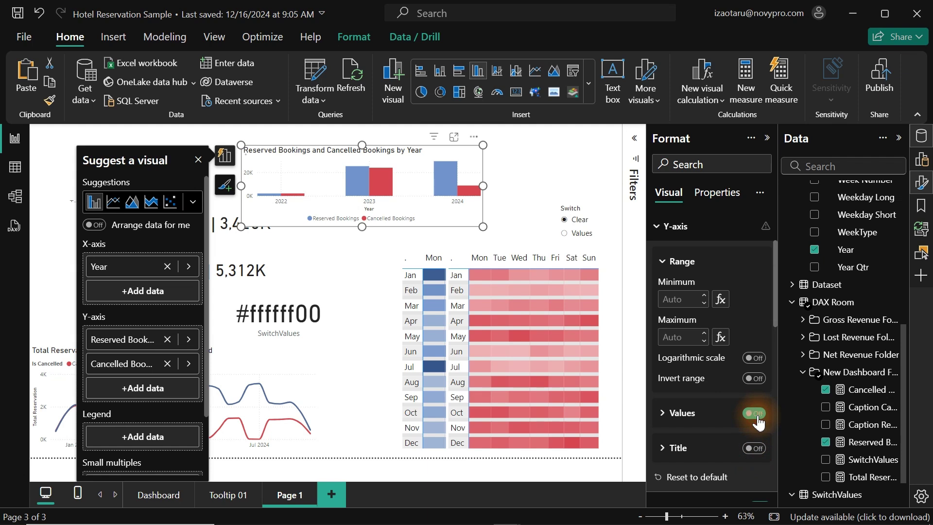
{"action": "scroll", "coordinate": [780, 311], "scroll_direction": "up", "scroll_amount": 3}
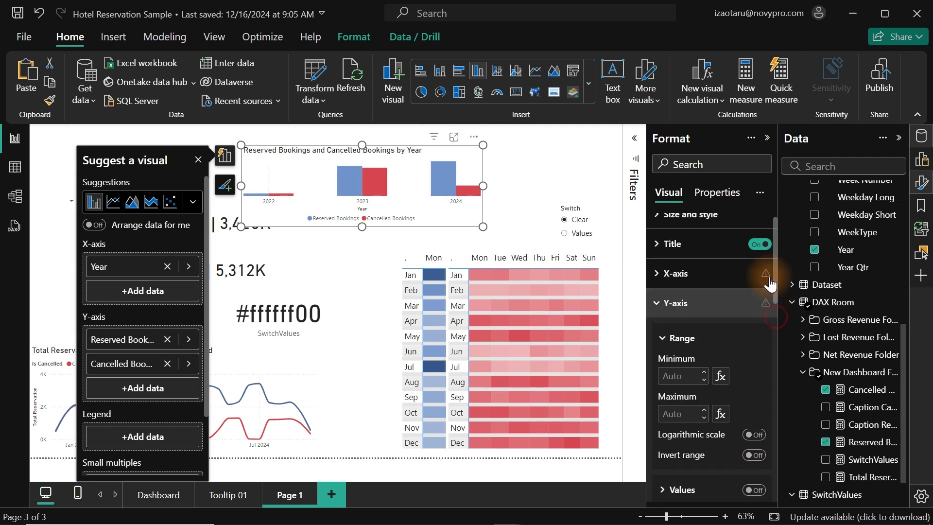
- Turn off the title of the column chart's X-axis and set the font size of its values to 10
{"action": "left_click", "coordinate": [707, 321]}
{"action": "left_click", "coordinate": [703, 288]}
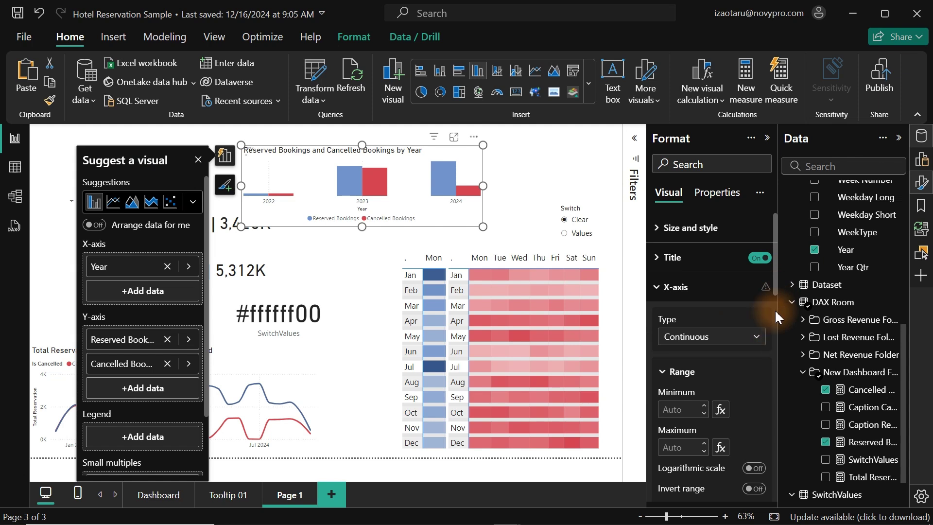
{"action": "scroll", "coordinate": [779, 288], "scroll_direction": "down", "scroll_amount": 4}
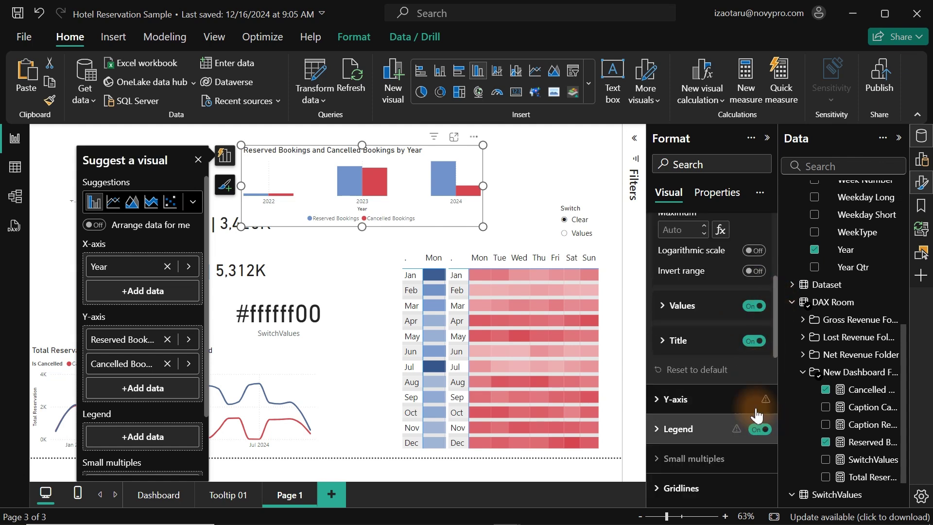
{"action": "left_click", "coordinate": [752, 344]}
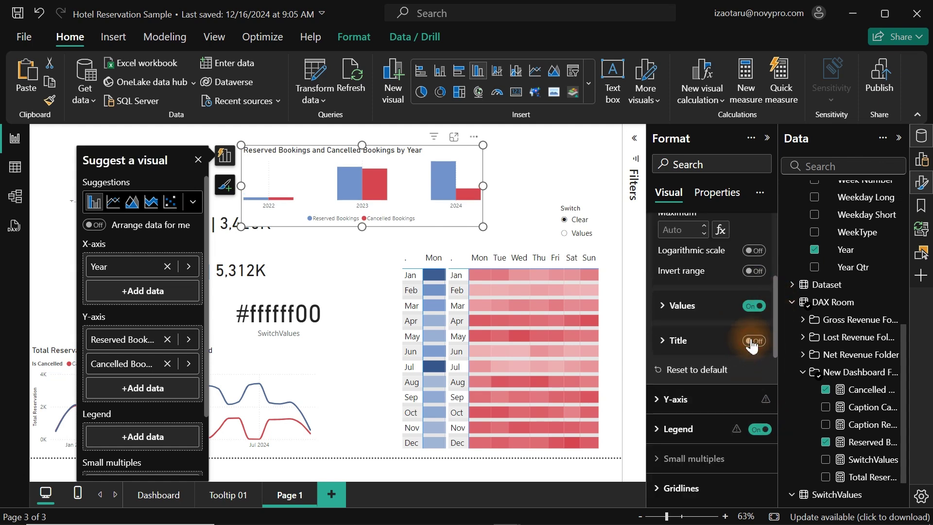
{"action": "left_click", "coordinate": [690, 306]}
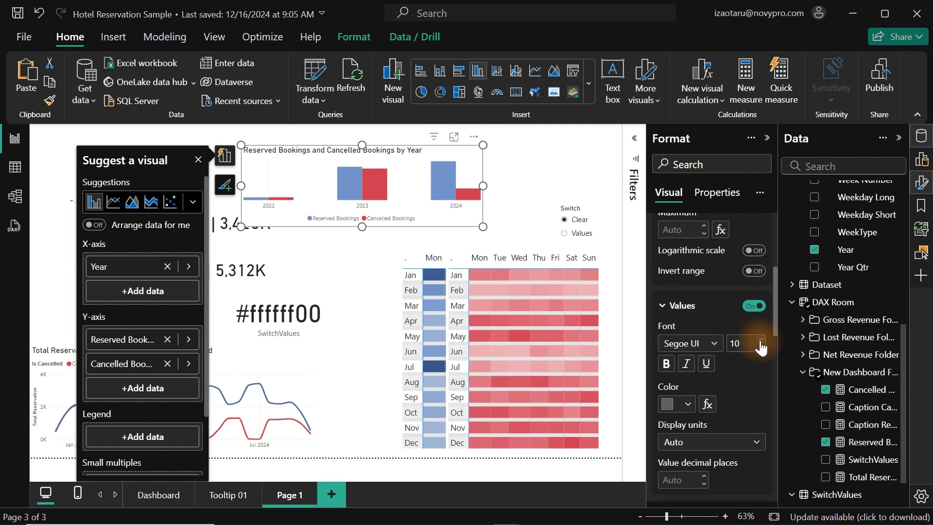
{"action": "left_click", "coordinate": [761, 346]}
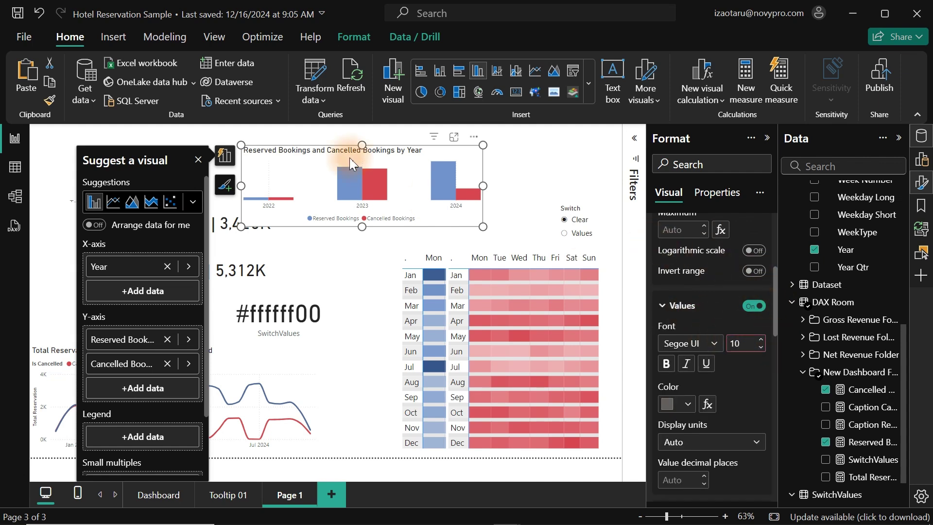
{"action": "left_click", "coordinate": [198, 159]}
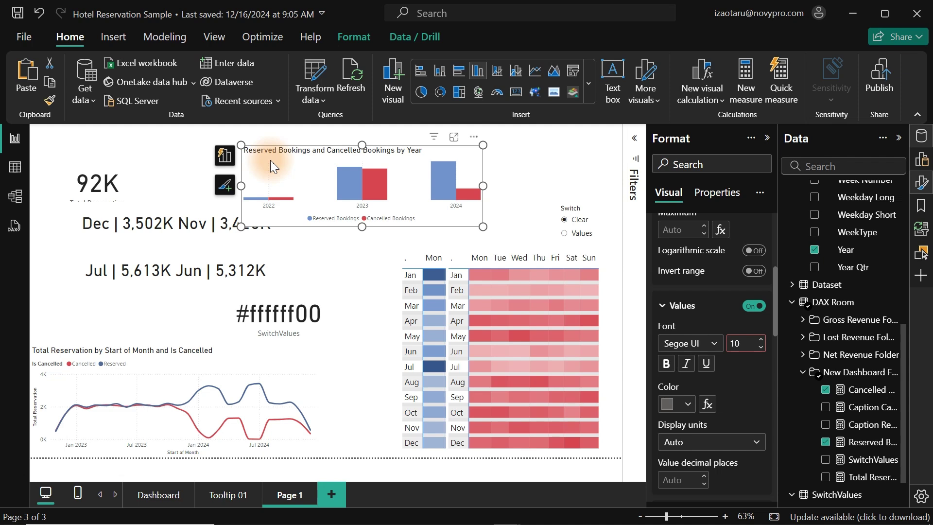
- Duplicate the yearly bookings column chart, enlarge the copy and place it below the original, over the top of the line chart
{"action": "left_click_drag", "start_coordinate": [302, 158], "coordinate": [210, 264]}
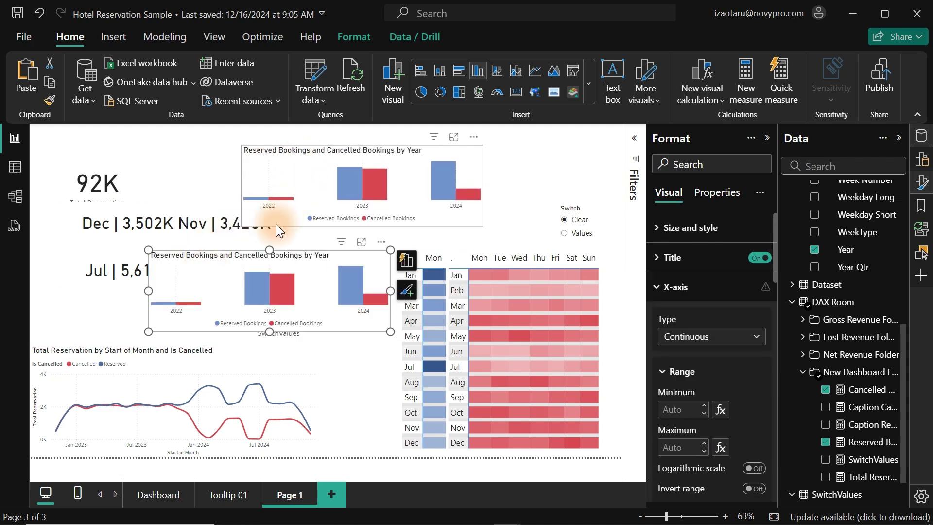
{"action": "left_click", "coordinate": [273, 275]}
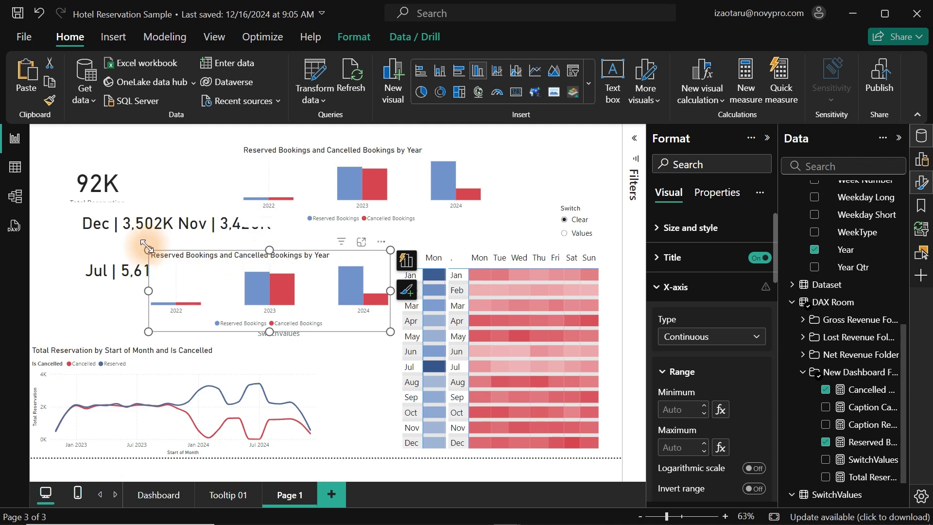
{"action": "left_click_drag", "start_coordinate": [145, 245], "coordinate": [85, 193]}
{"action": "left_click", "coordinate": [174, 212]}
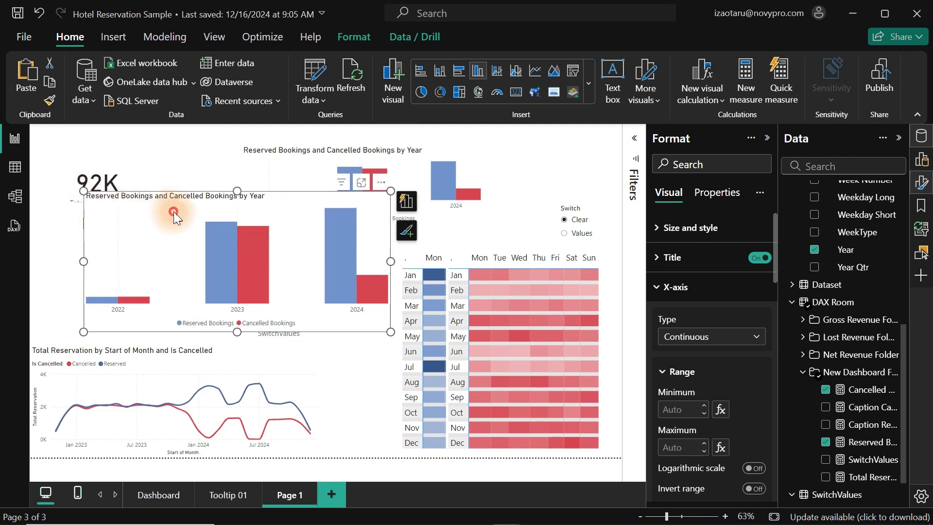
{"action": "left_click_drag", "start_coordinate": [174, 211], "coordinate": [151, 255]}
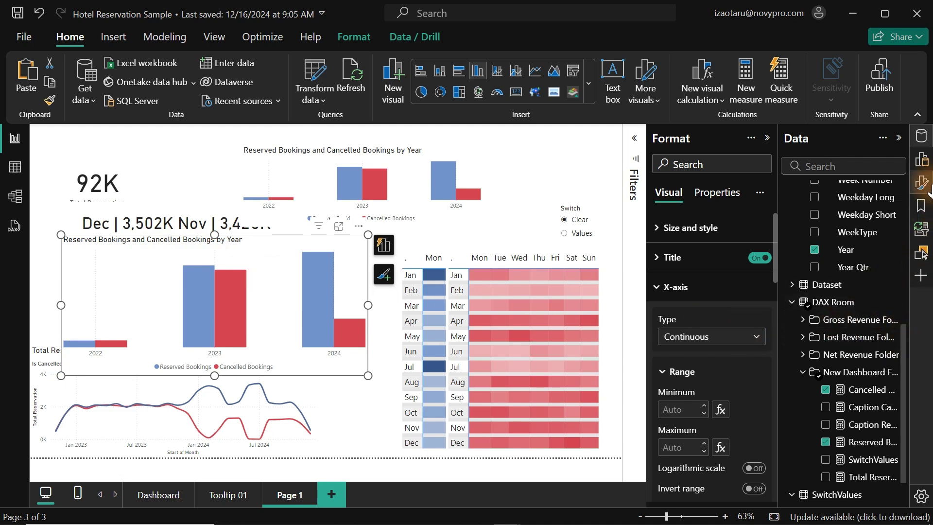
- Replace Year with Season on the X-axis of the duplicated column chart
{"action": "left_click", "coordinate": [924, 160]}
{"action": "left_click", "coordinate": [924, 161]}
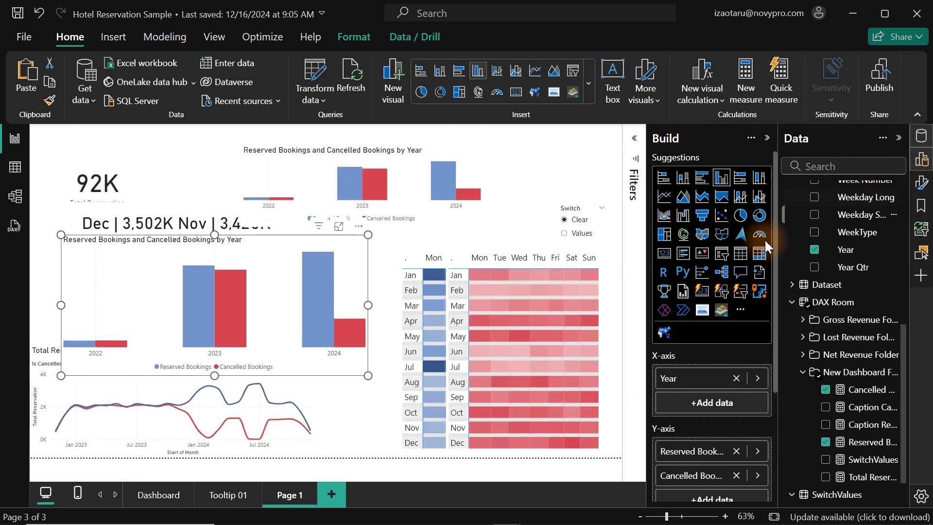
{"action": "left_click", "coordinate": [737, 379]}
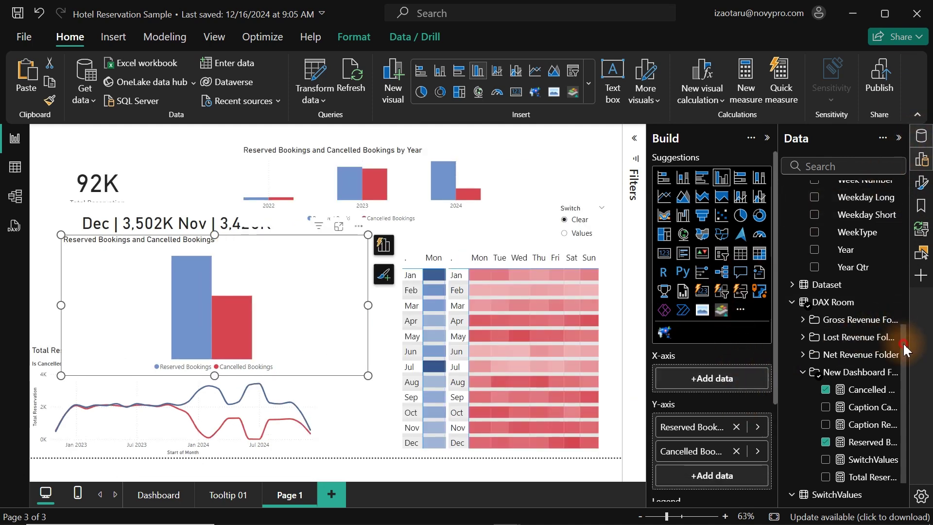
{"action": "left_click_drag", "start_coordinate": [903, 342], "coordinate": [742, 386]}
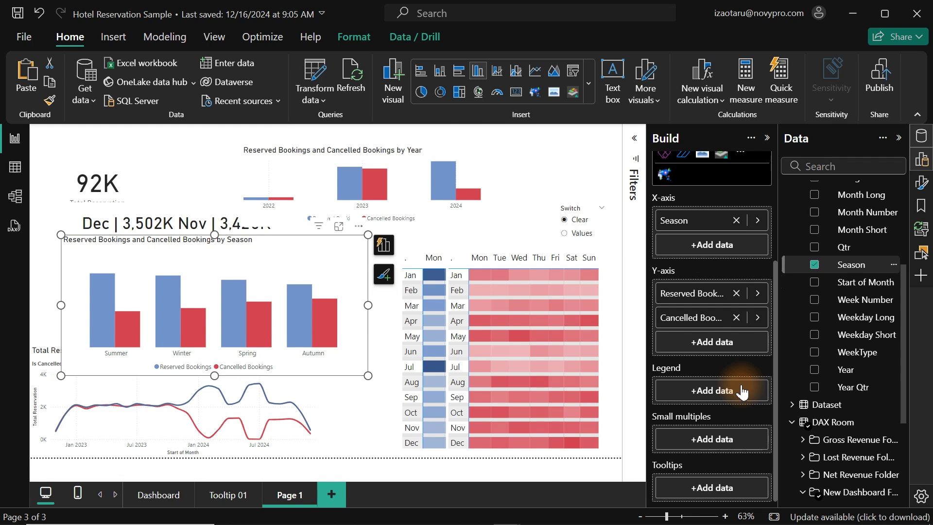
{"action": "mouse_move", "coordinate": [307, 305]}
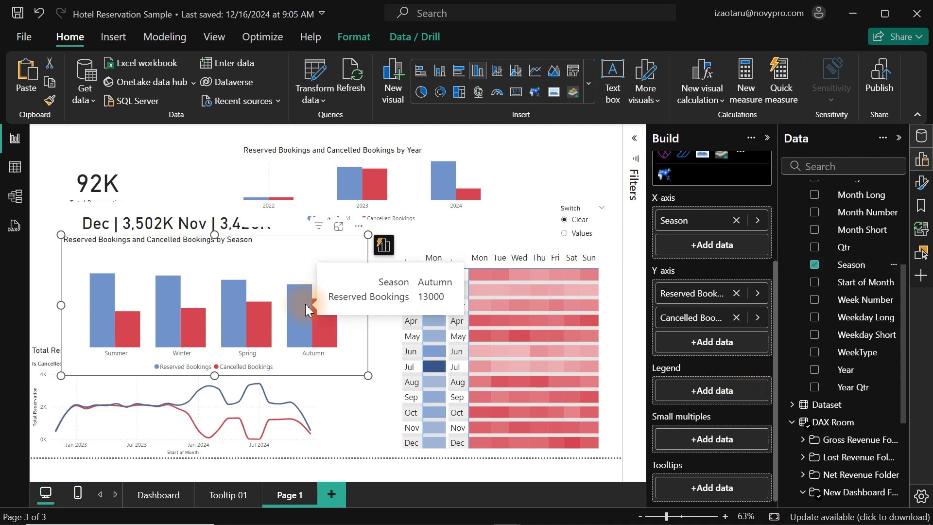
- Convert the season chart to a clustered bar chart and resize it to be narrower and taller
{"action": "left_click", "coordinate": [459, 71]}
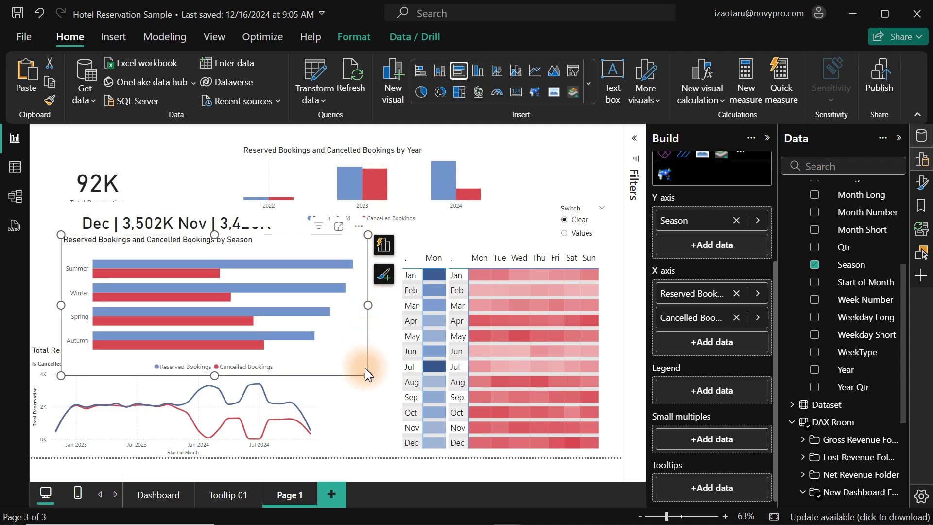
{"action": "left_click_drag", "start_coordinate": [367, 373], "coordinate": [362, 374]}
{"action": "left_click_drag", "start_coordinate": [289, 441], "coordinate": [266, 471]}
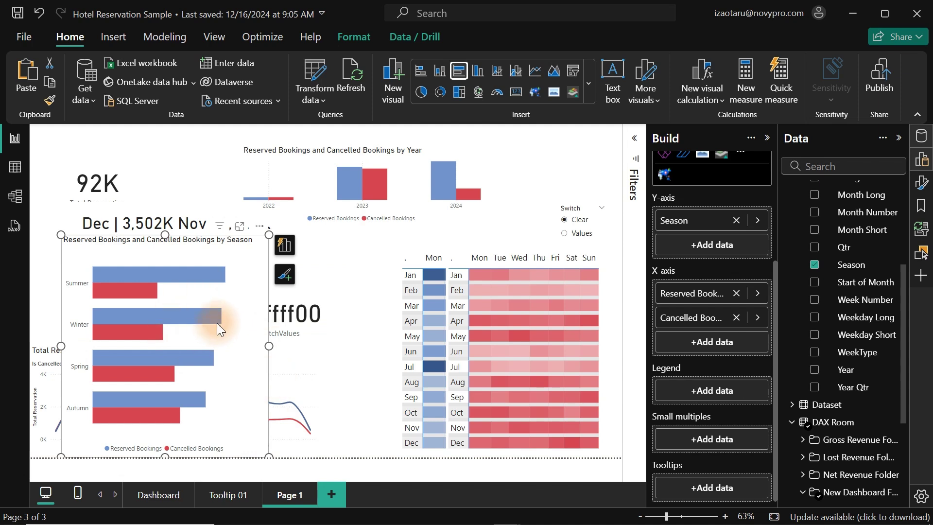
- Place Cancelled Bookings before Reserved Bookings on the season bar chart's X-axis and move the chart toward the middle of the page
{"action": "mouse_move", "coordinate": [699, 298]}
{"action": "left_mouse_down"}
{"action": "mouse_move", "coordinate": [725, 298]}
{"action": "mouse_move", "coordinate": [718, 335]}
{"action": "mouse_move", "coordinate": [709, 278]}
{"action": "mouse_move", "coordinate": [708, 290]}
{"action": "left_mouse_up"}
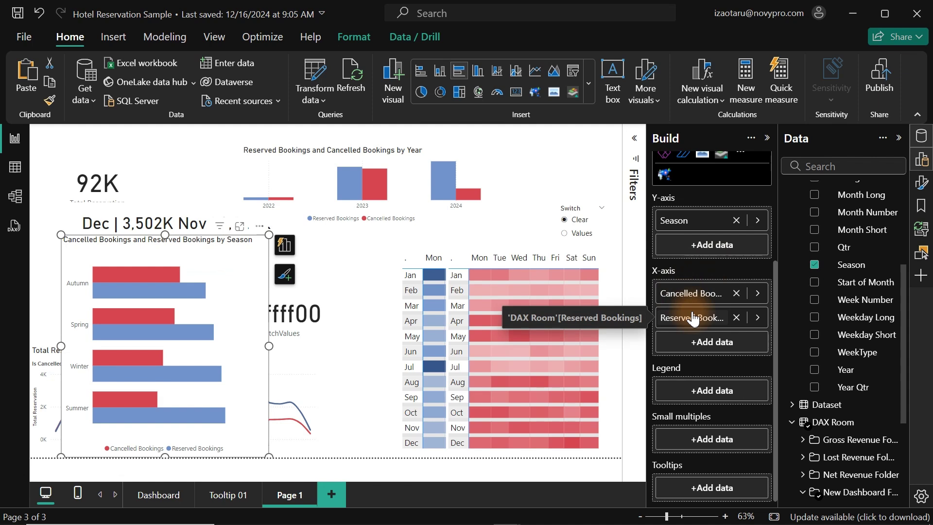
{"action": "left_click_drag", "start_coordinate": [197, 257], "coordinate": [355, 223]}
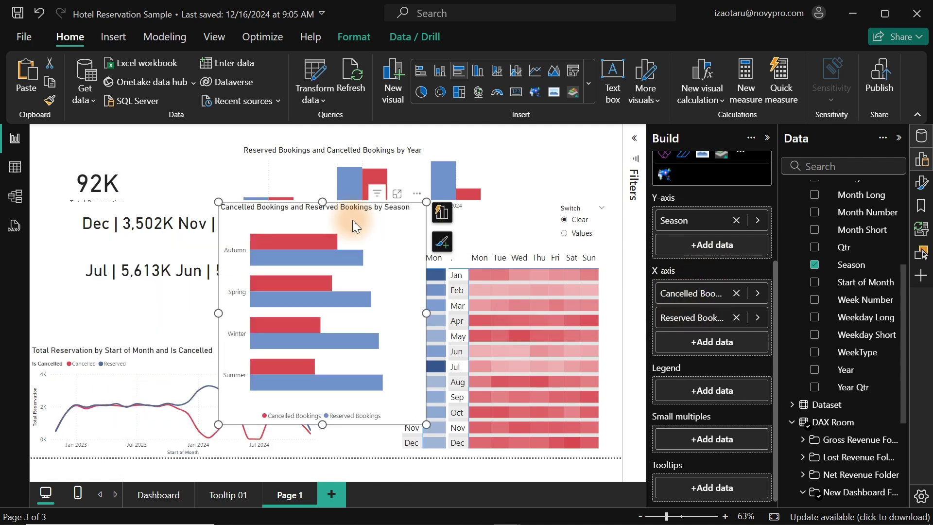